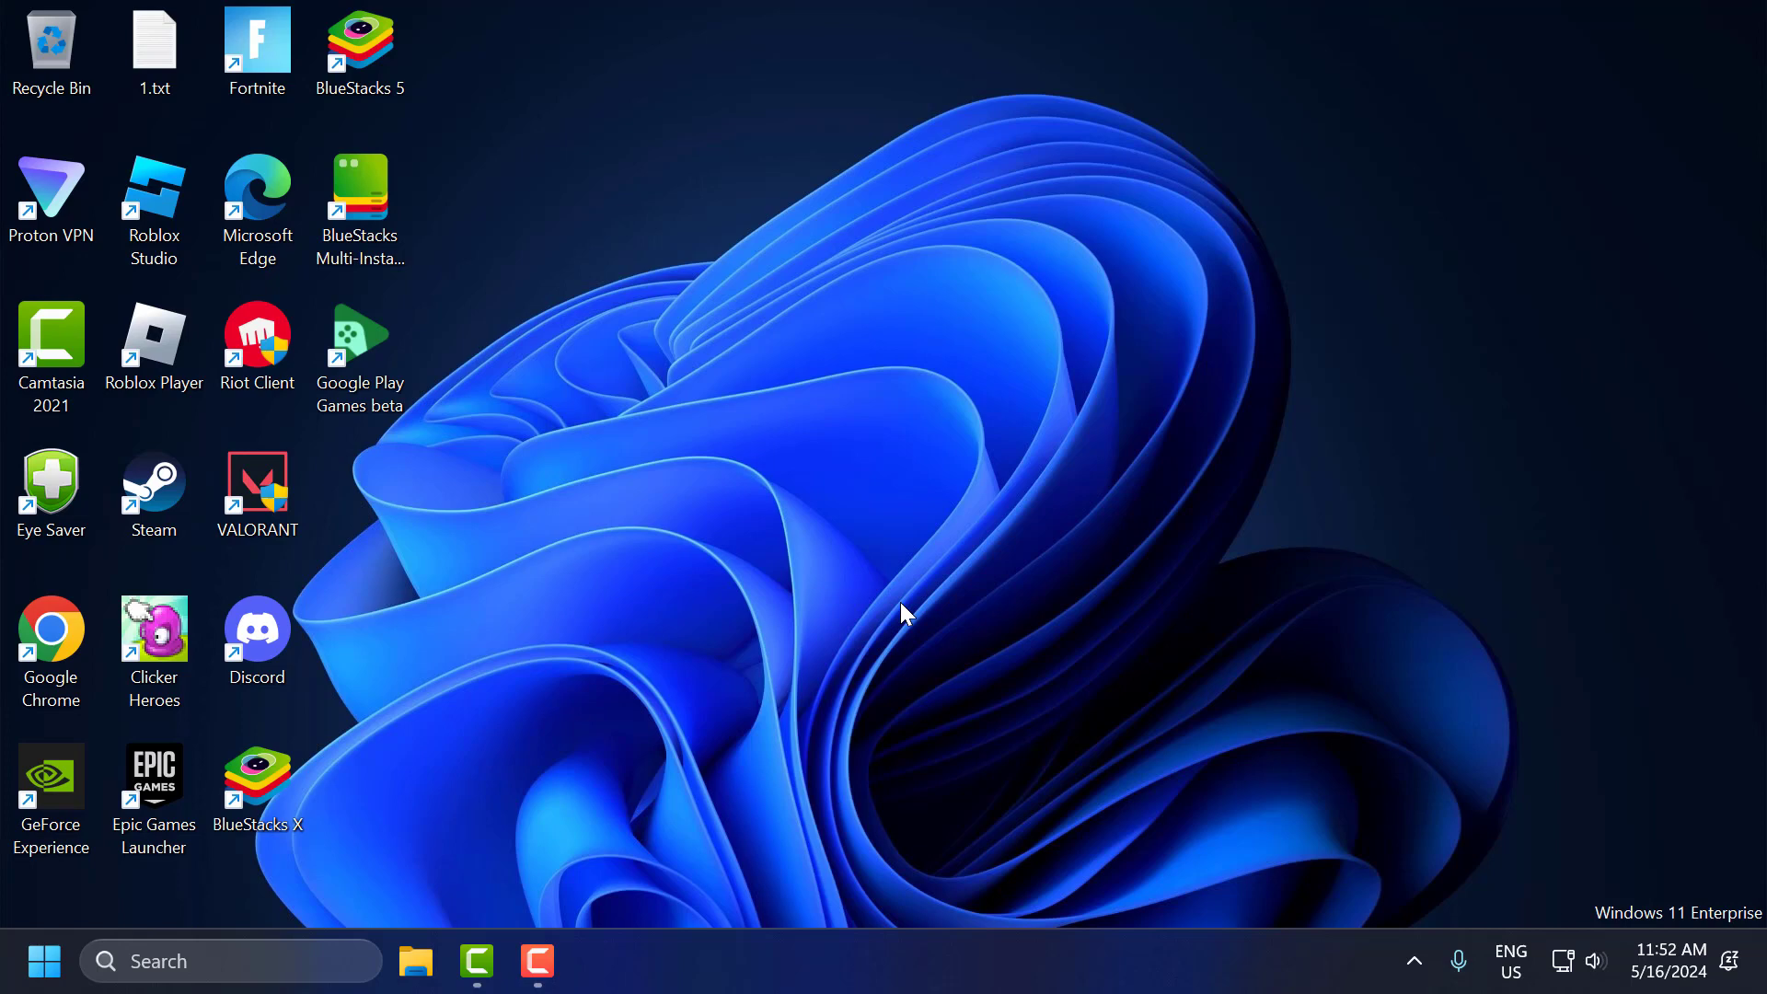
# Launch the BlueStacks Multi-Instance Manager and open the settings of the BlueStacks App Player instance
pyautogui.doubleClick(361, 238)
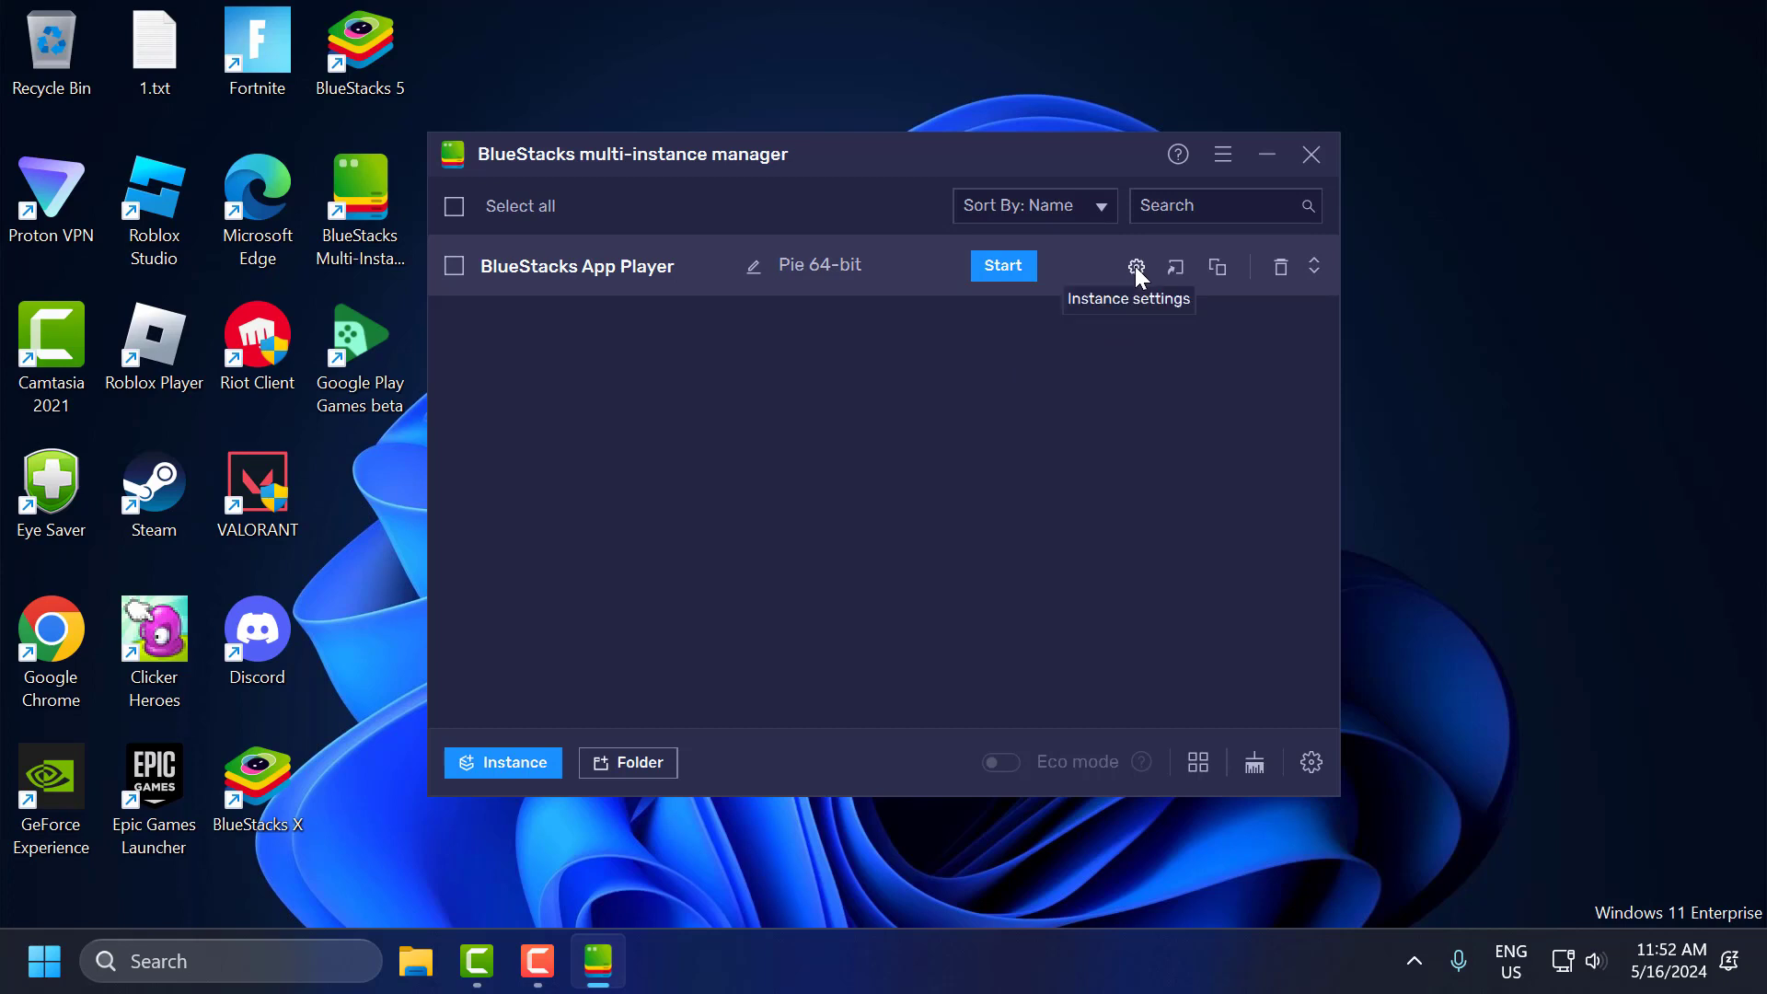
pyautogui.click(1137, 267)
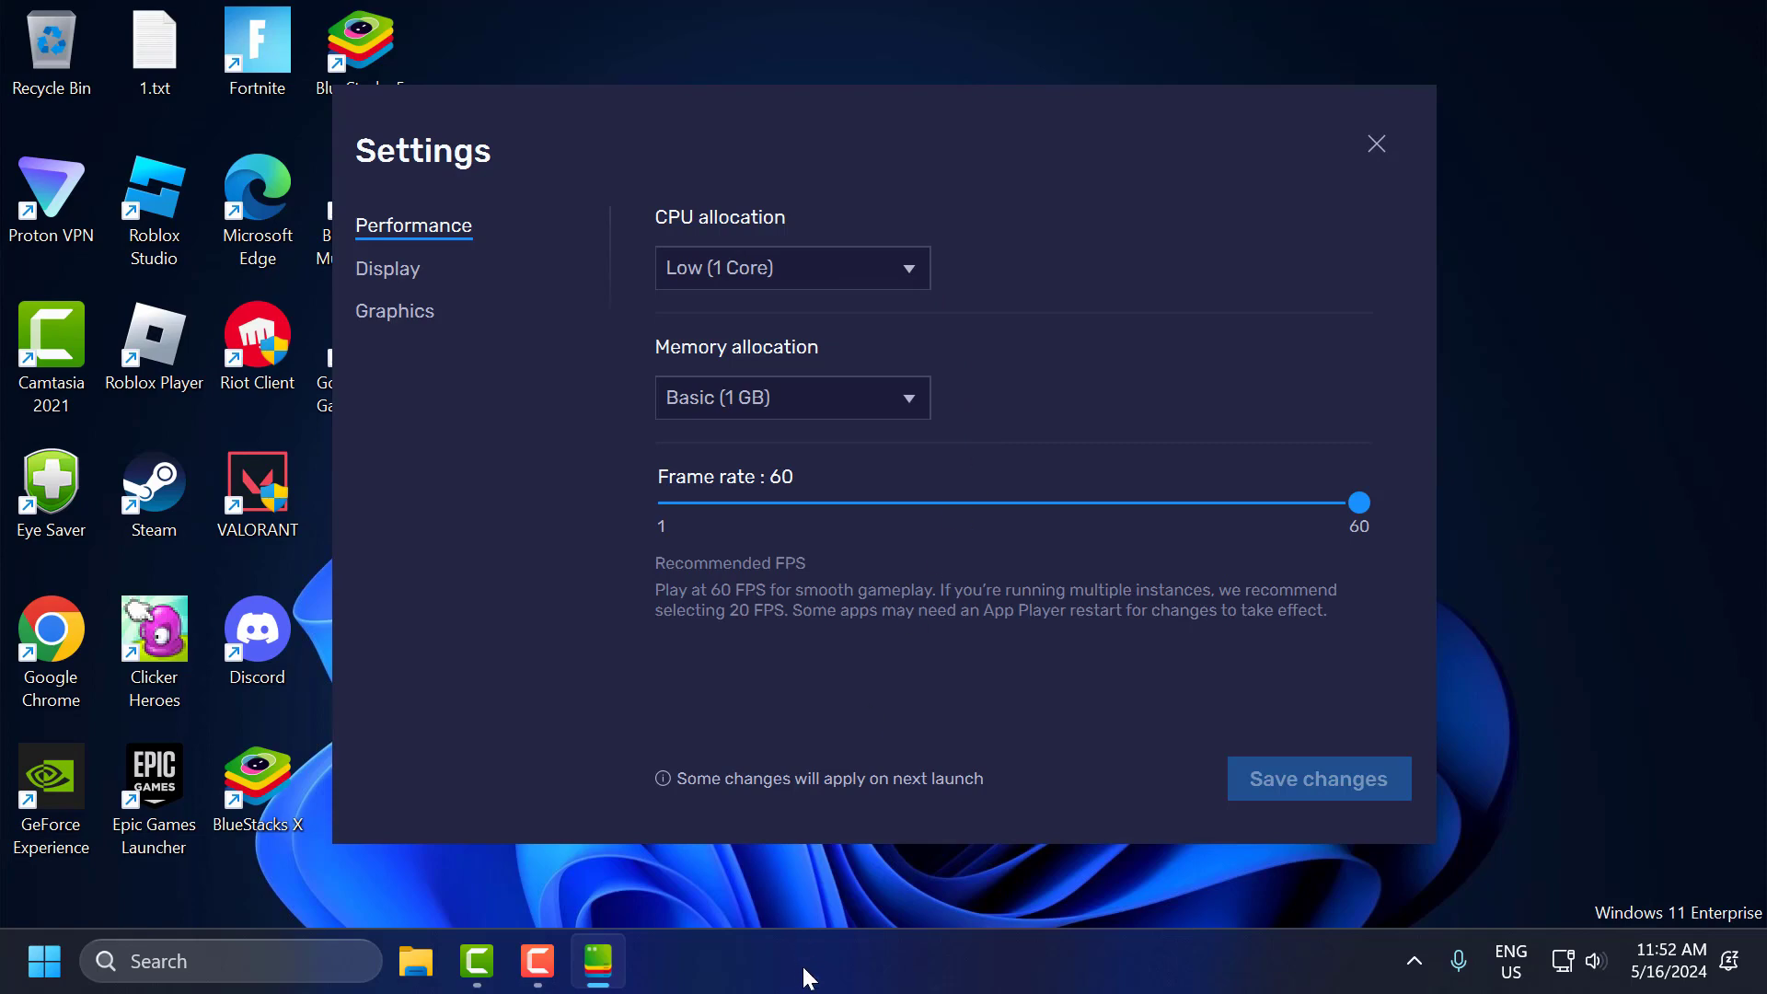
# Check the processor's core count on Task Manager's CPU performance page, then close Task Manager
pyautogui.click(313, 963)
pyautogui.write('t')
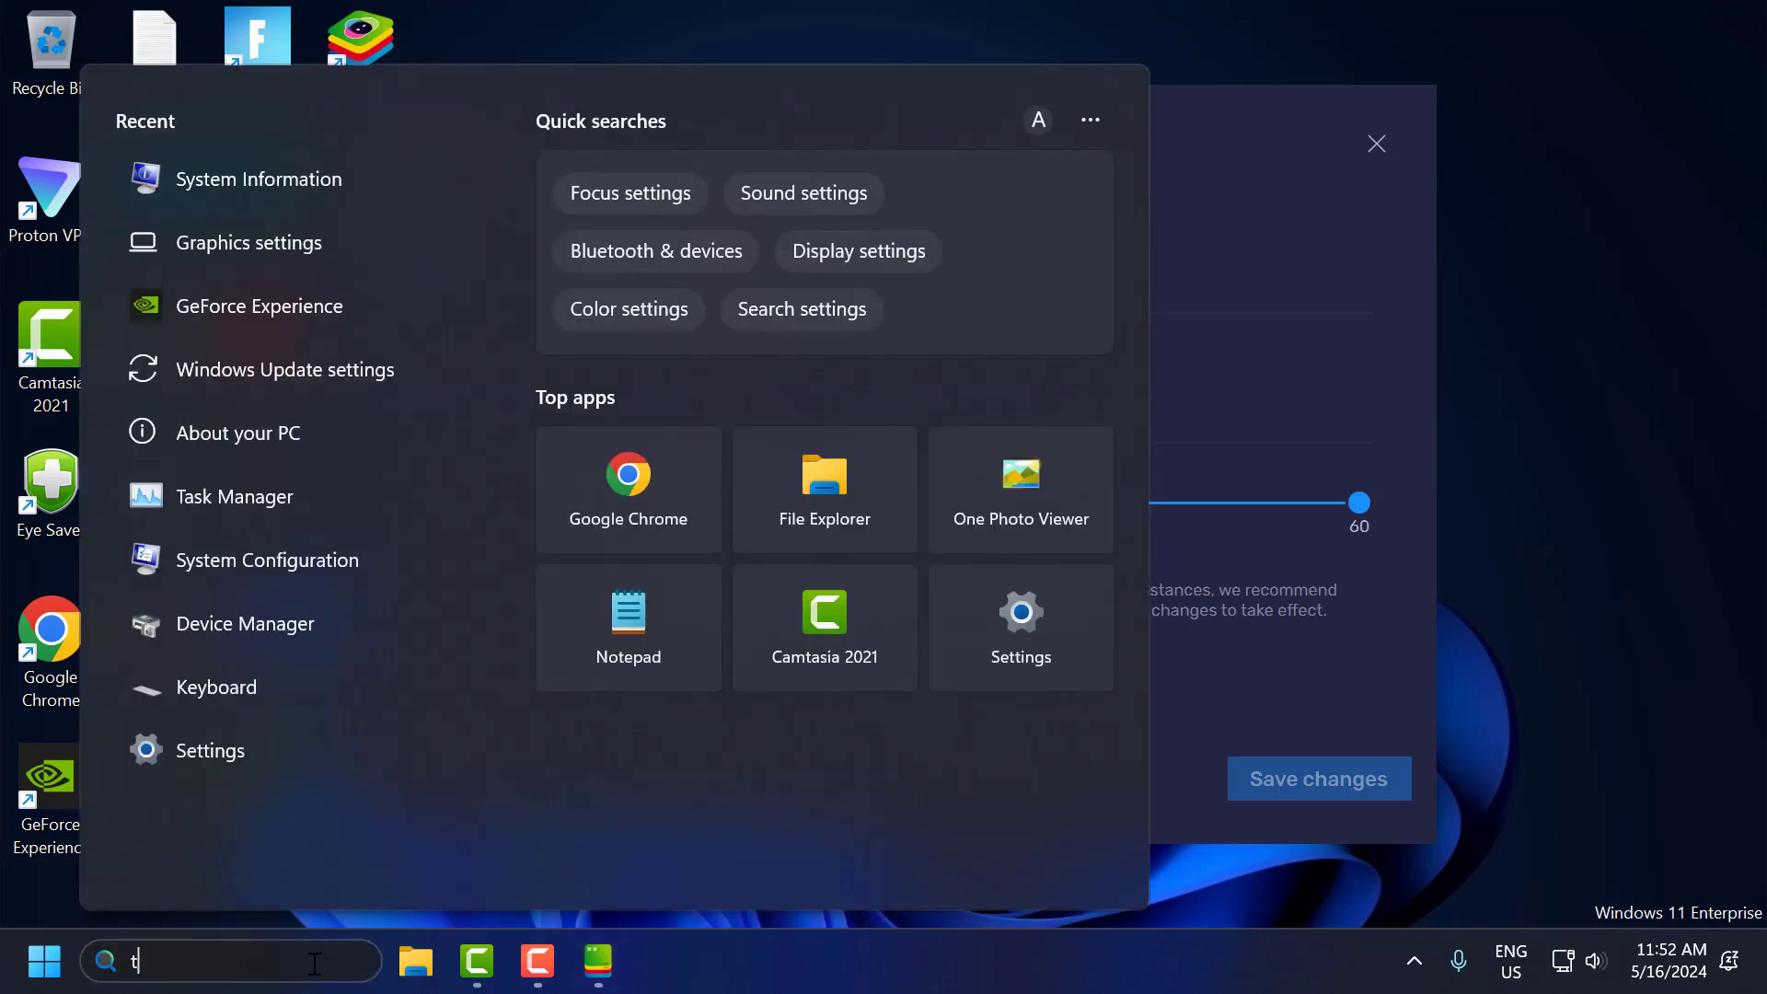
pyautogui.write('ask manager')
pyautogui.click(251, 262)
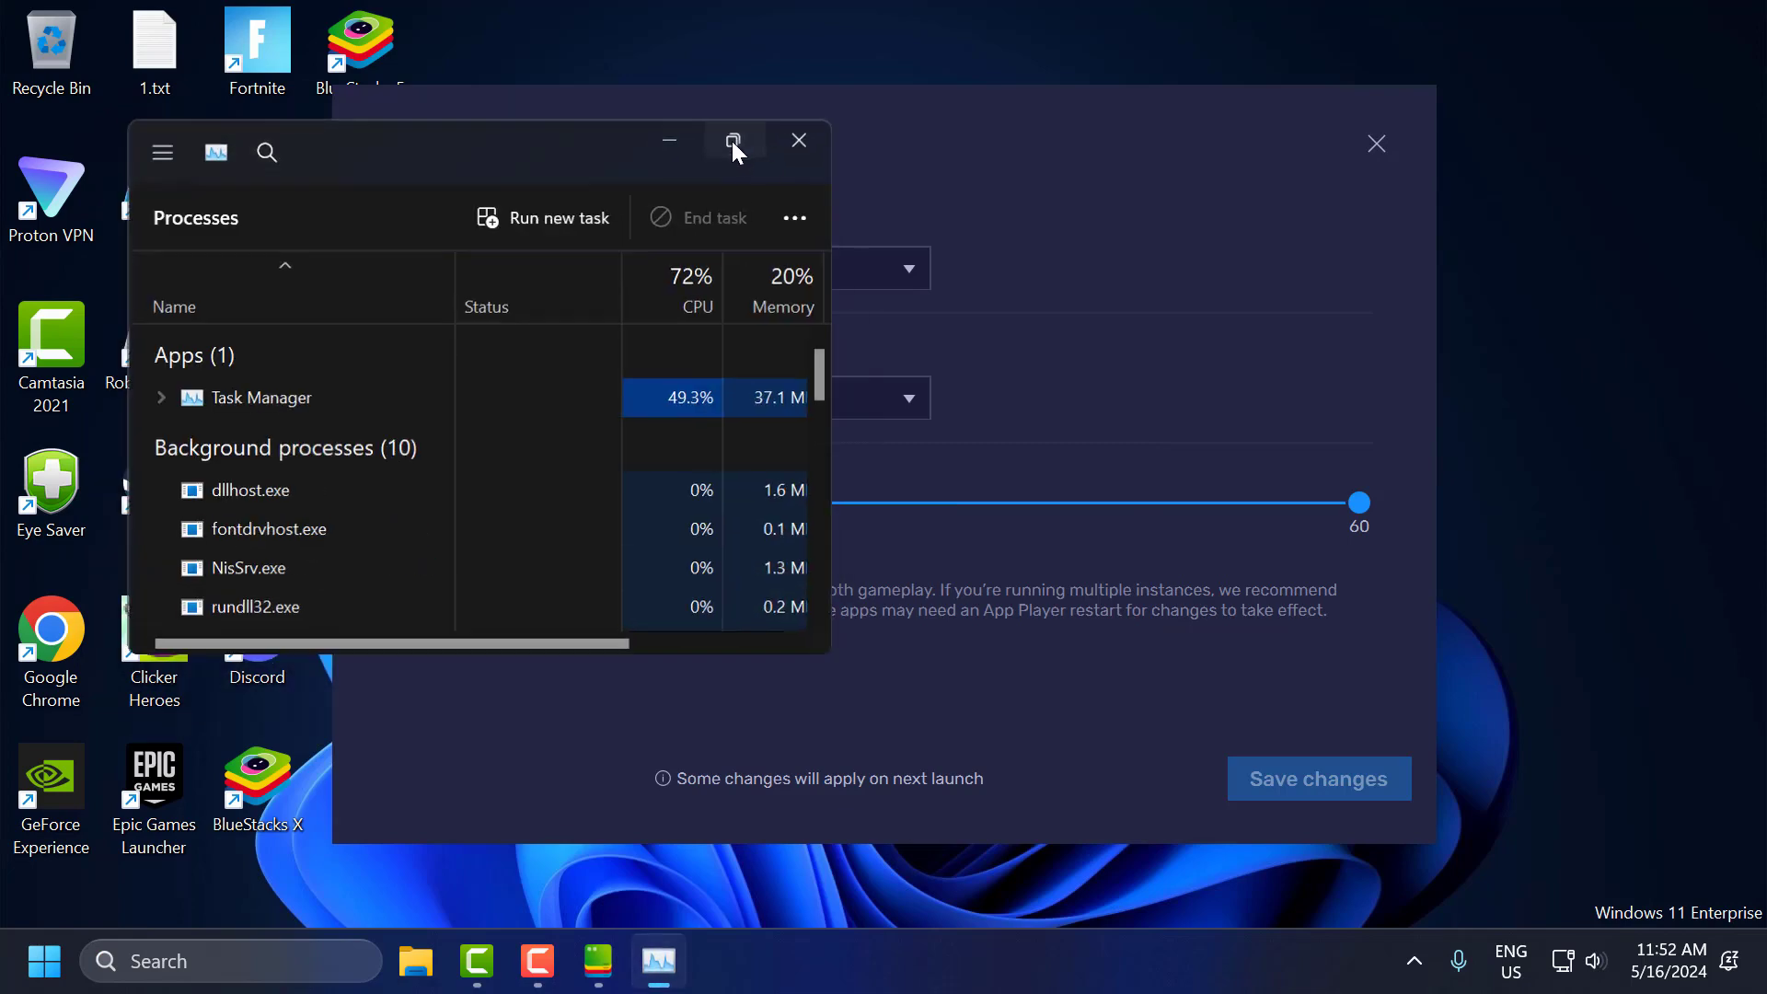
pyautogui.click(737, 146)
pyautogui.click(33, 205)
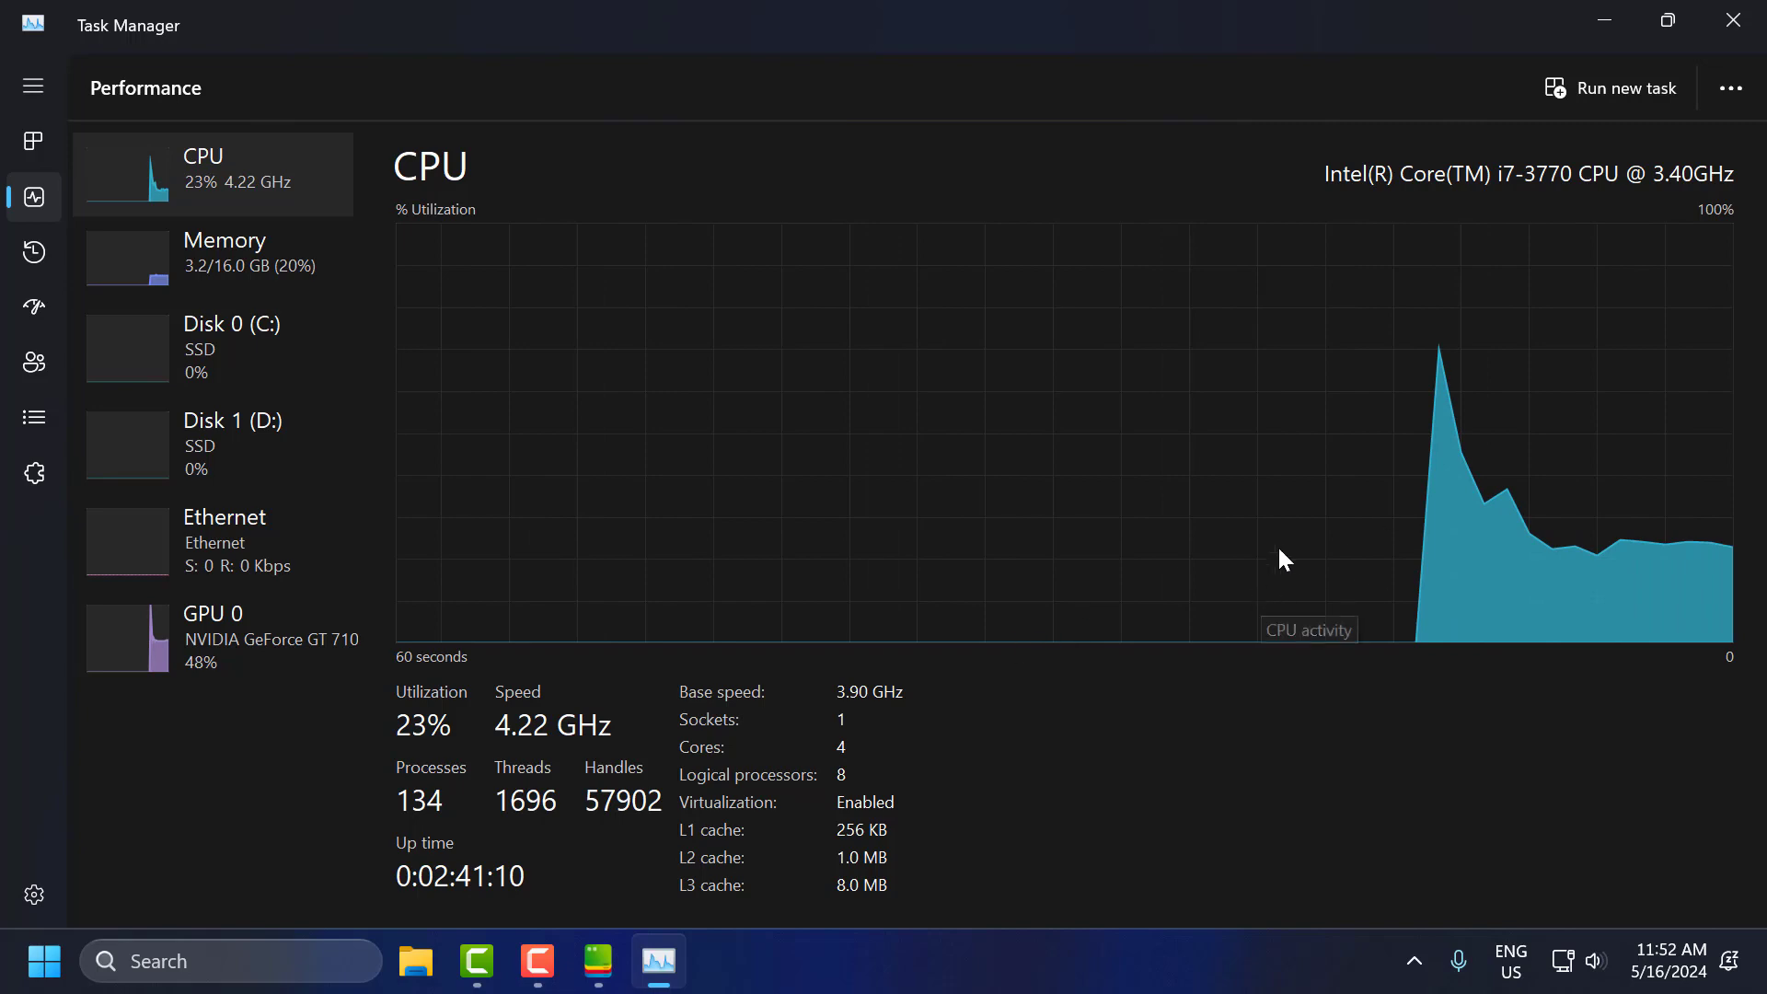
pyautogui.click(1734, 19)
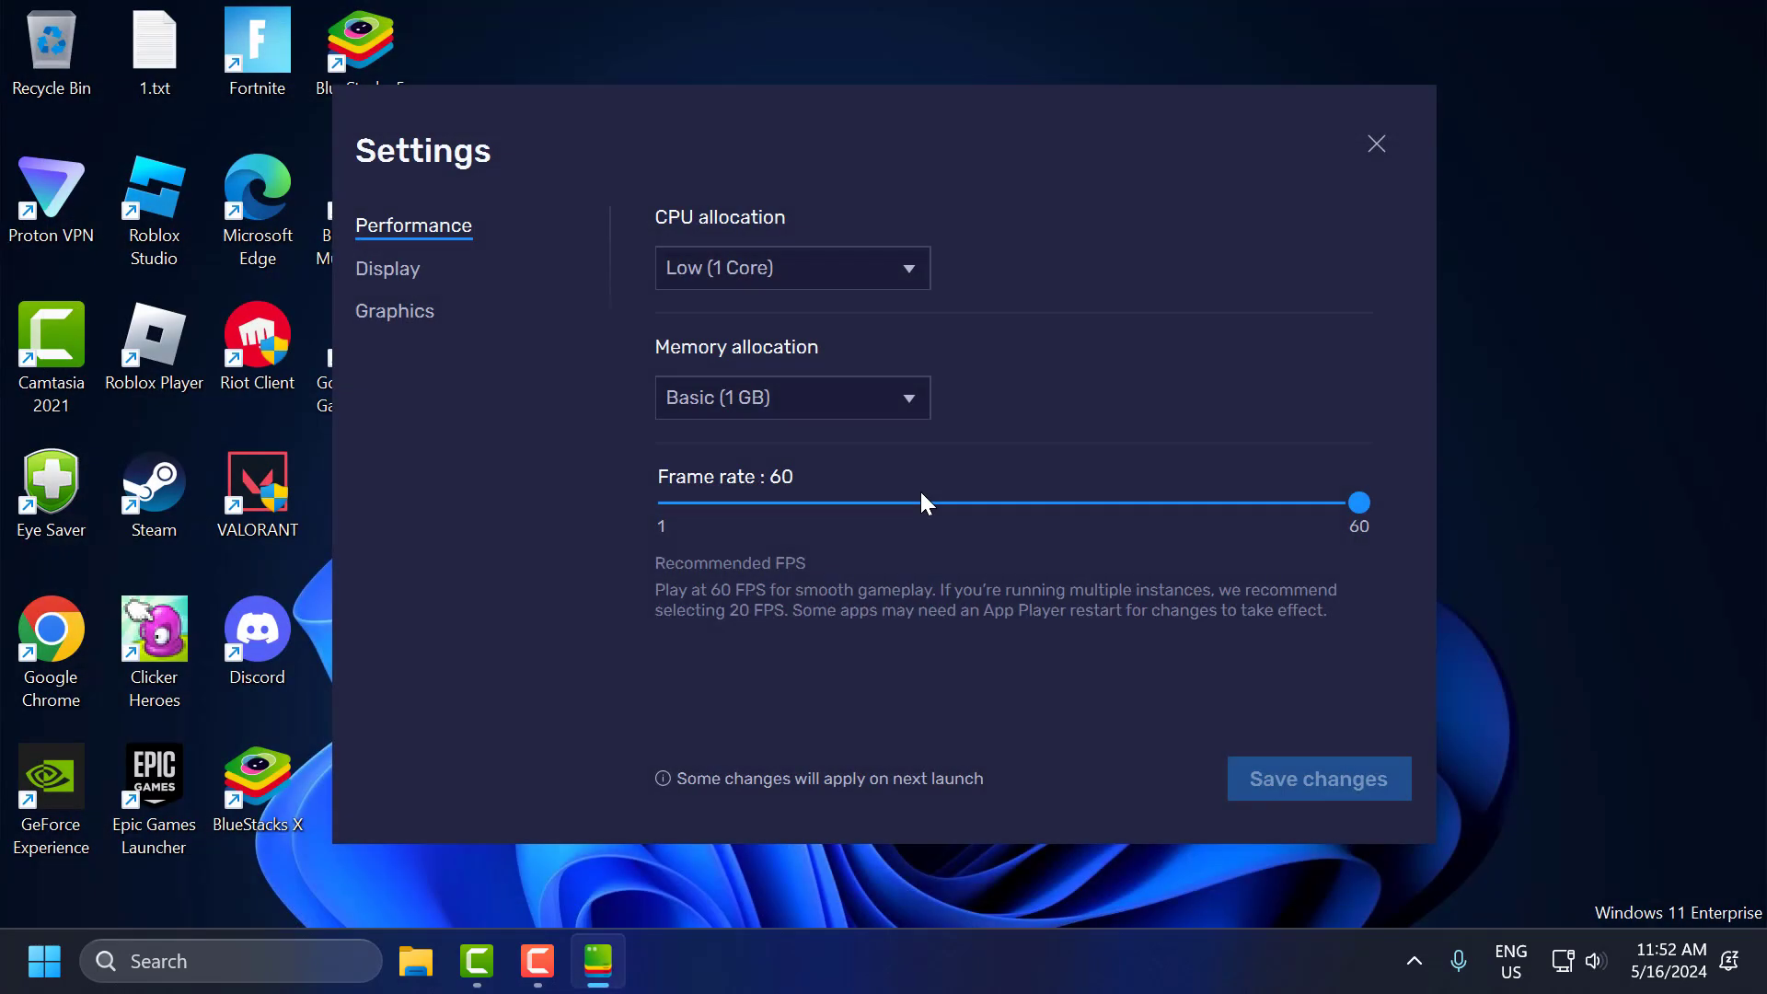
# Set the instance's CPU allocation to Medium (2 Cores)
pyautogui.click(731, 271)
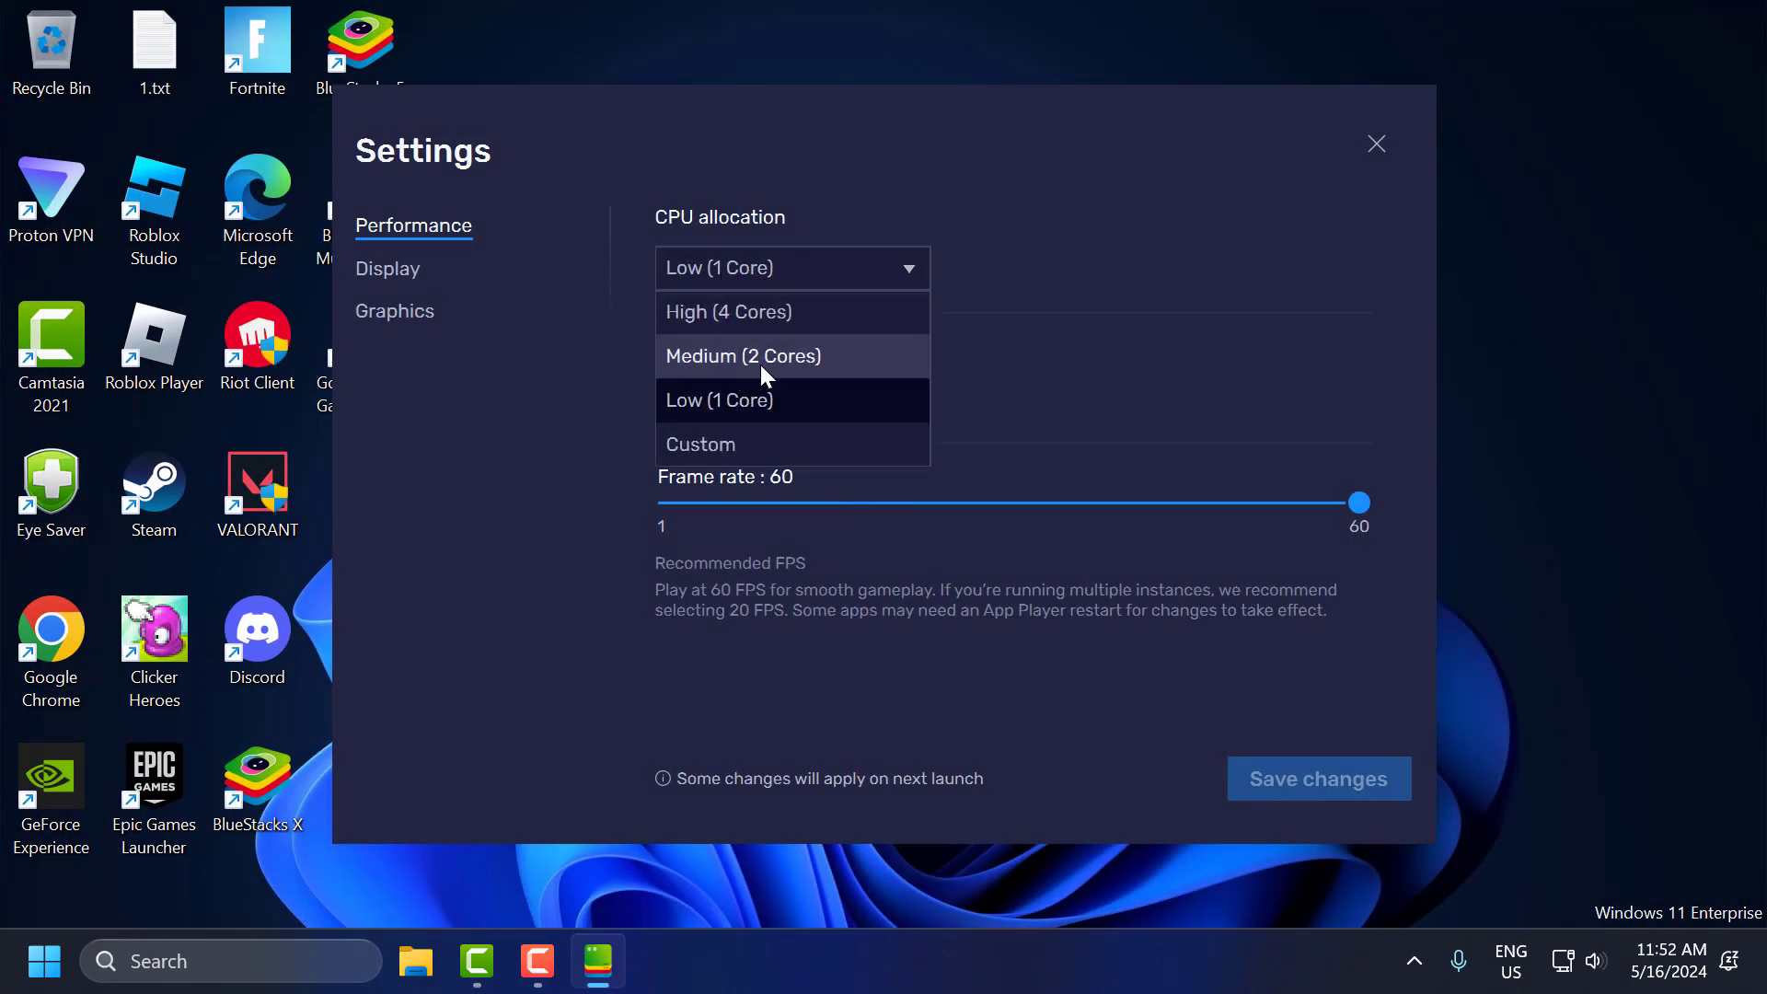
pyautogui.click(831, 369)
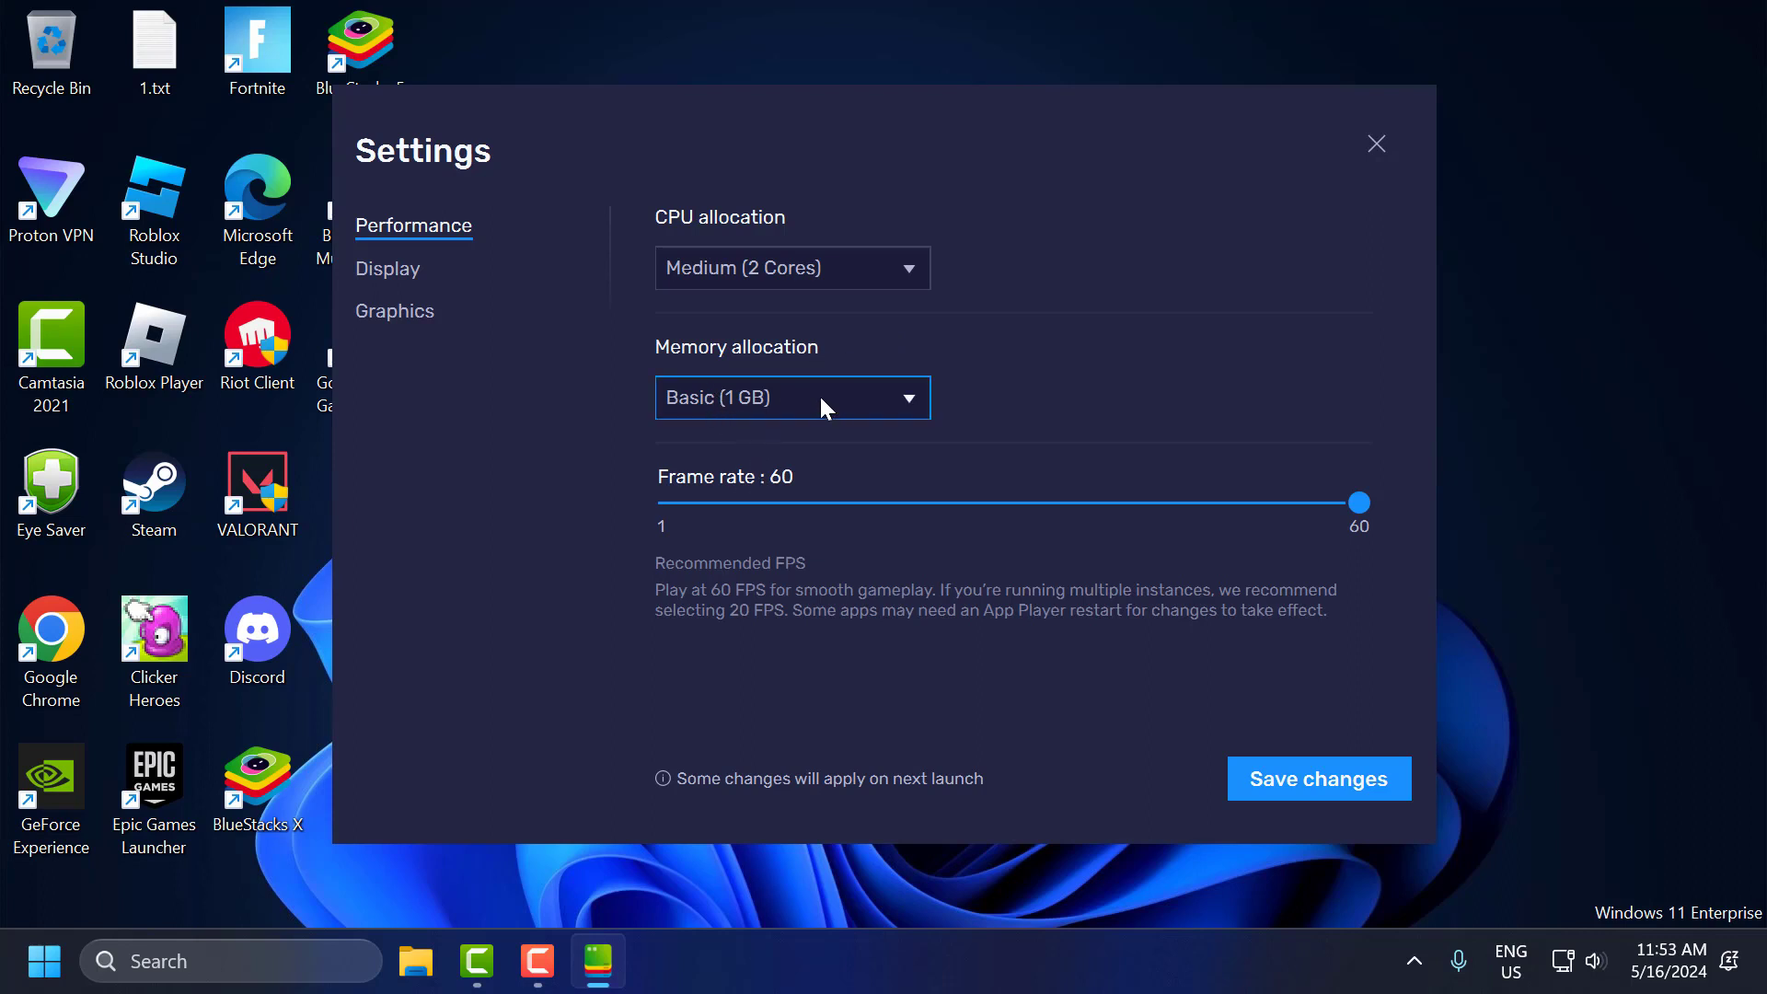
# Check the installed RAM on the About your PC page in Windows Settings, then close it
pyautogui.click(270, 961)
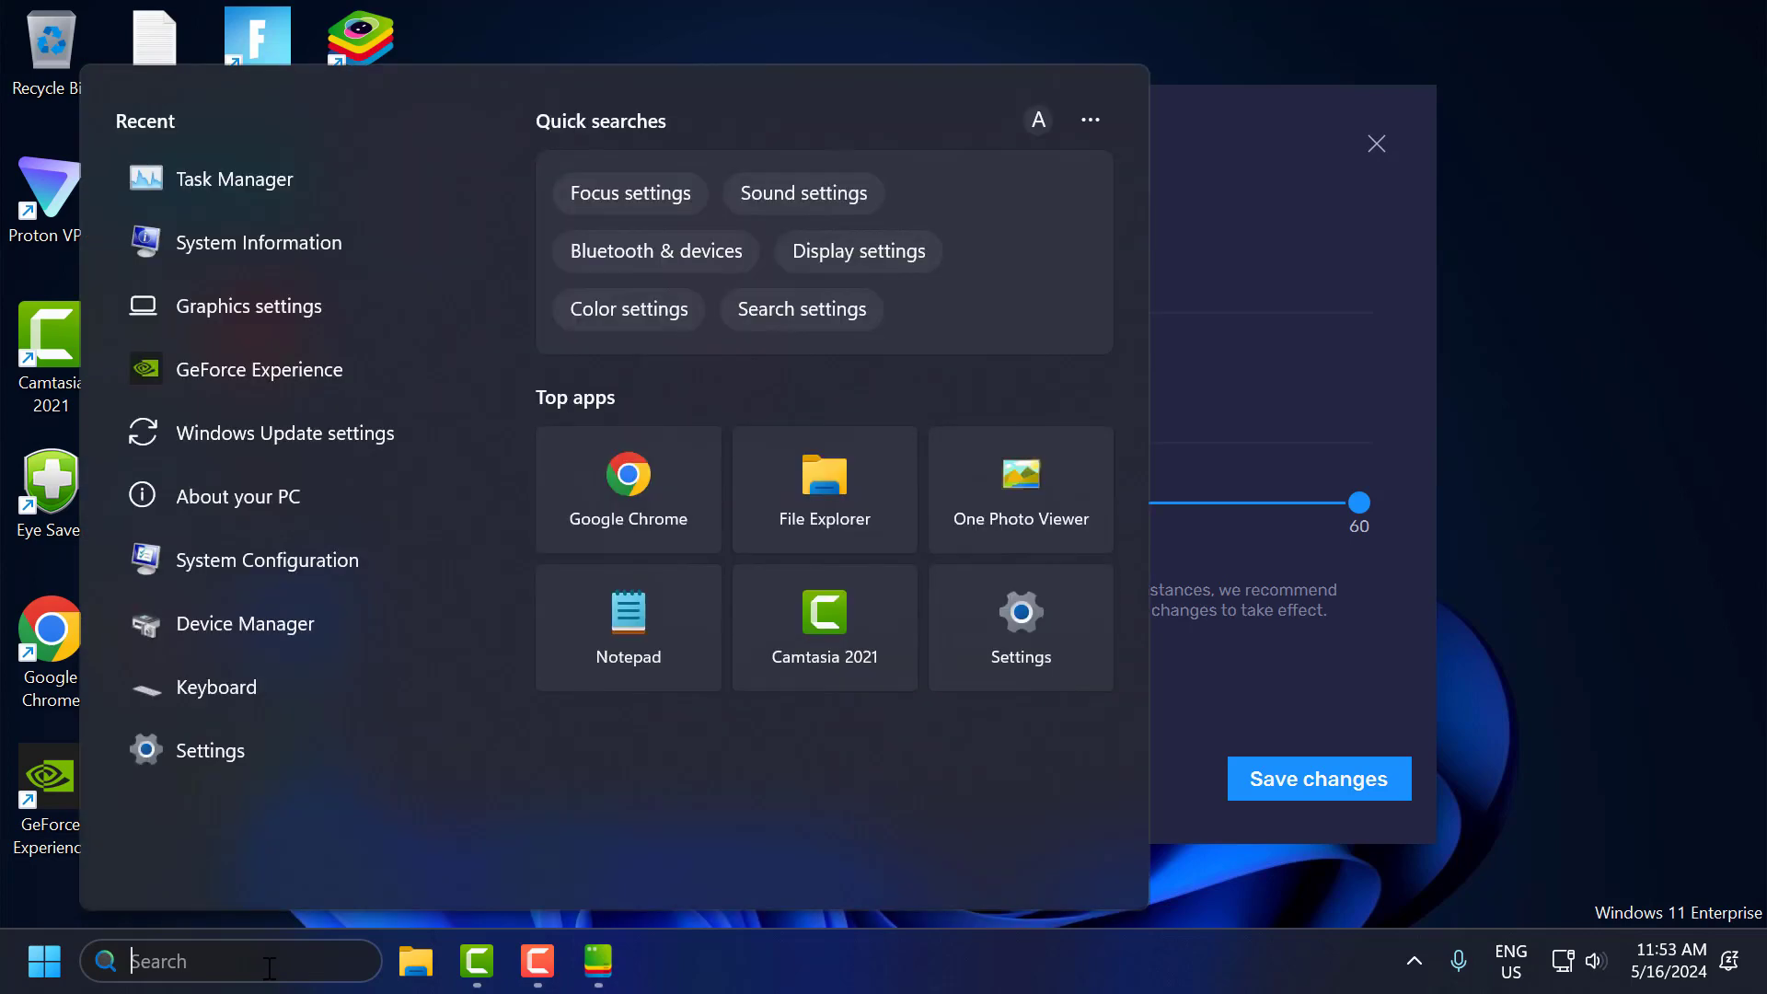
pyautogui.write('abo')
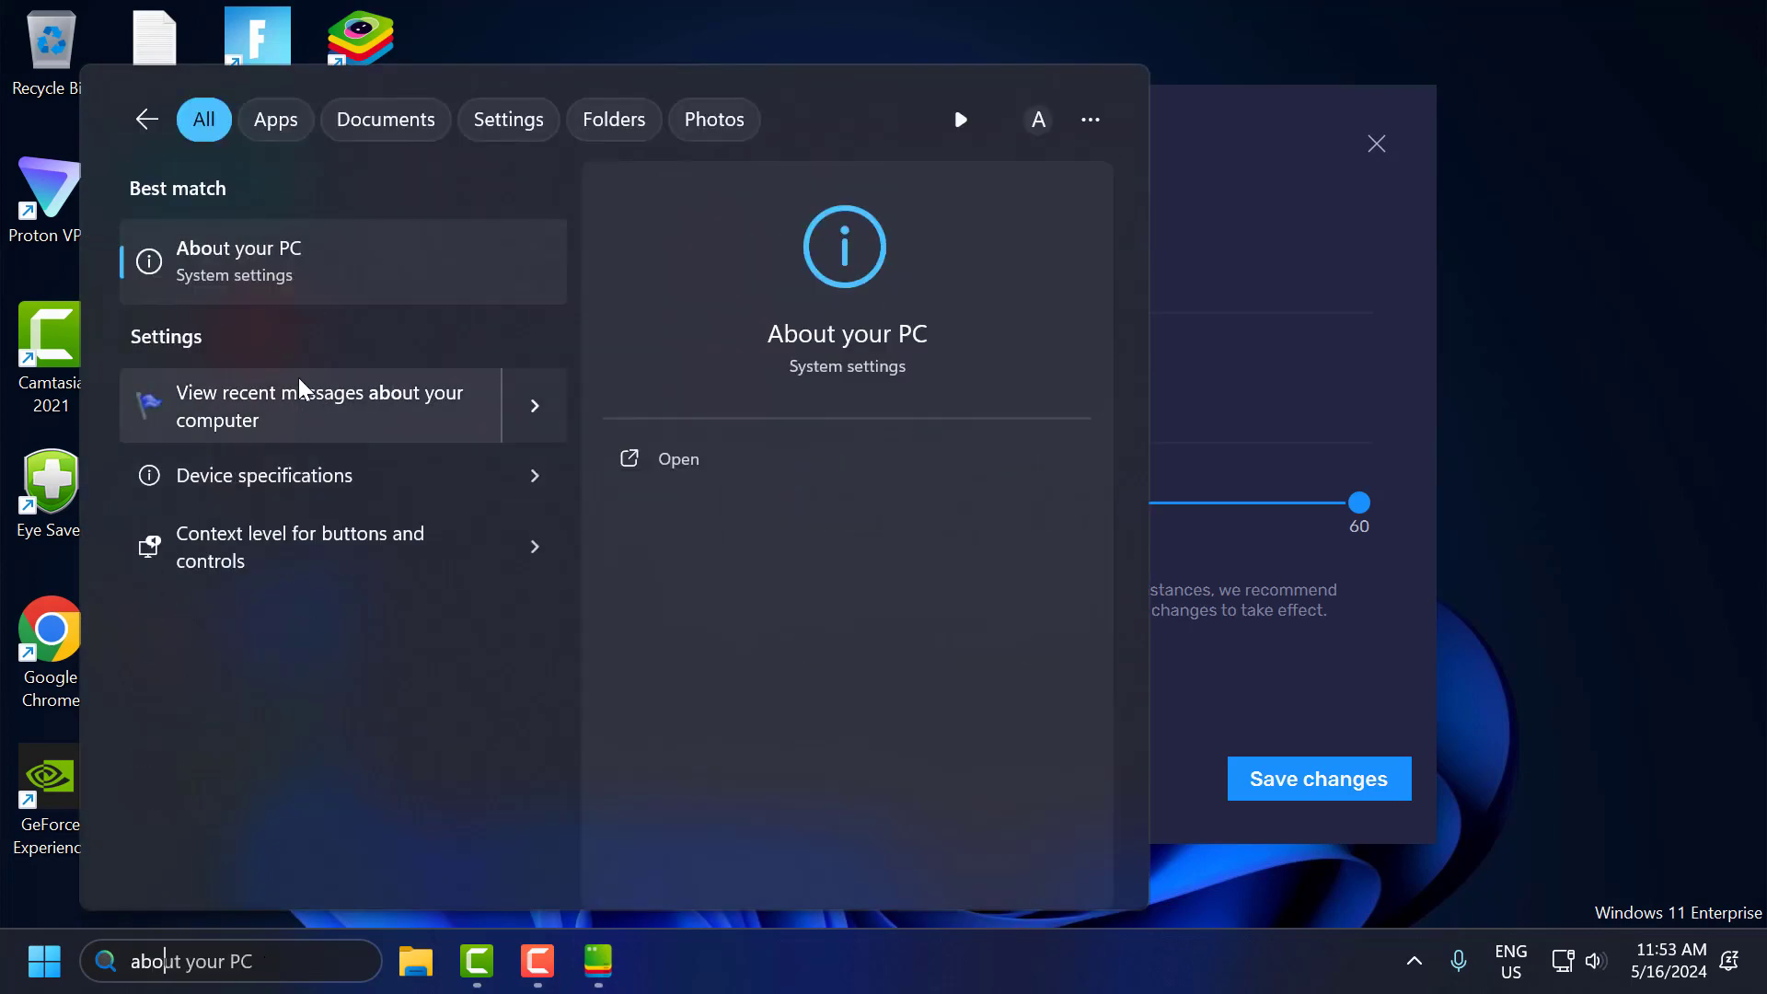
pyautogui.click(290, 267)
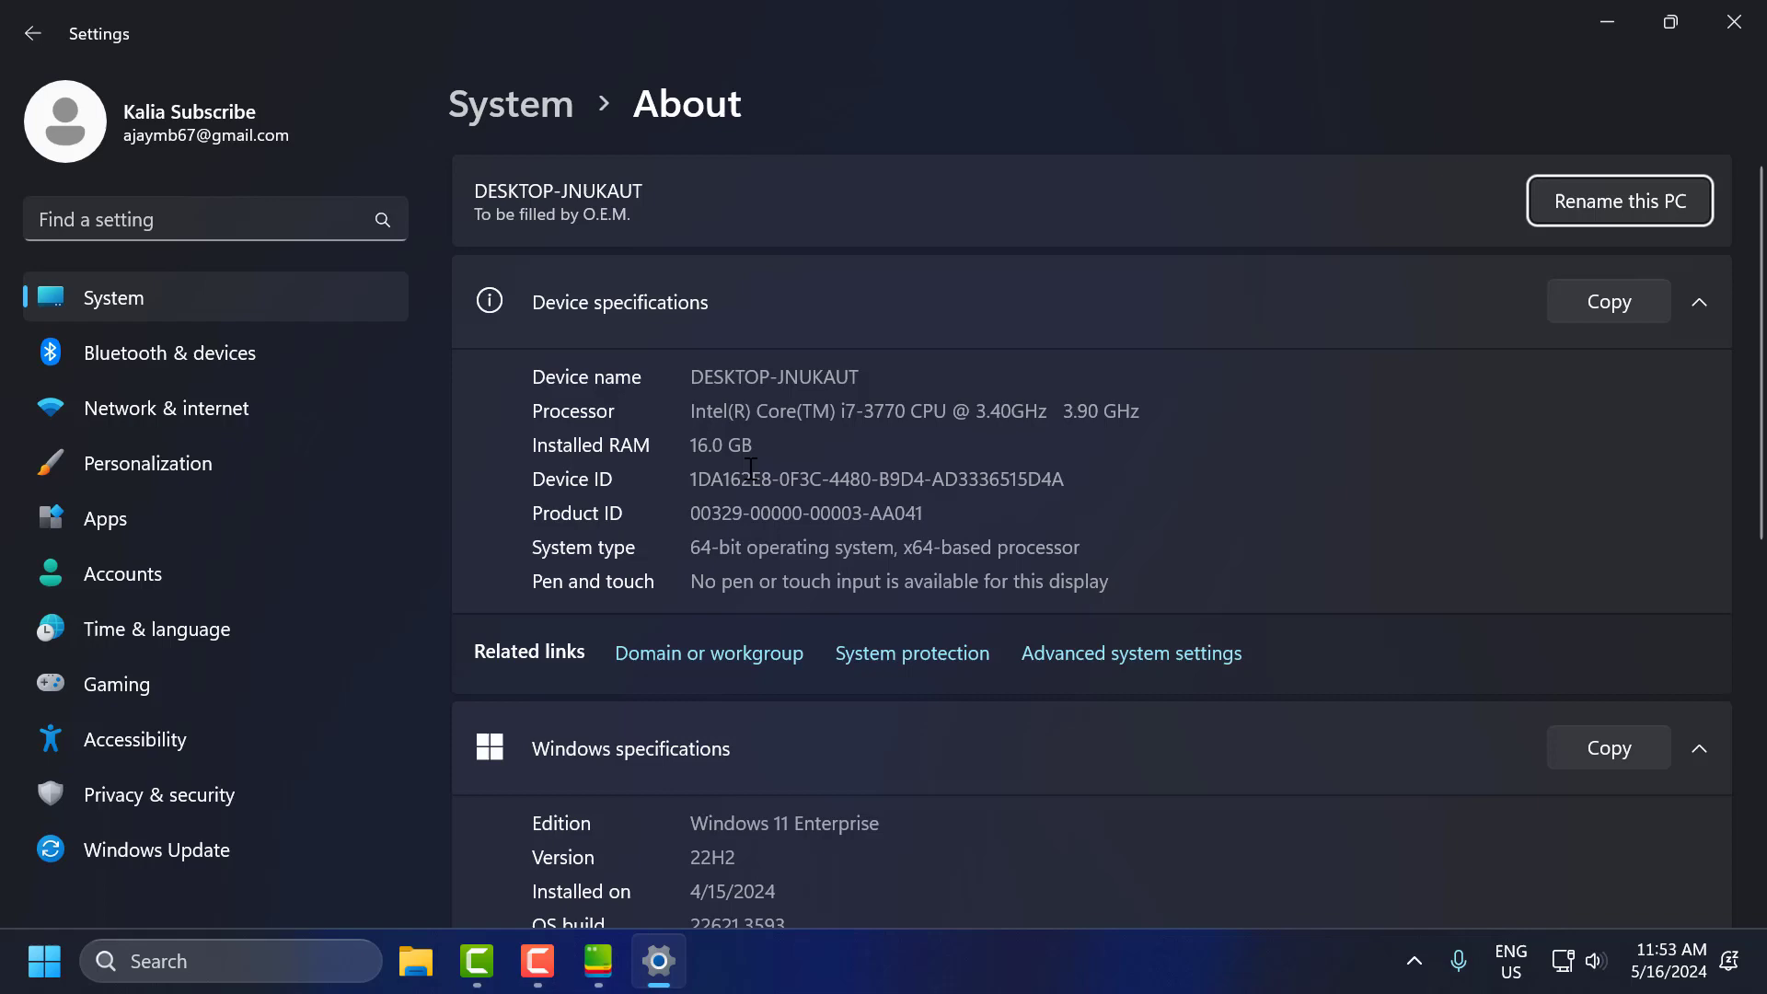
pyautogui.click(1734, 21)
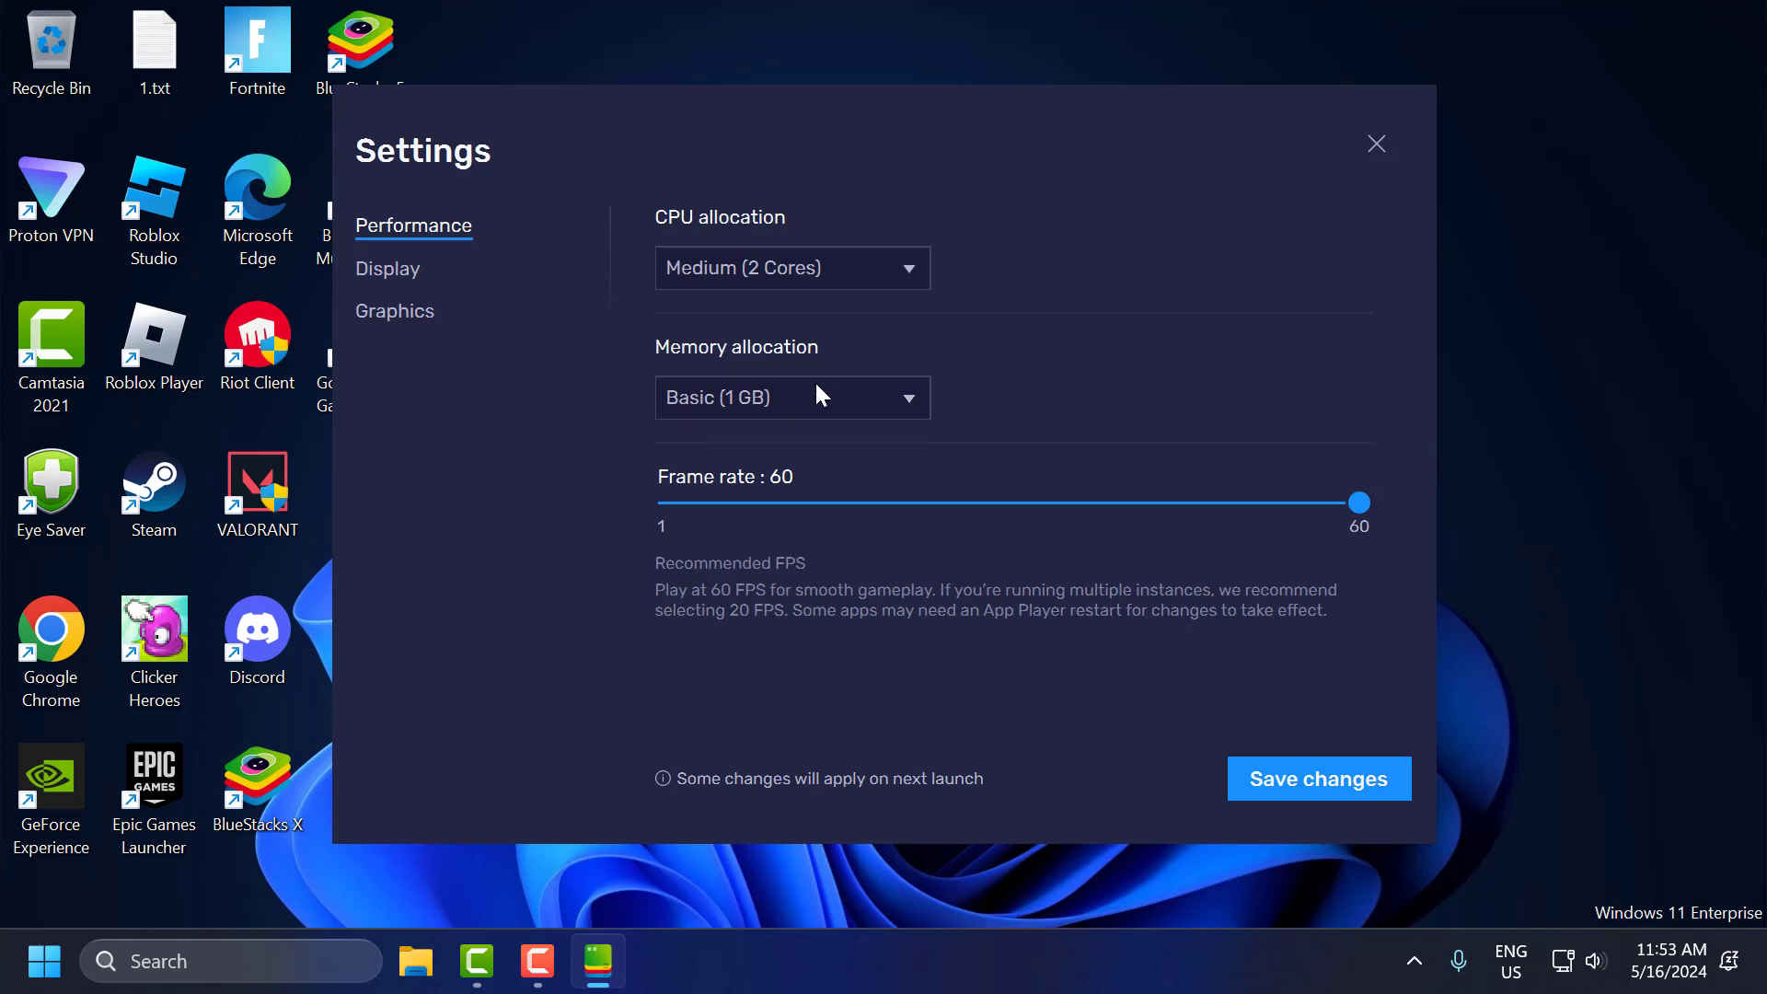
# Set the instance's memory allocation to High (8 GB) and save the performance changes
pyautogui.click(886, 399)
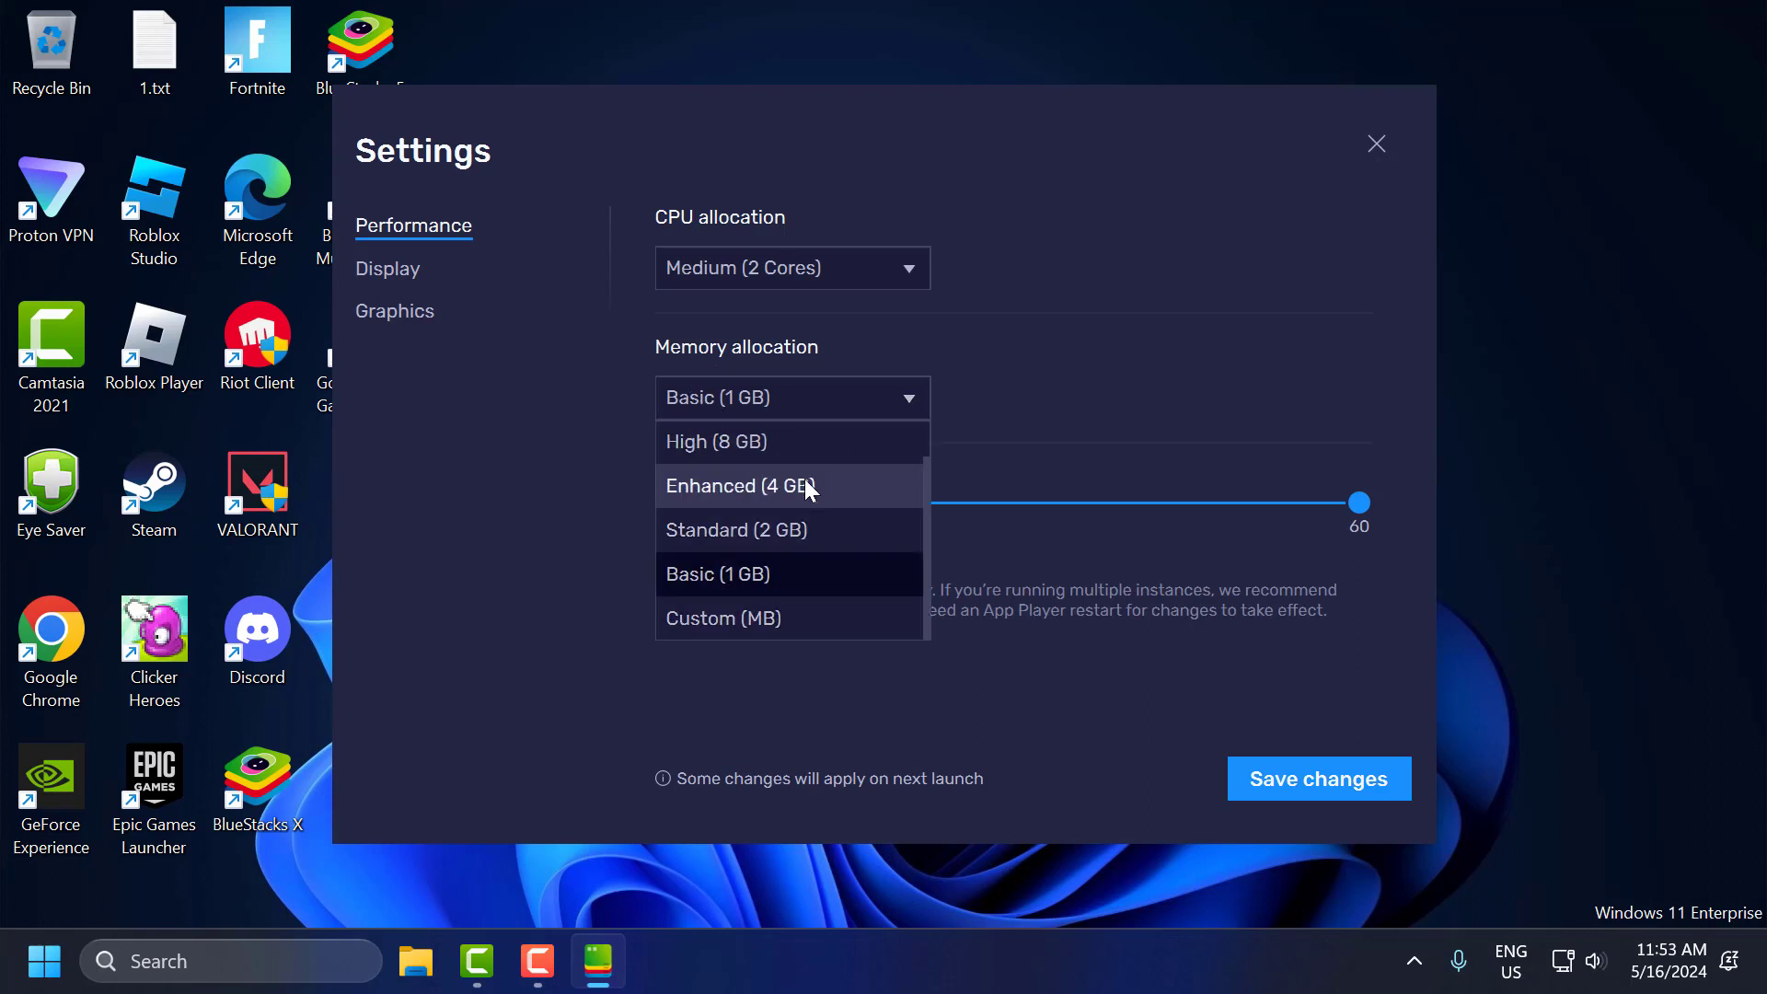
pyautogui.click(716, 449)
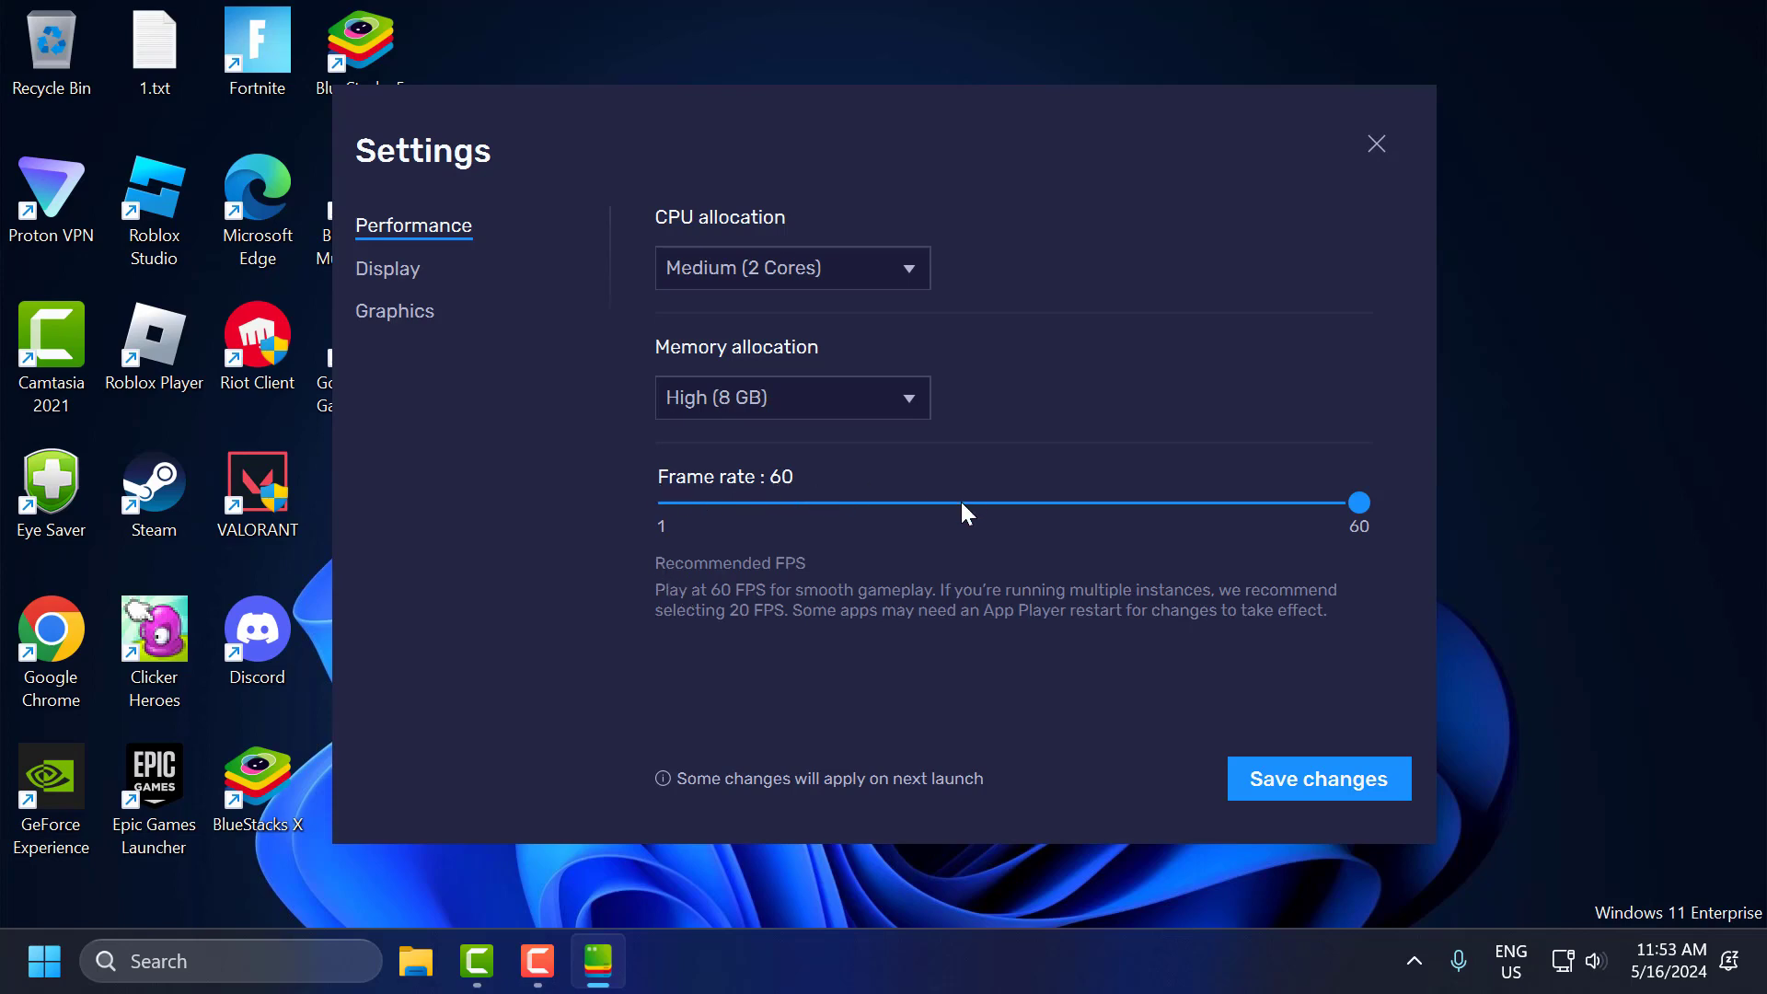
pyautogui.click(1268, 769)
# Set the App Player instance's landscape display resolution to 1280 x 720 and save the change
pyautogui.moveTo(1198, 762)
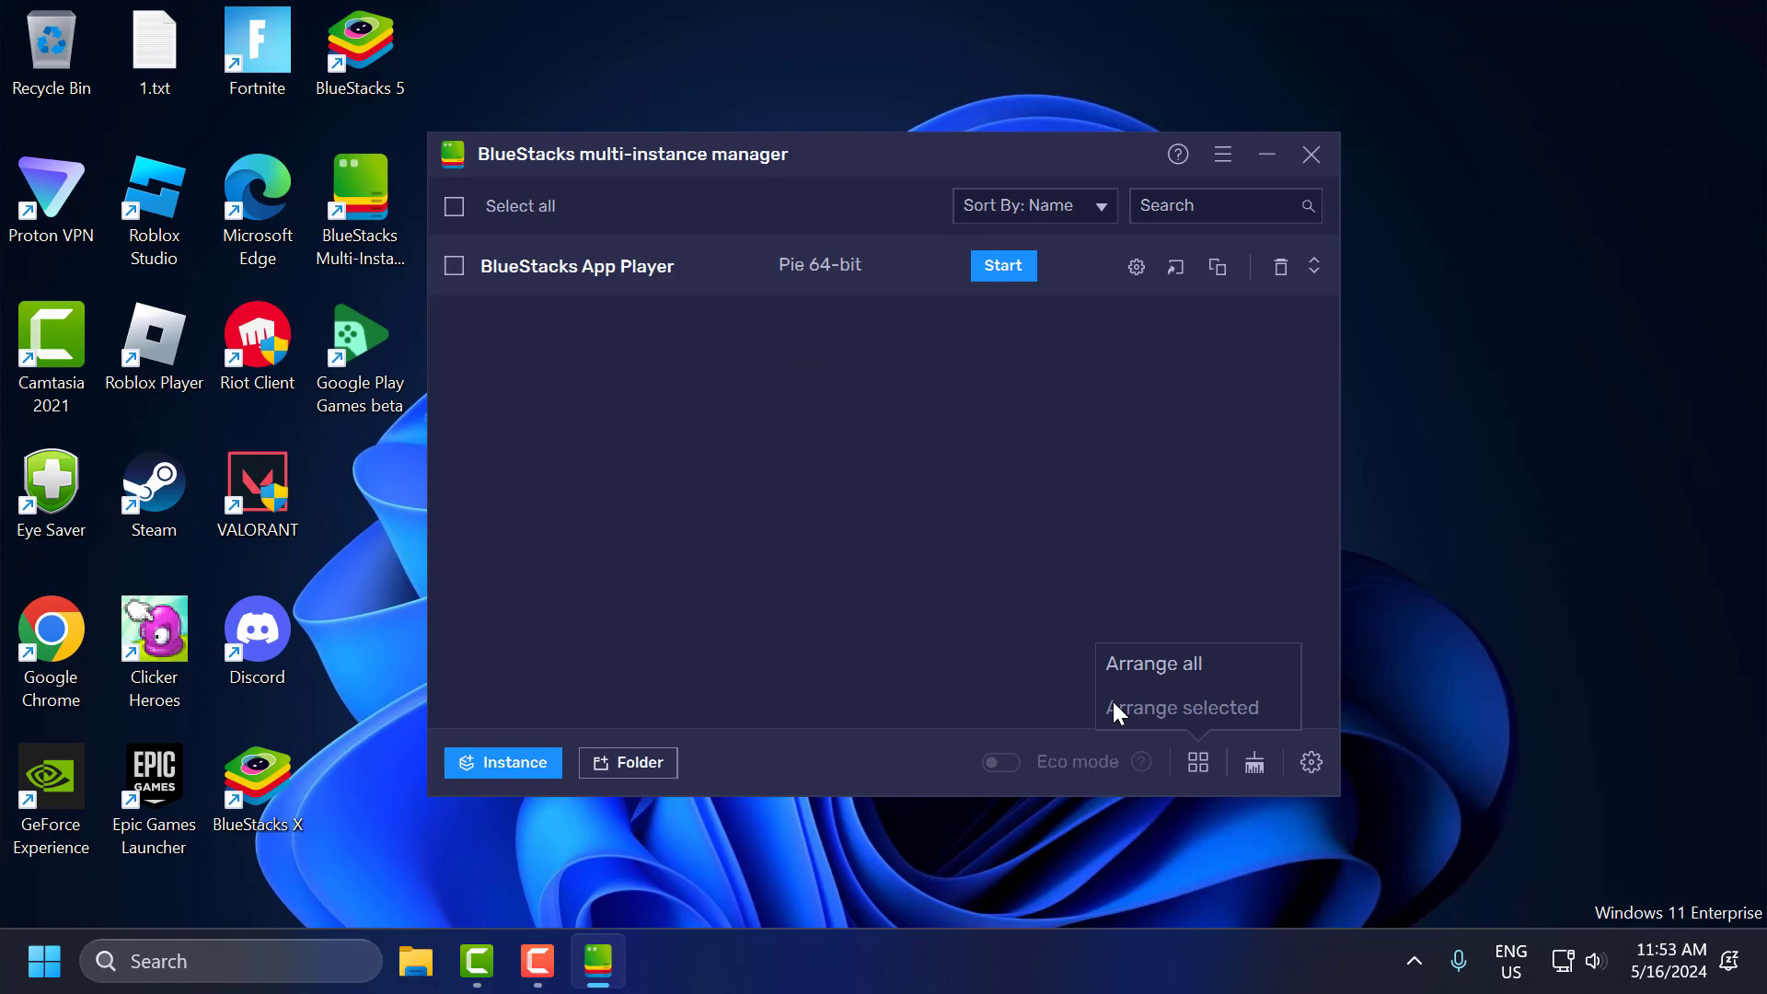
pyautogui.click(1136, 268)
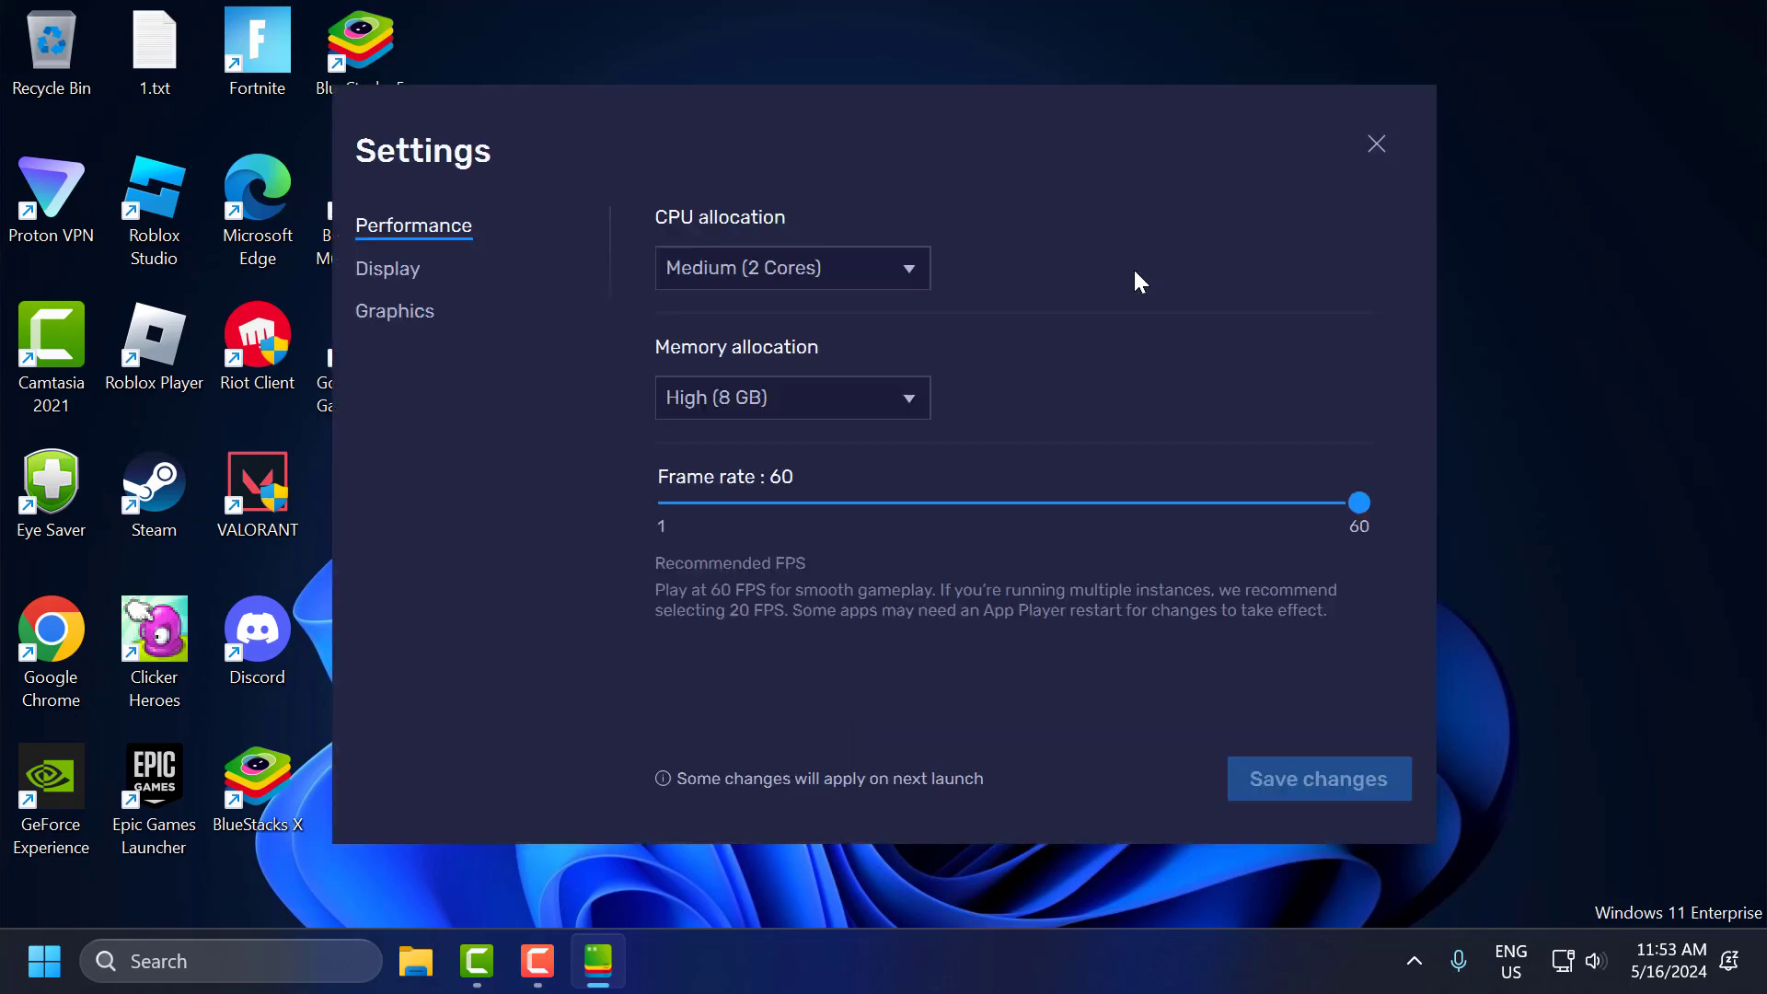
pyautogui.click(401, 272)
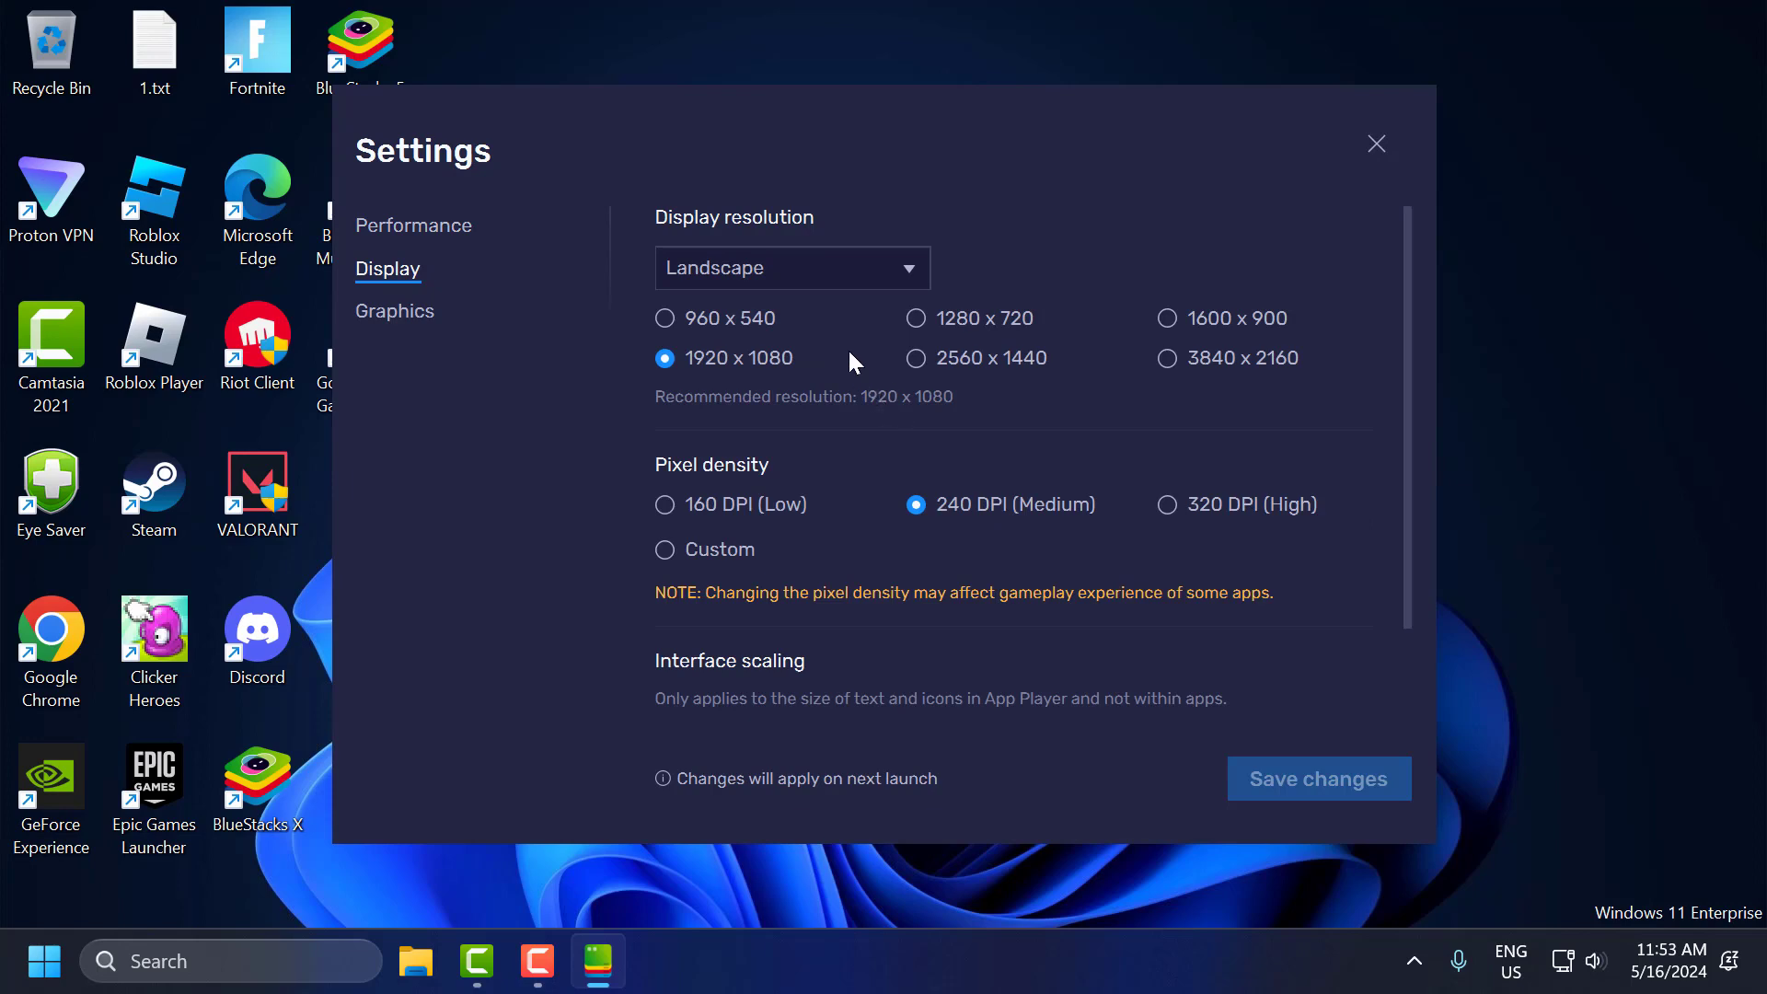
pyautogui.click(919, 317)
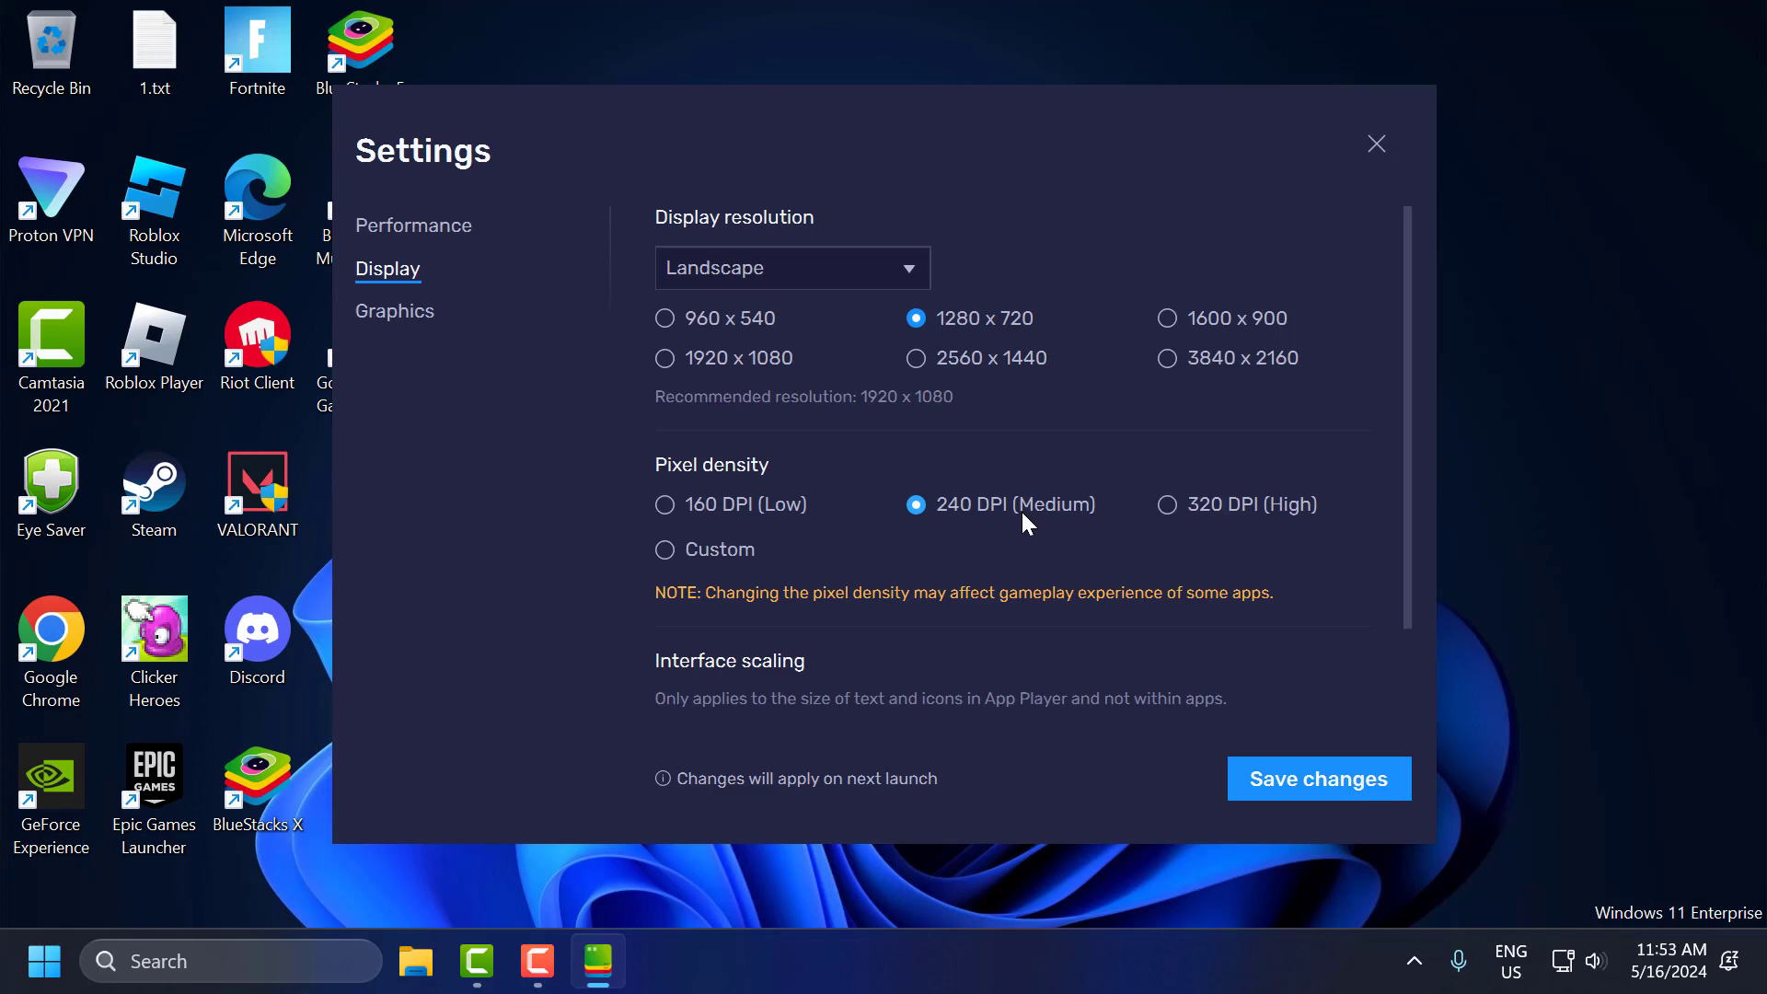
pyautogui.click(1326, 783)
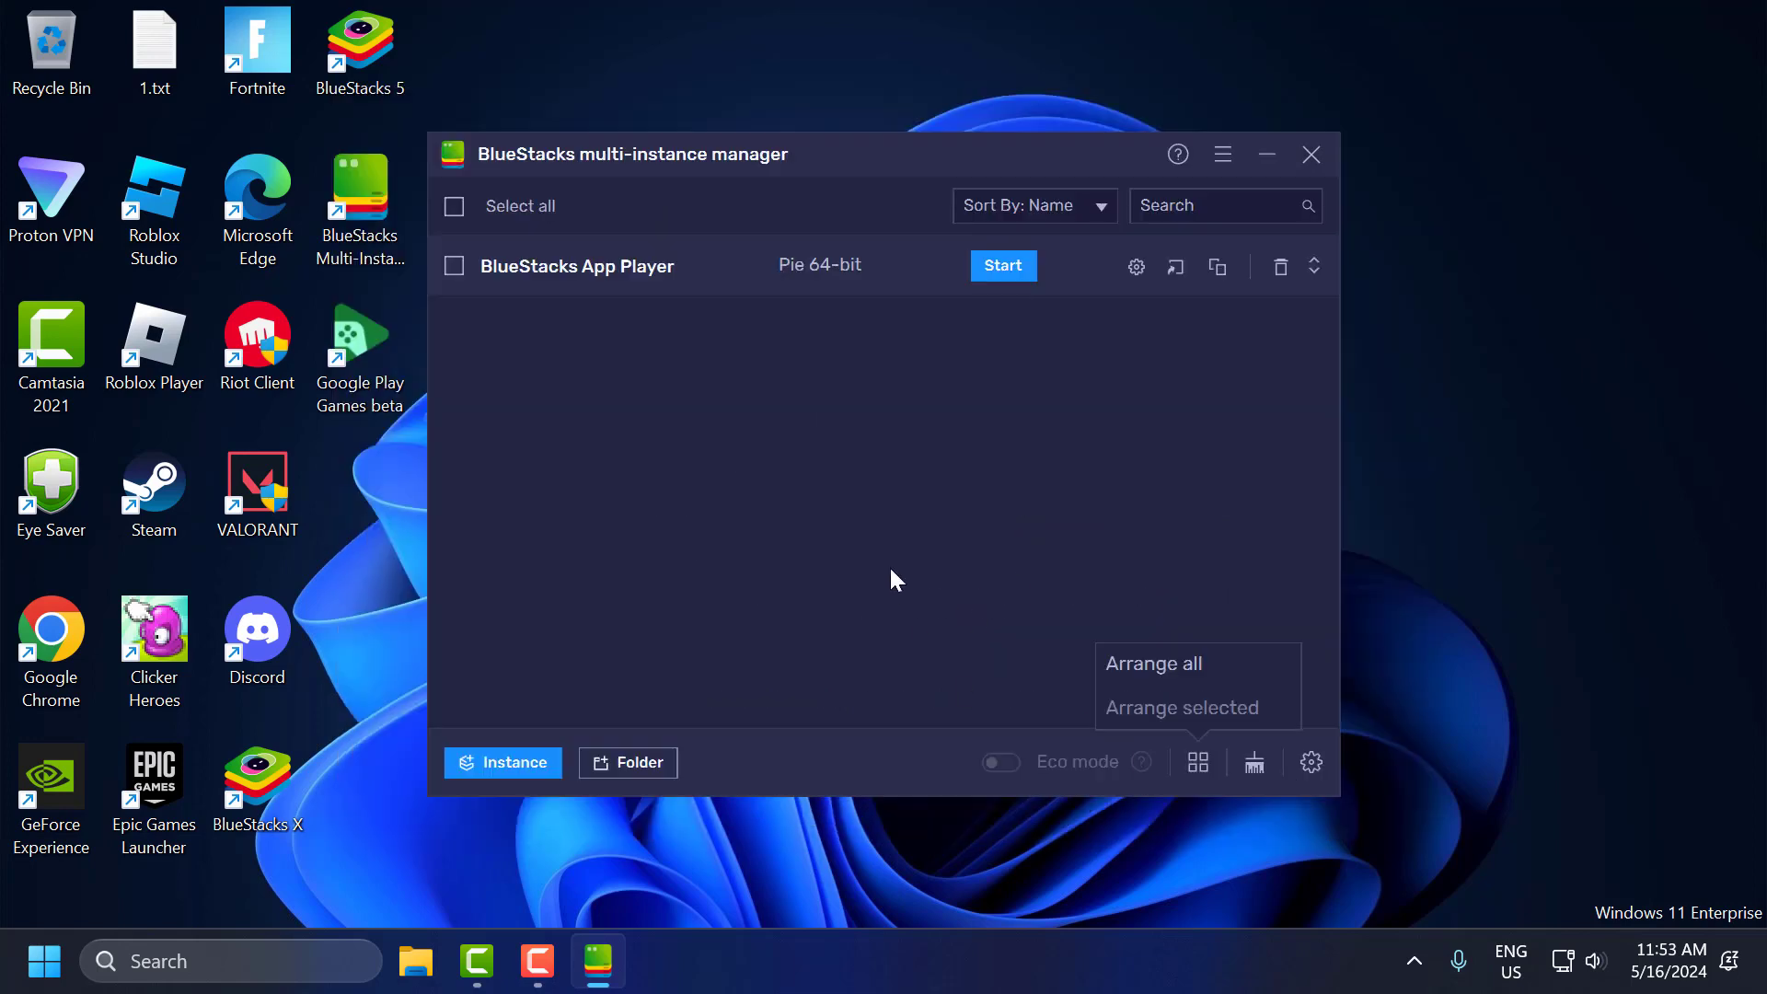
# Set the App Player instance's interface renderer to OpenGL, save the change and close the Multi-Instance Manager
pyautogui.click(1135, 267)
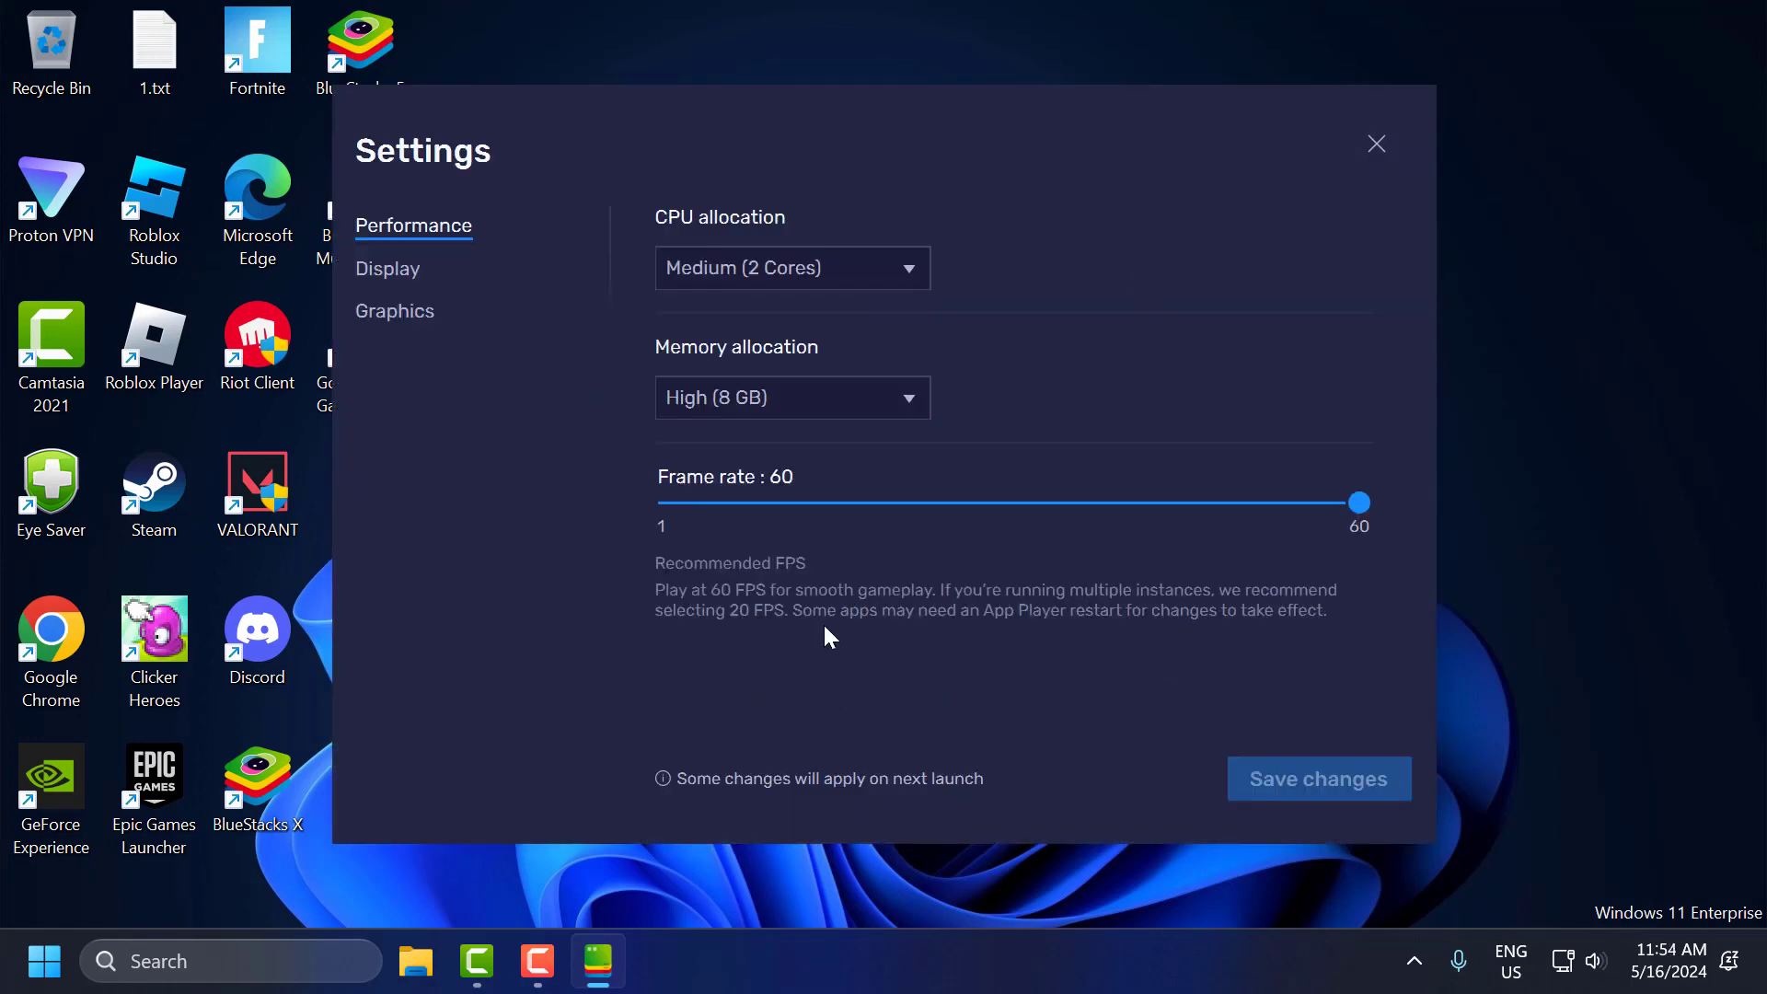
pyautogui.click(396, 315)
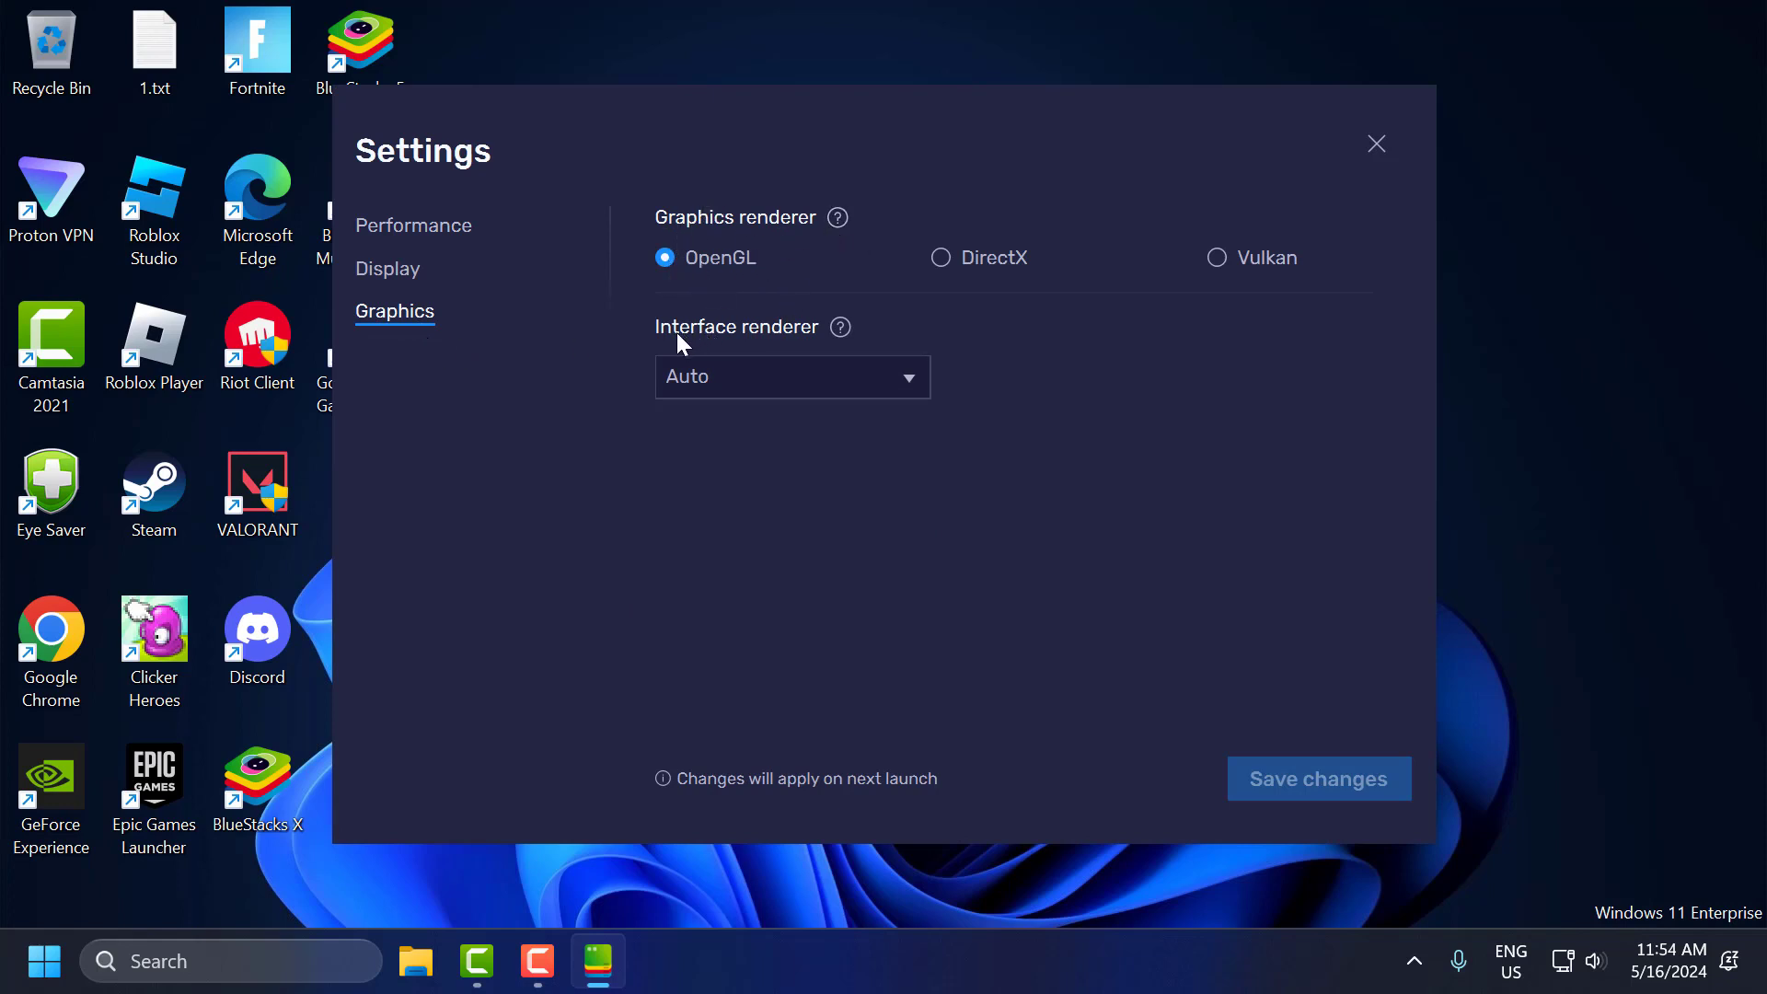
pyautogui.click(848, 371)
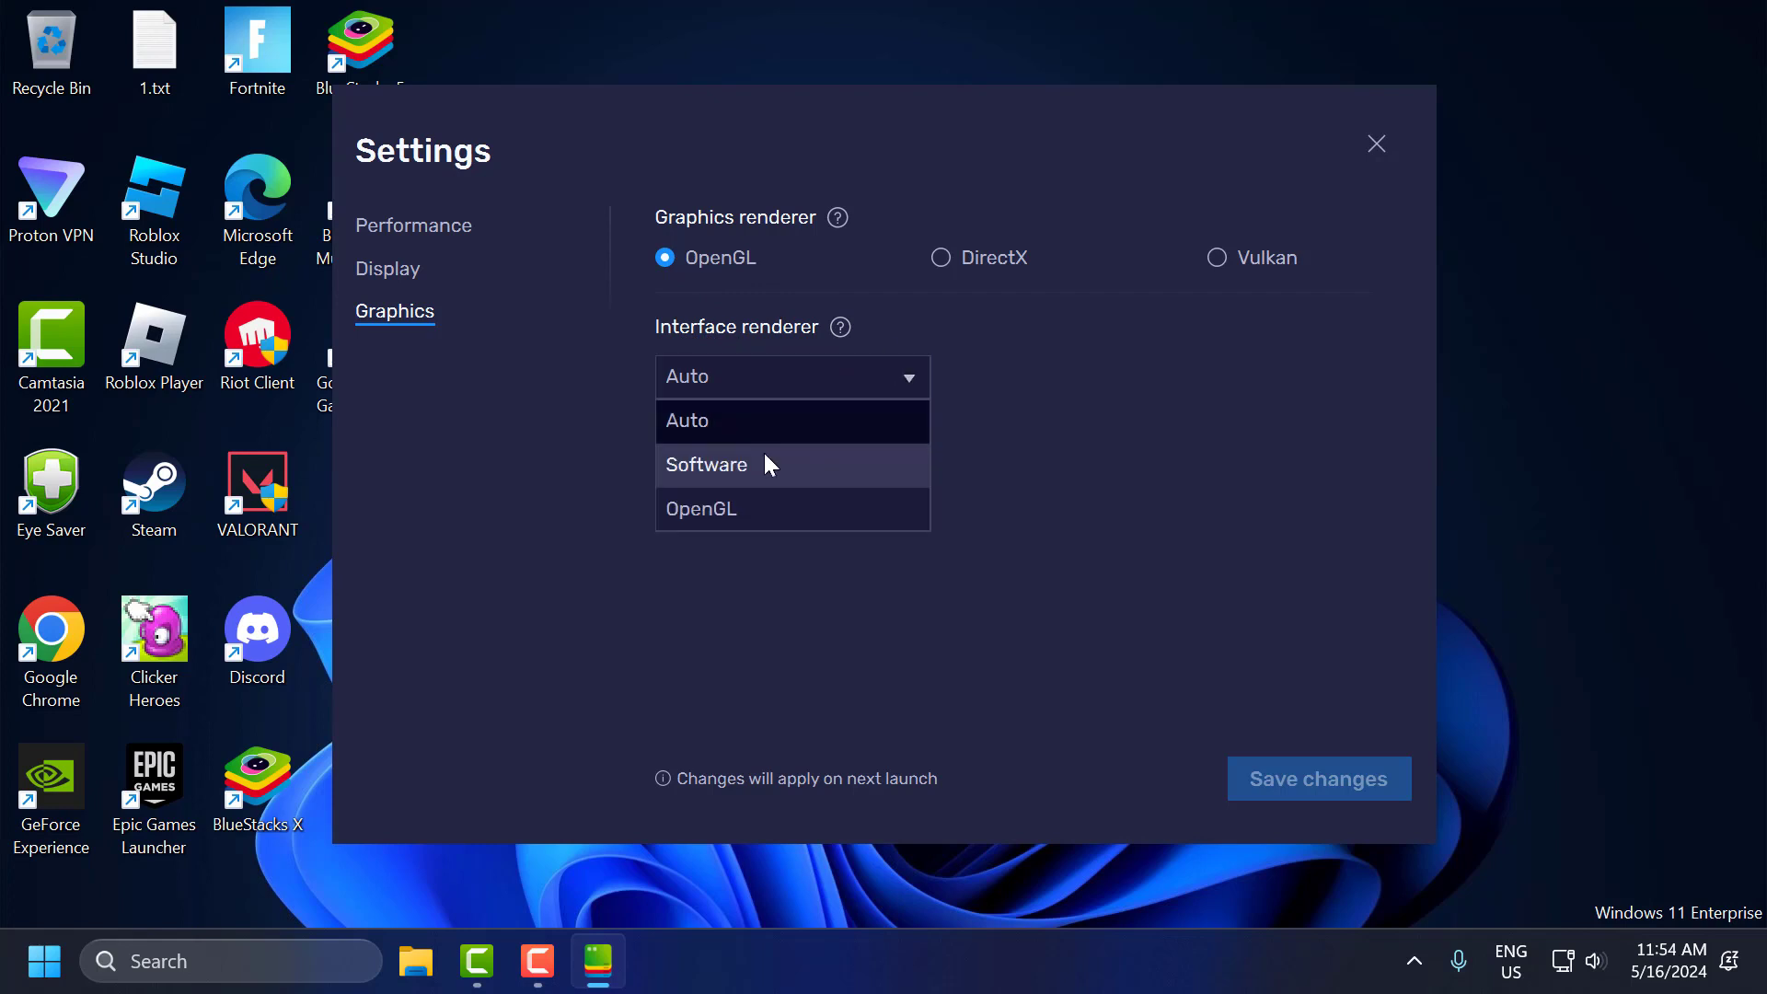
pyautogui.click(709, 512)
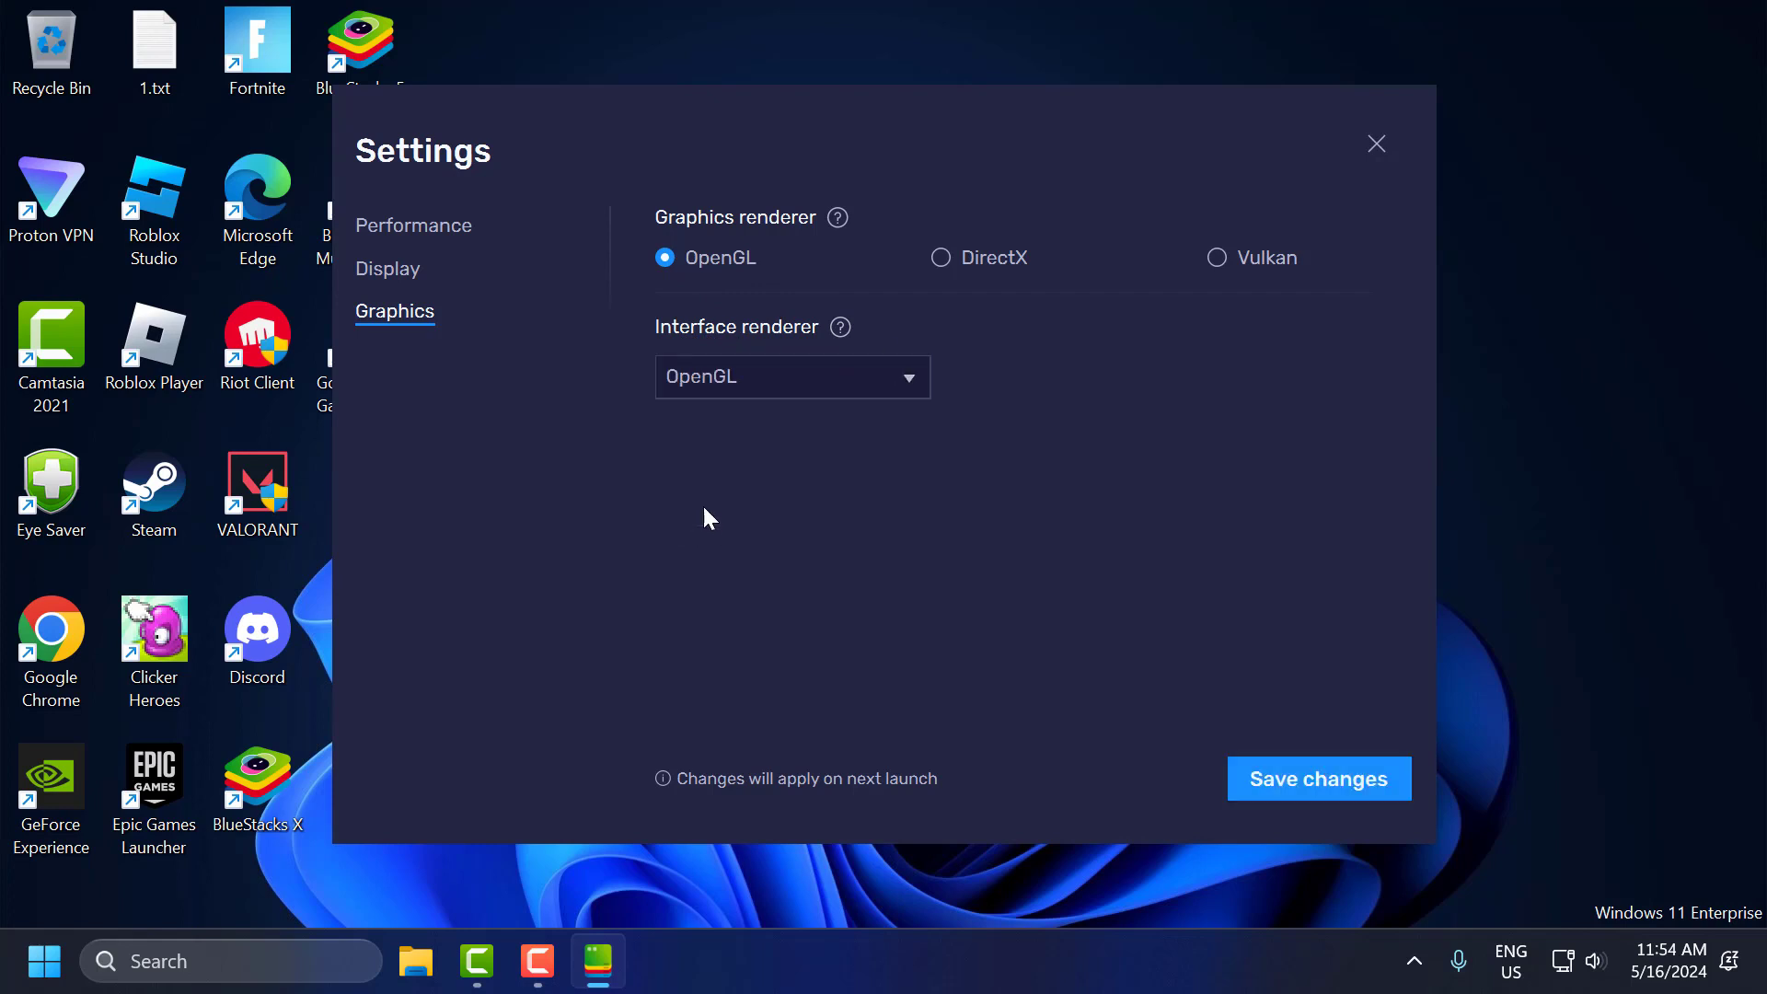
pyautogui.click(1292, 797)
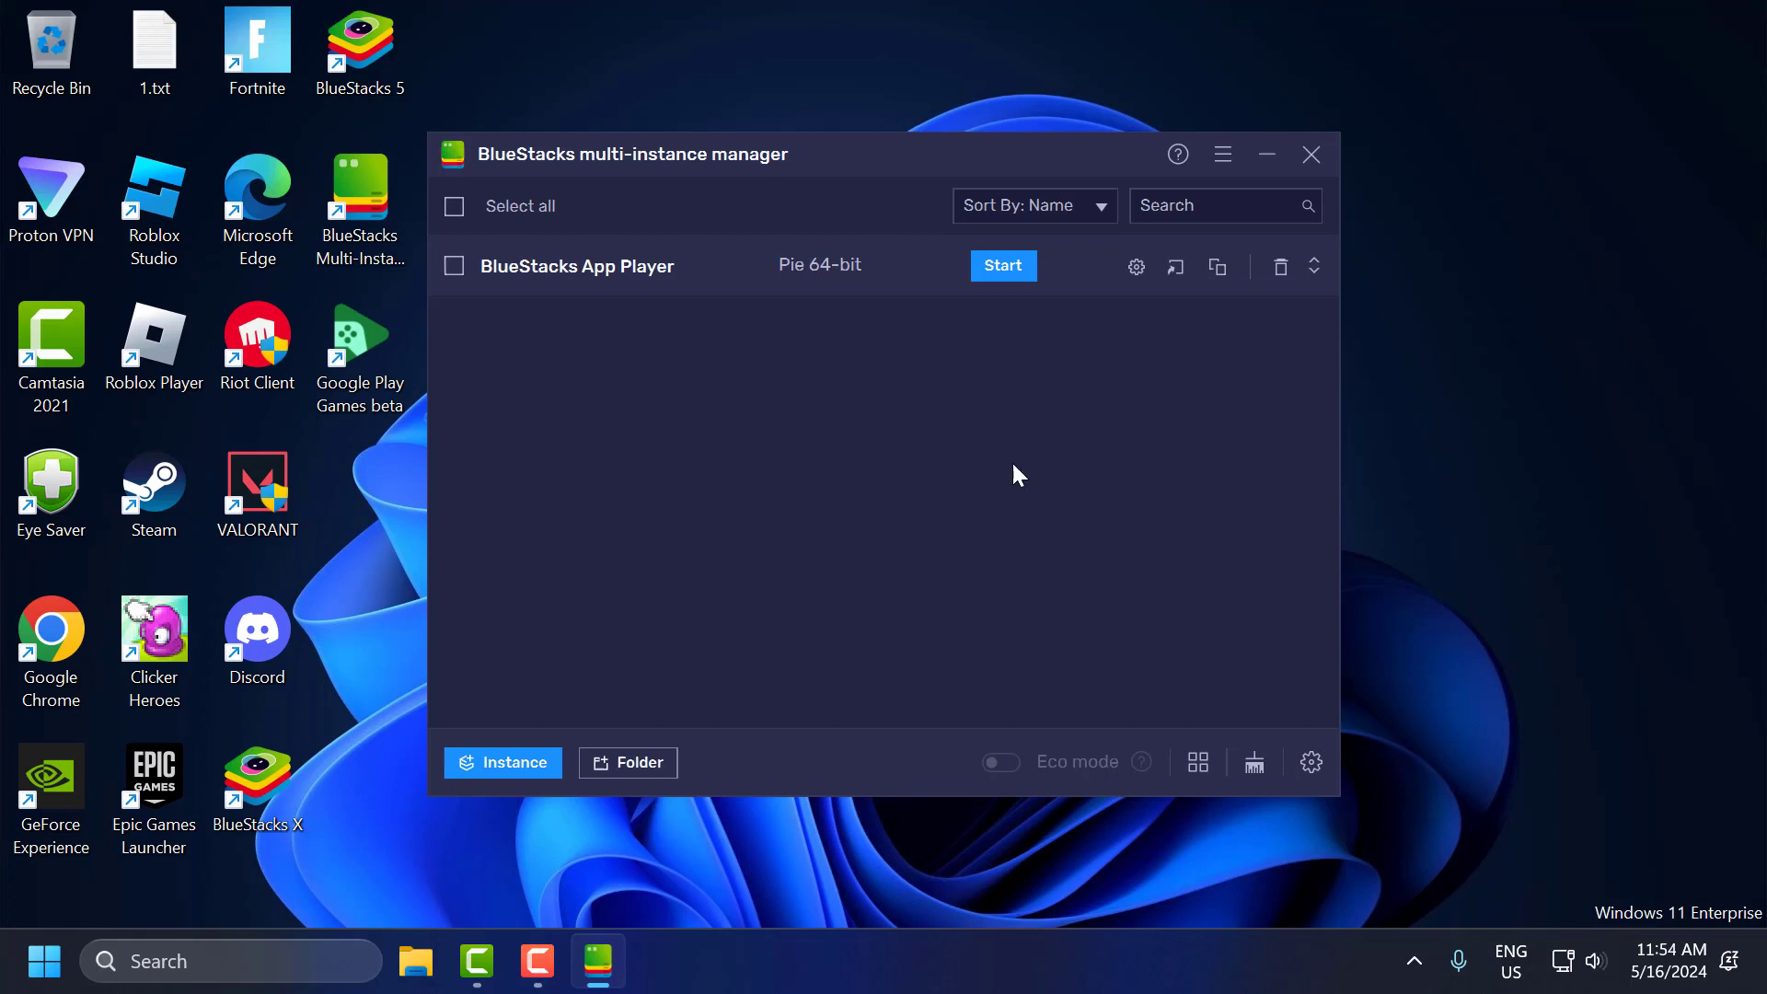
pyautogui.click(1311, 164)
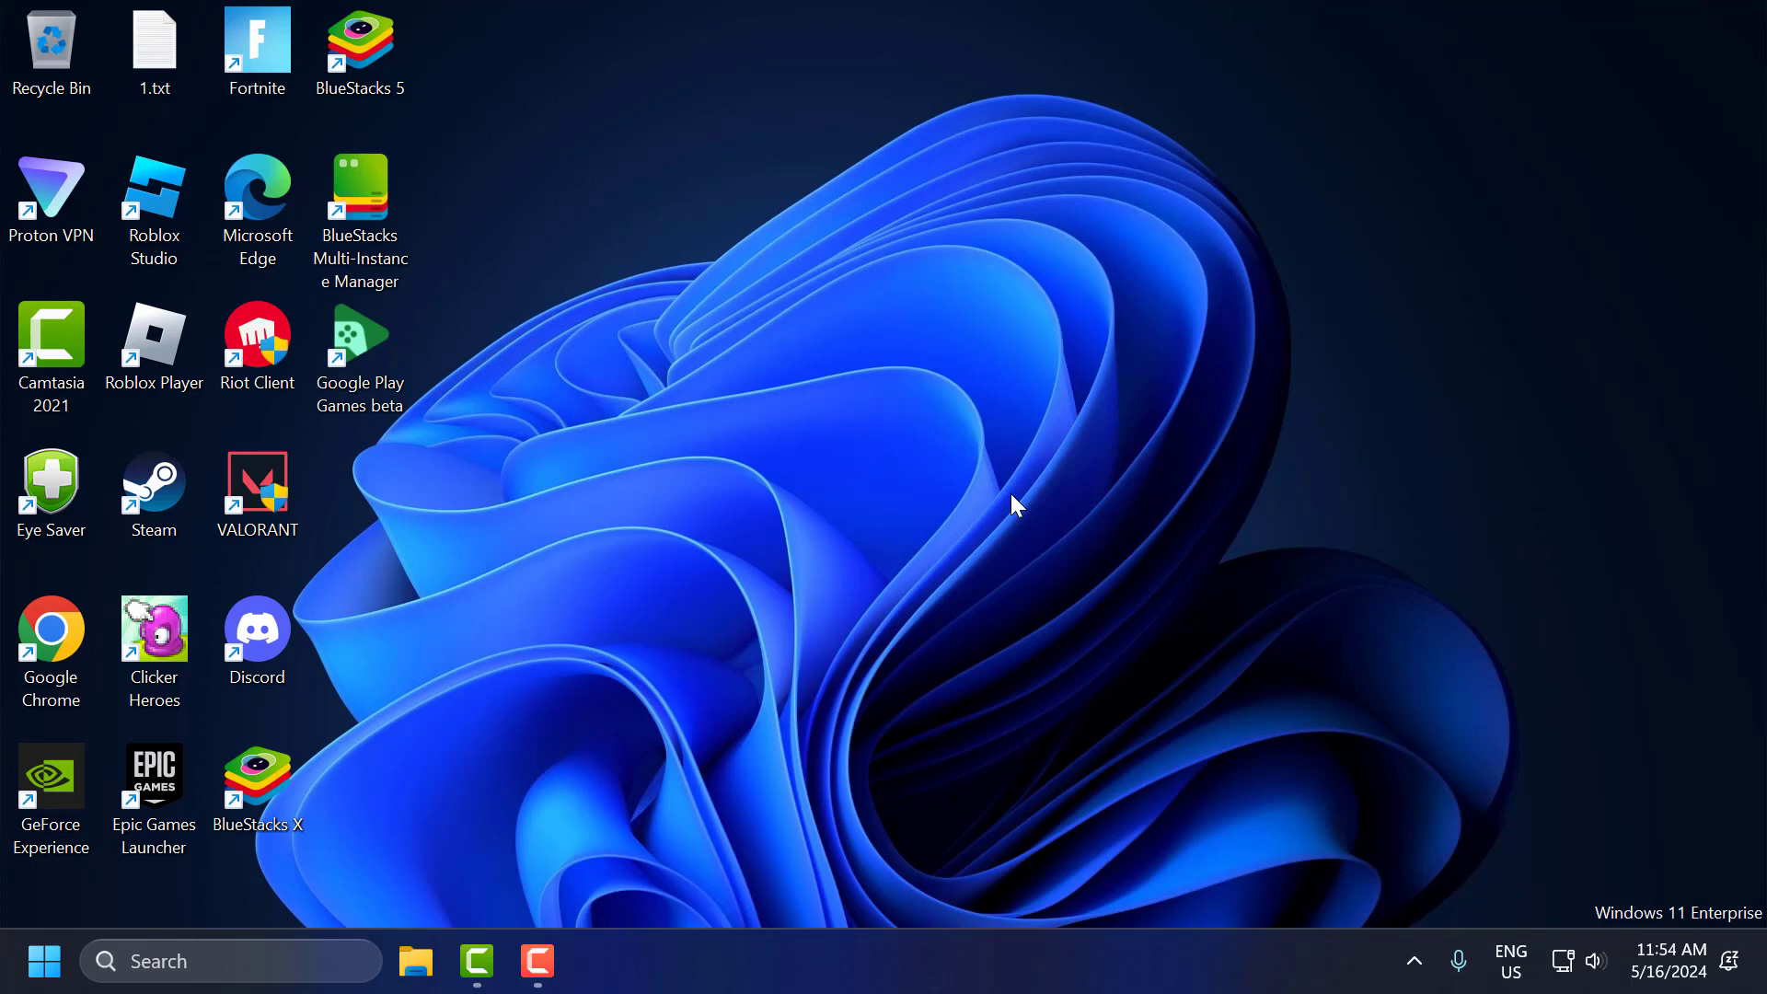
# Open the Windows Graphics settings and expand the BlueStacks entry in the custom app list
pyautogui.click(267, 957)
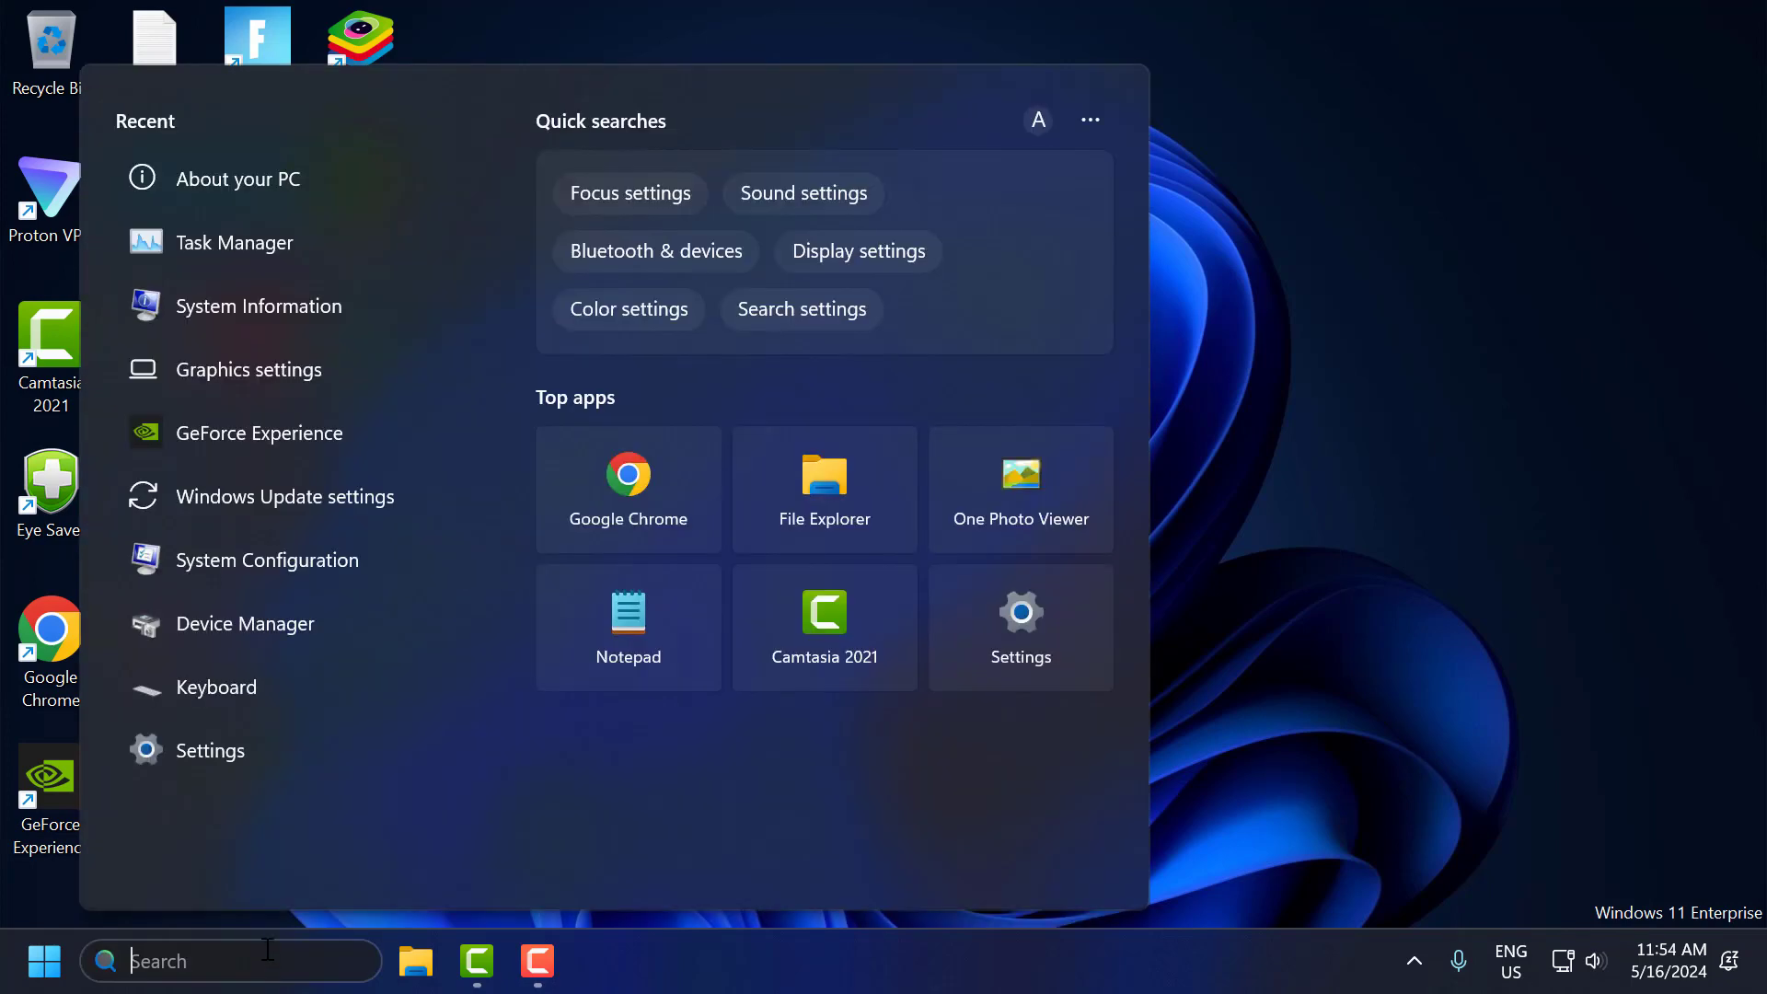
pyautogui.write('graphics settings')
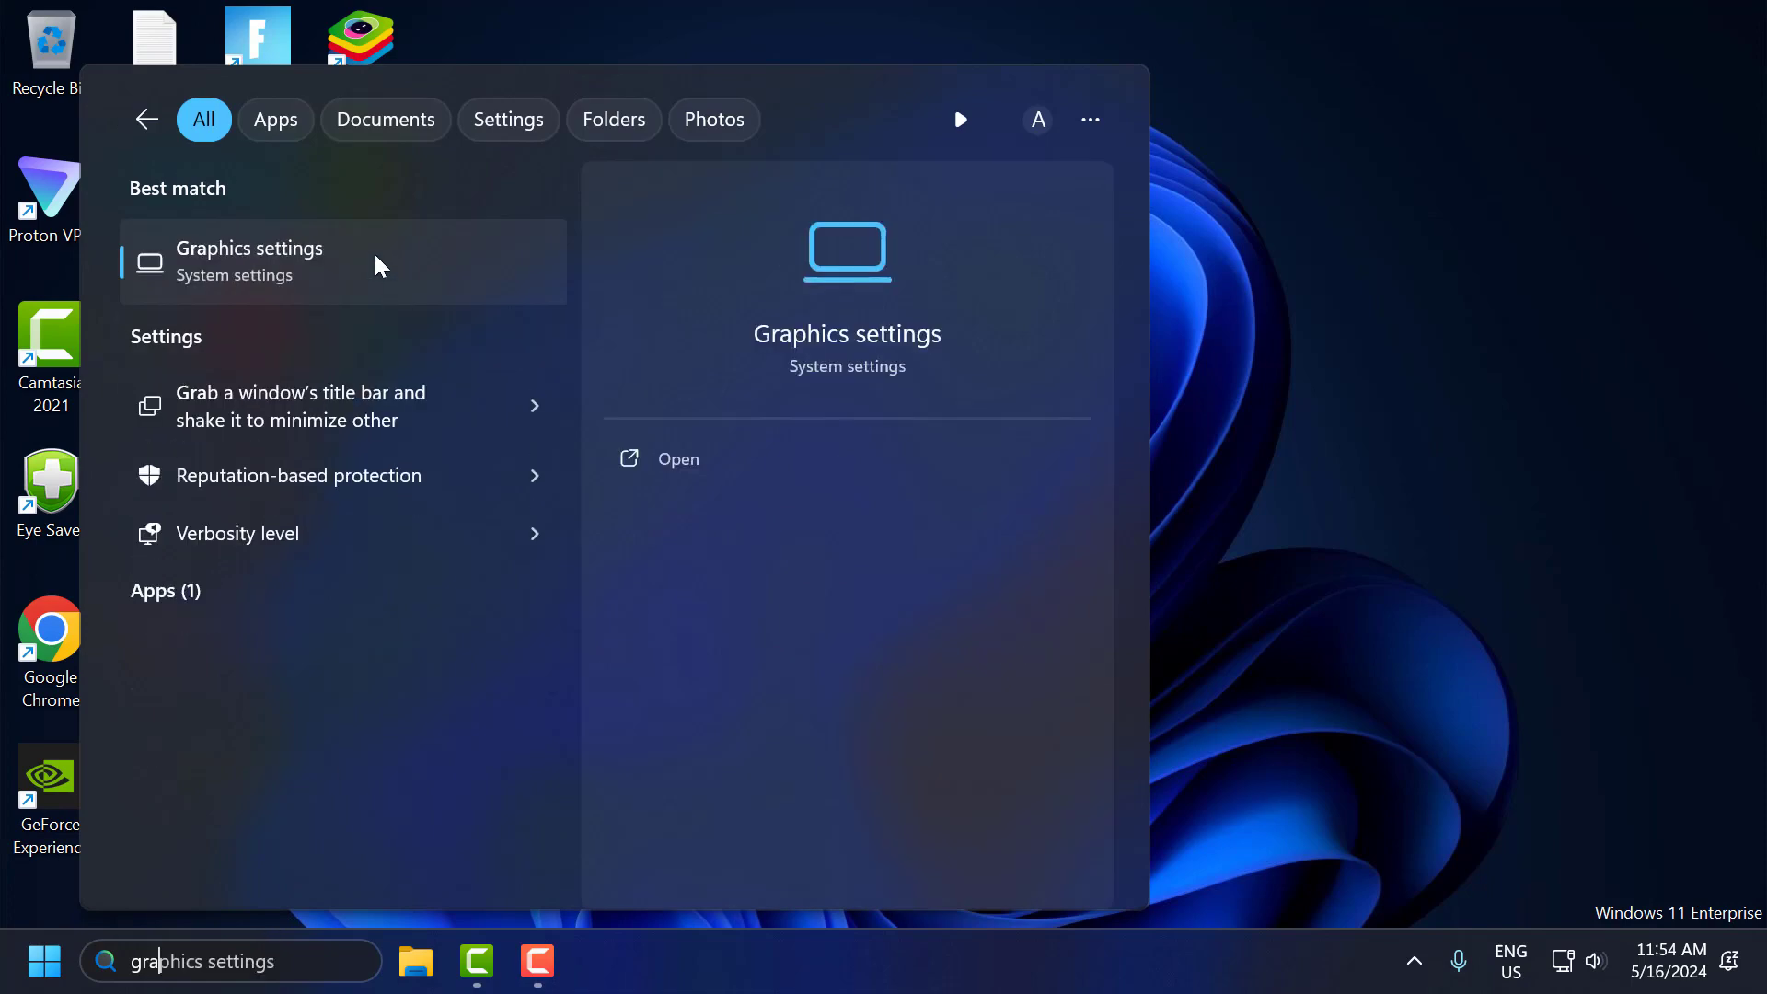
pyautogui.click(376, 263)
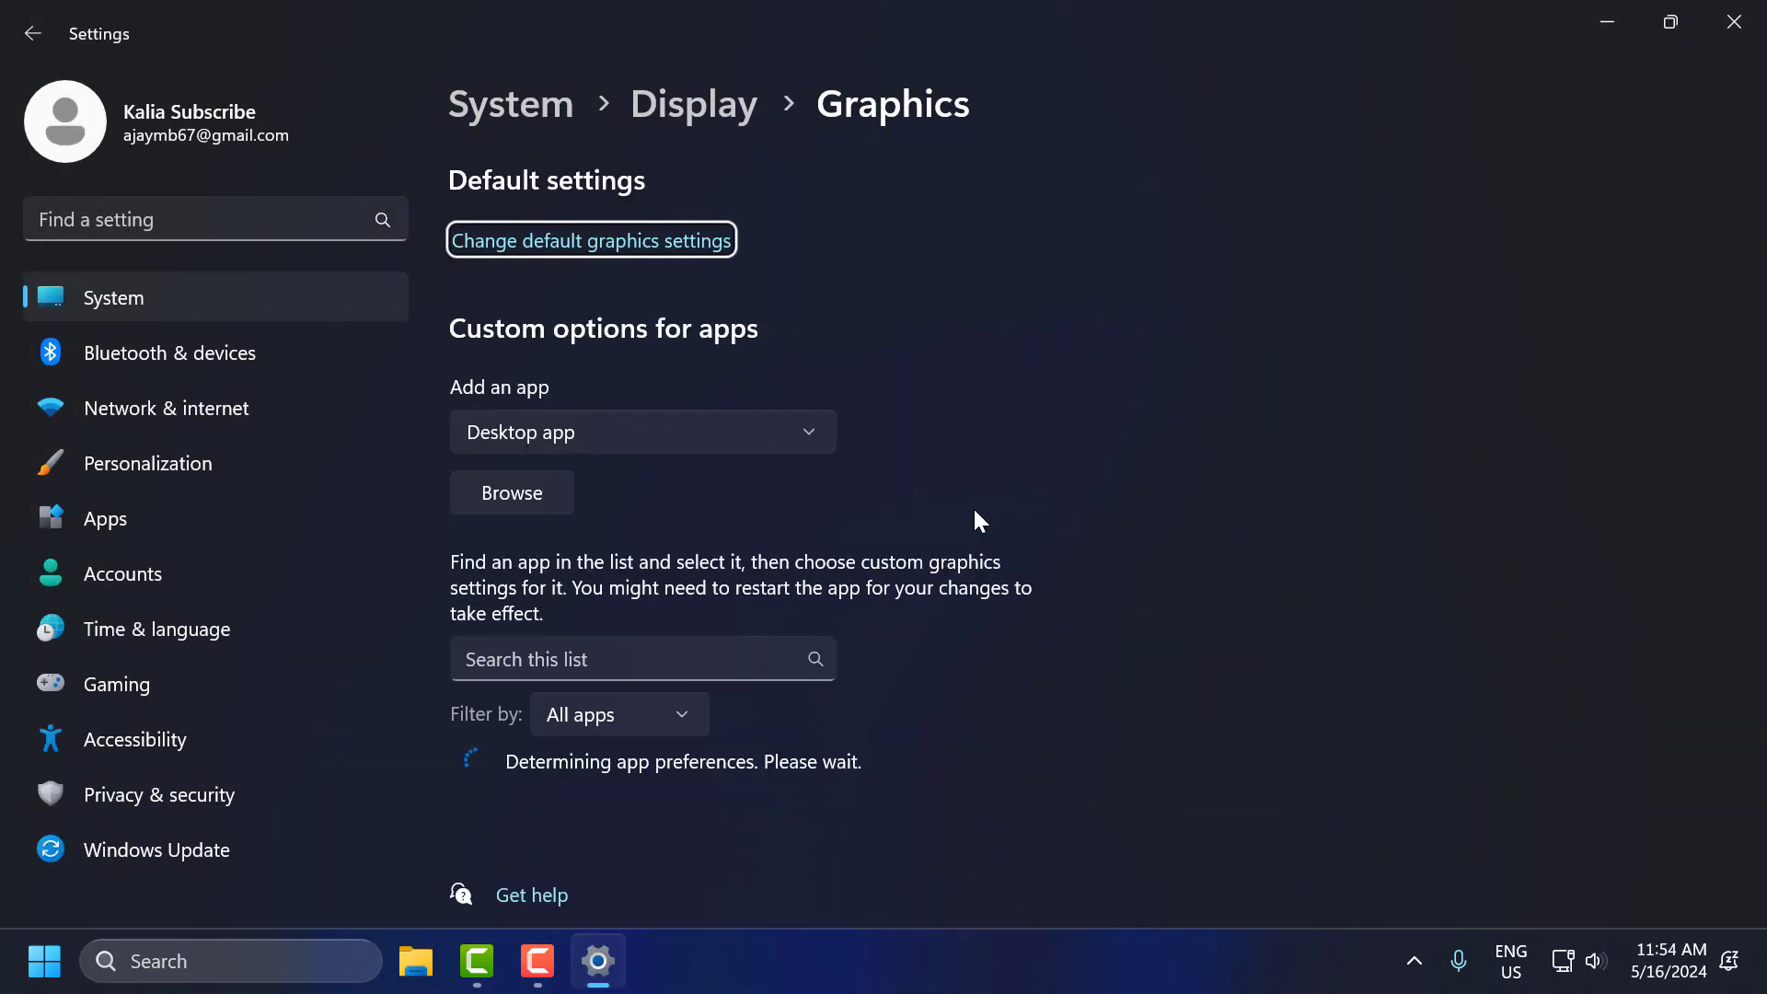
pyautogui.scroll(-2, 736, 525)
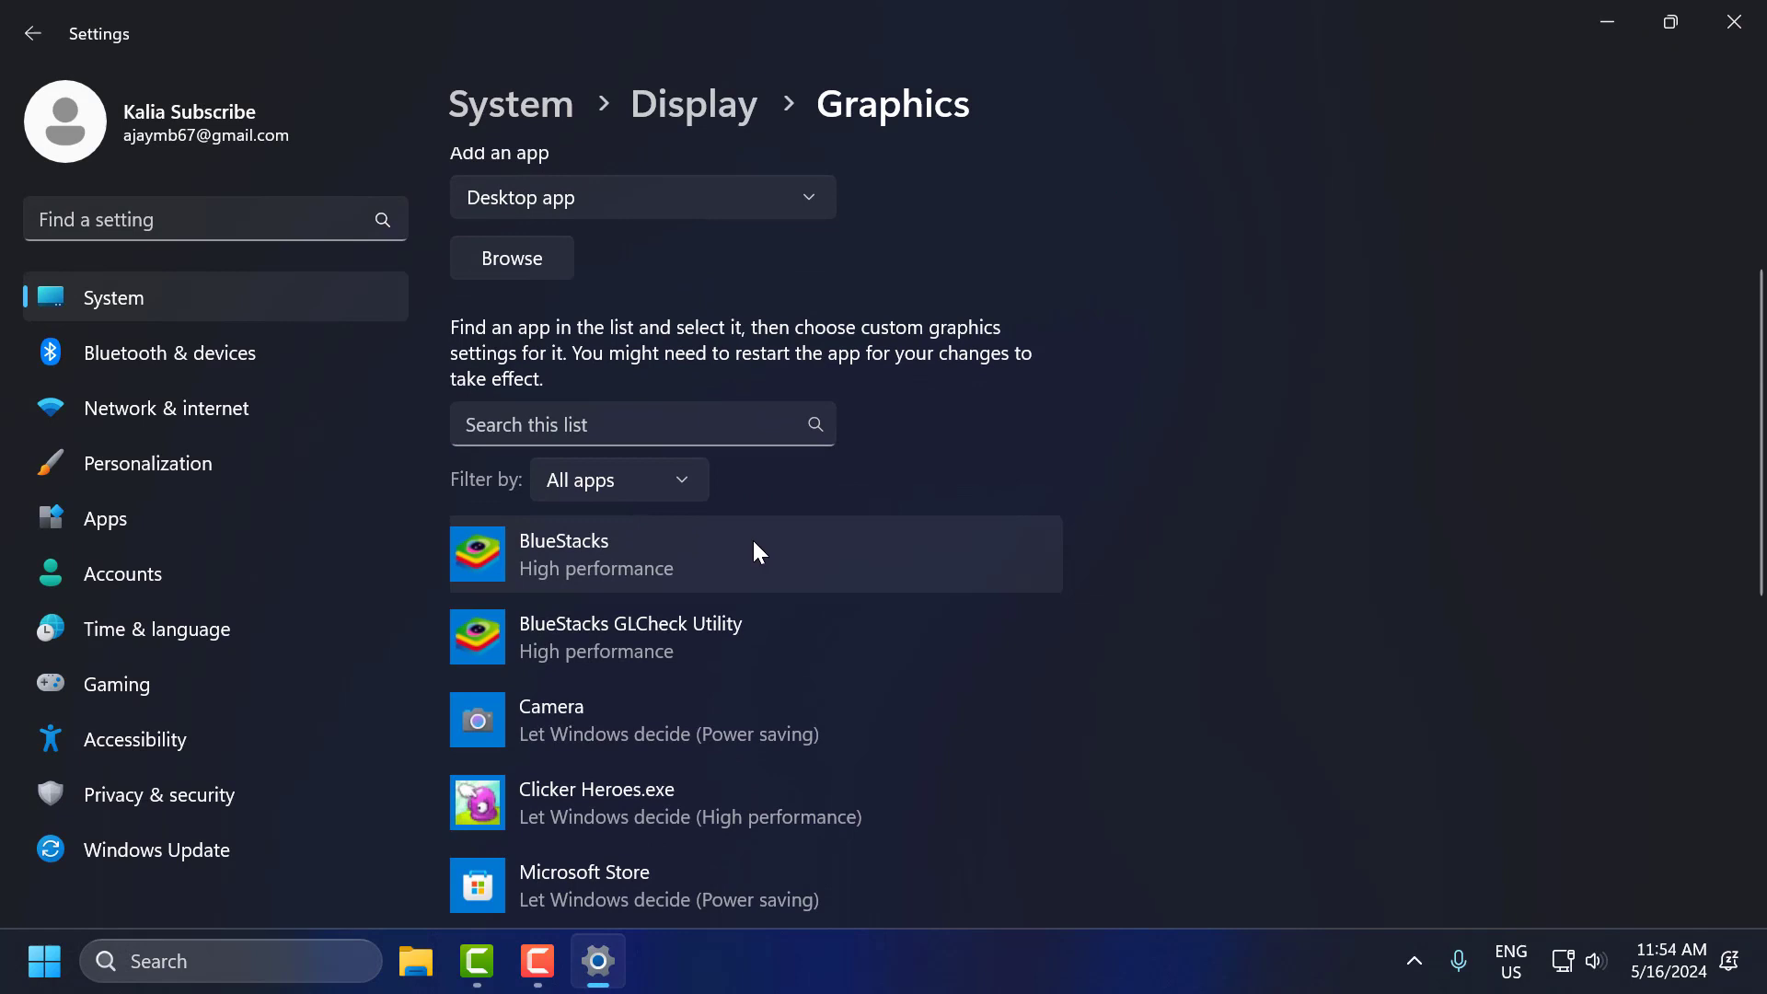
pyautogui.click(567, 622)
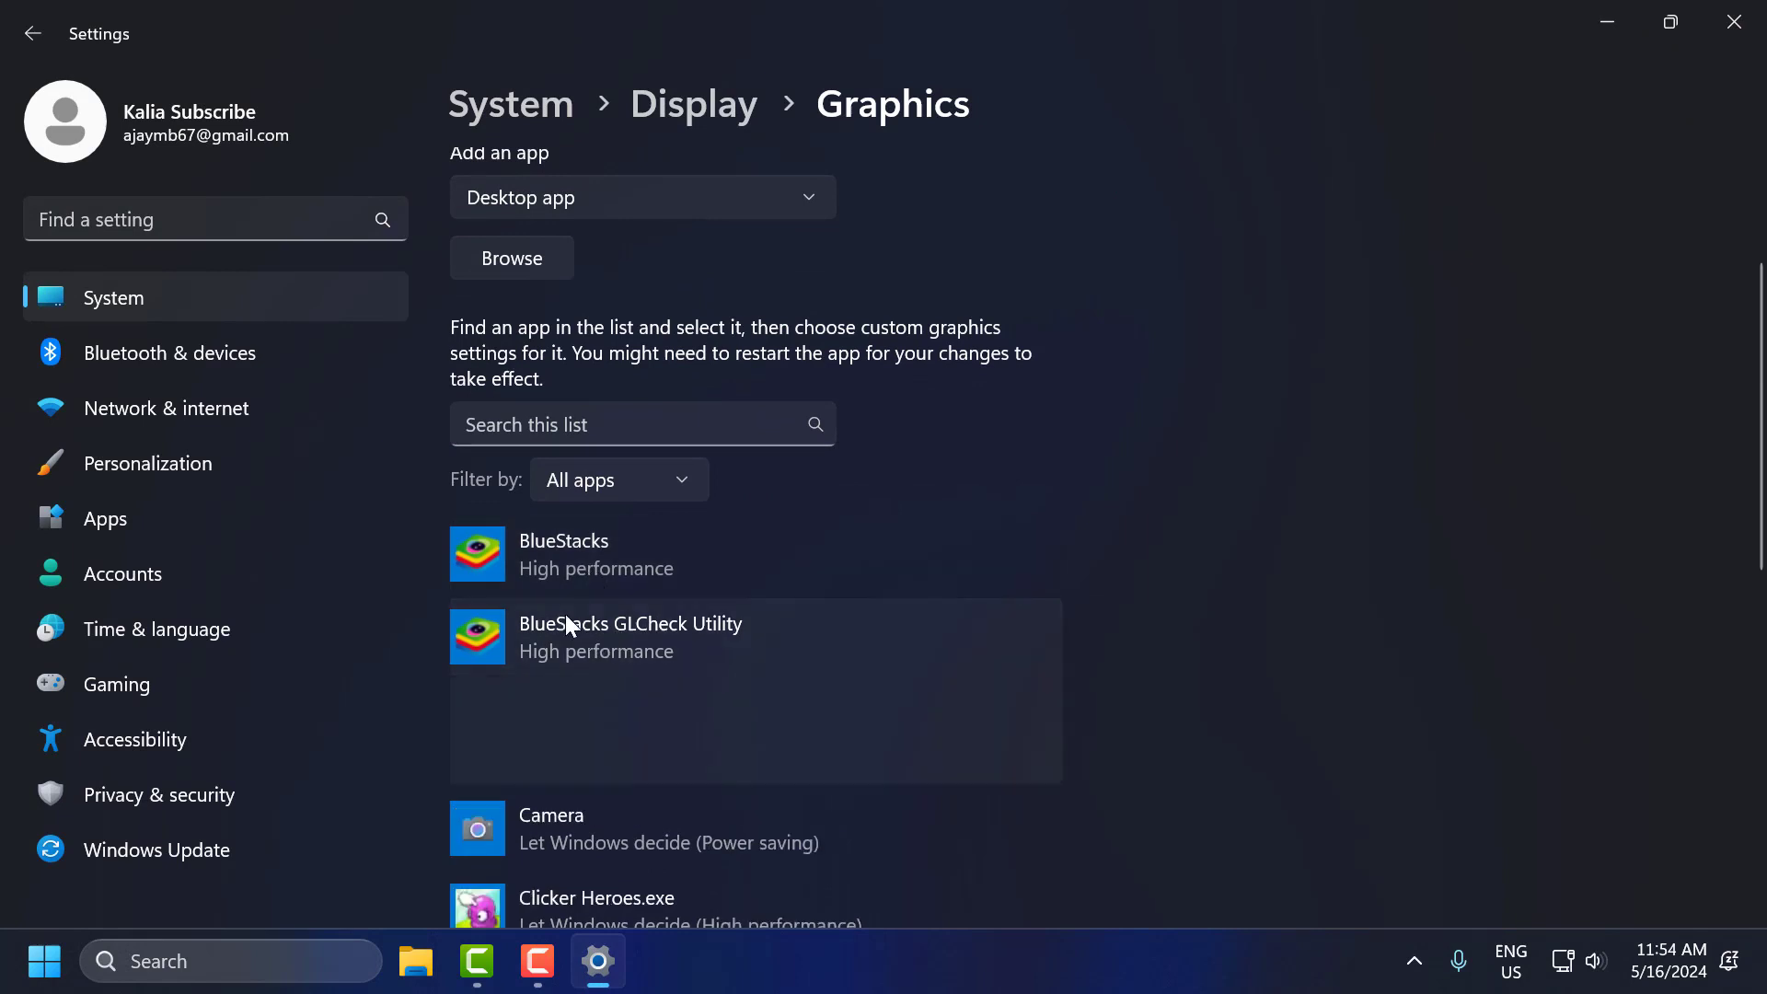
pyautogui.click(609, 565)
pyautogui.scroll(2, 690, 589)
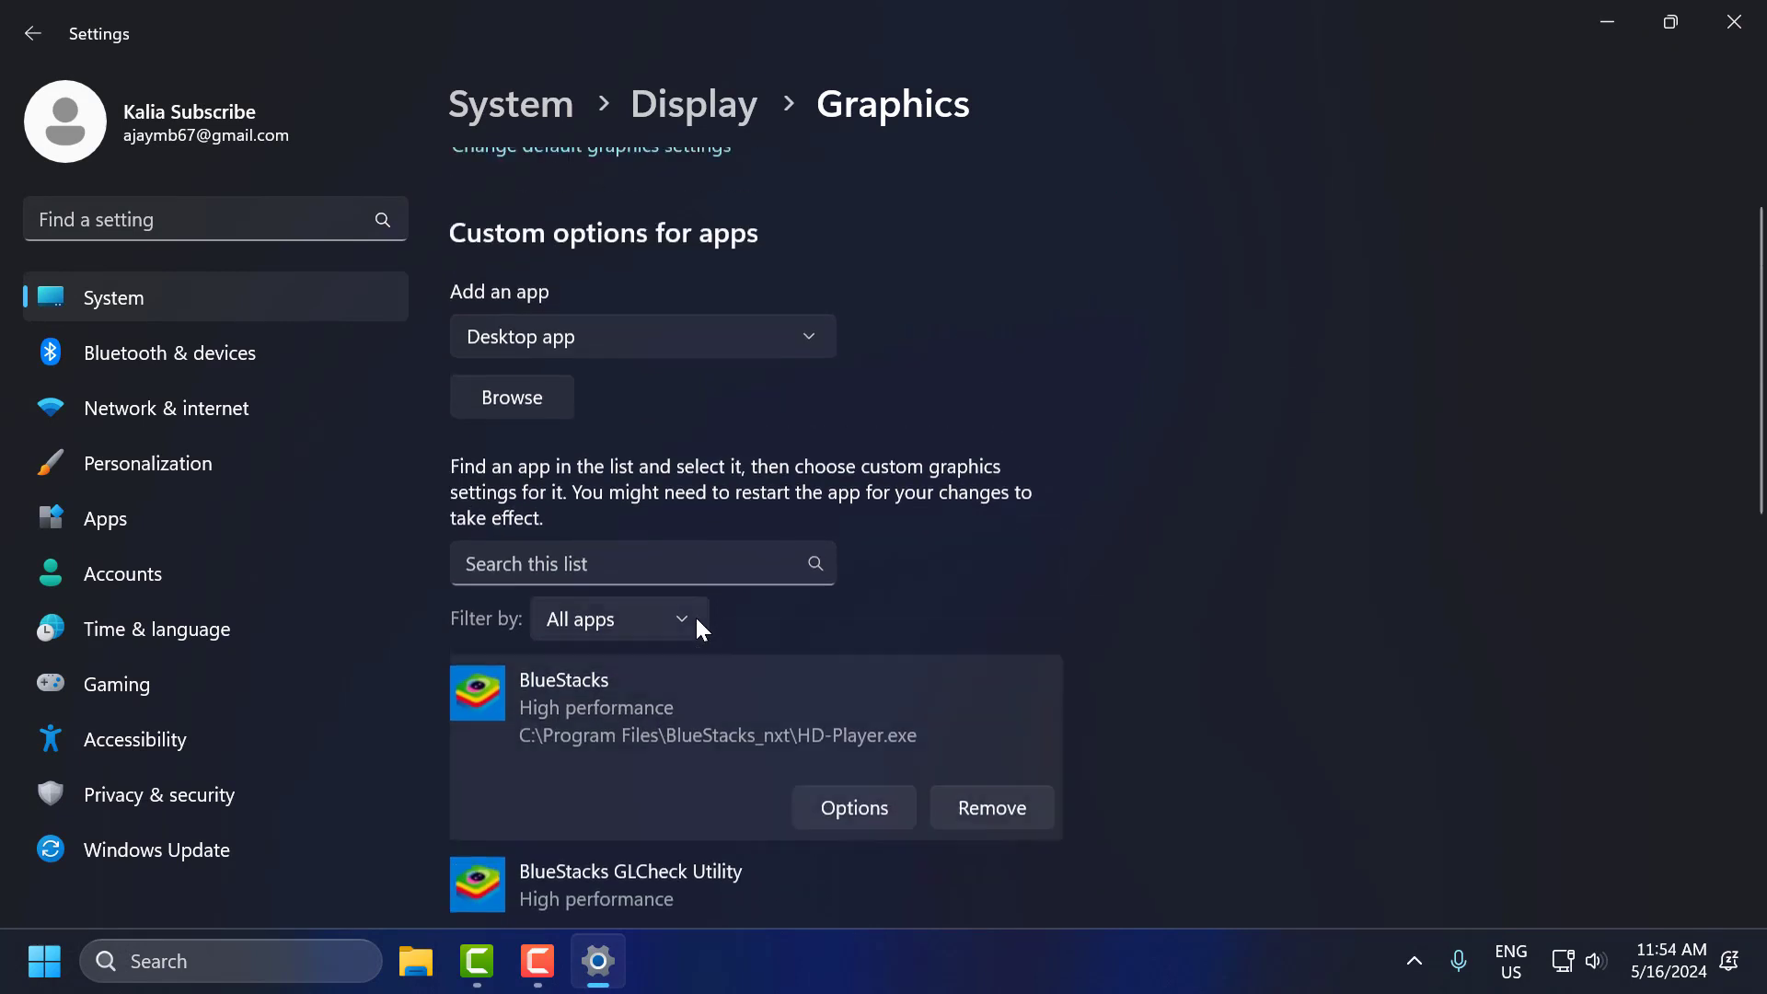
# Try to add HD-Player.exe from C:\Program Files\BlueStacks_nxt as a desktop app with custom graphics options
pyautogui.click(484, 492)
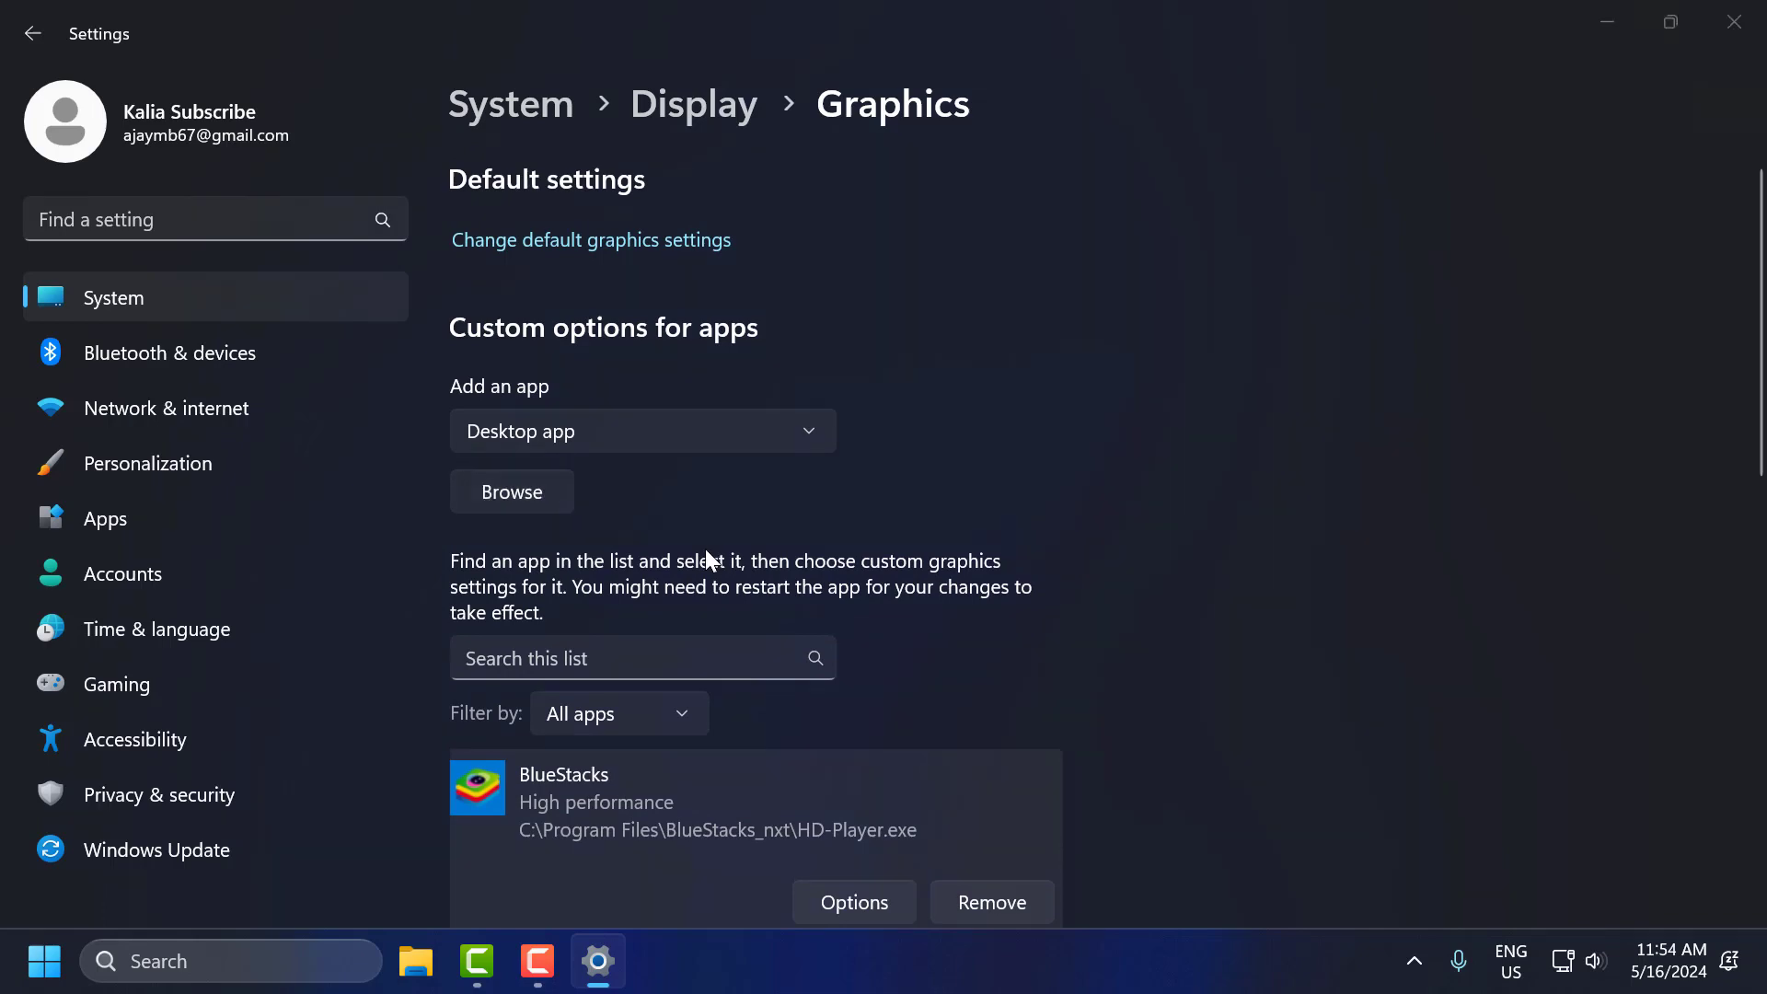
pyautogui.scroll(-3, 126, 540)
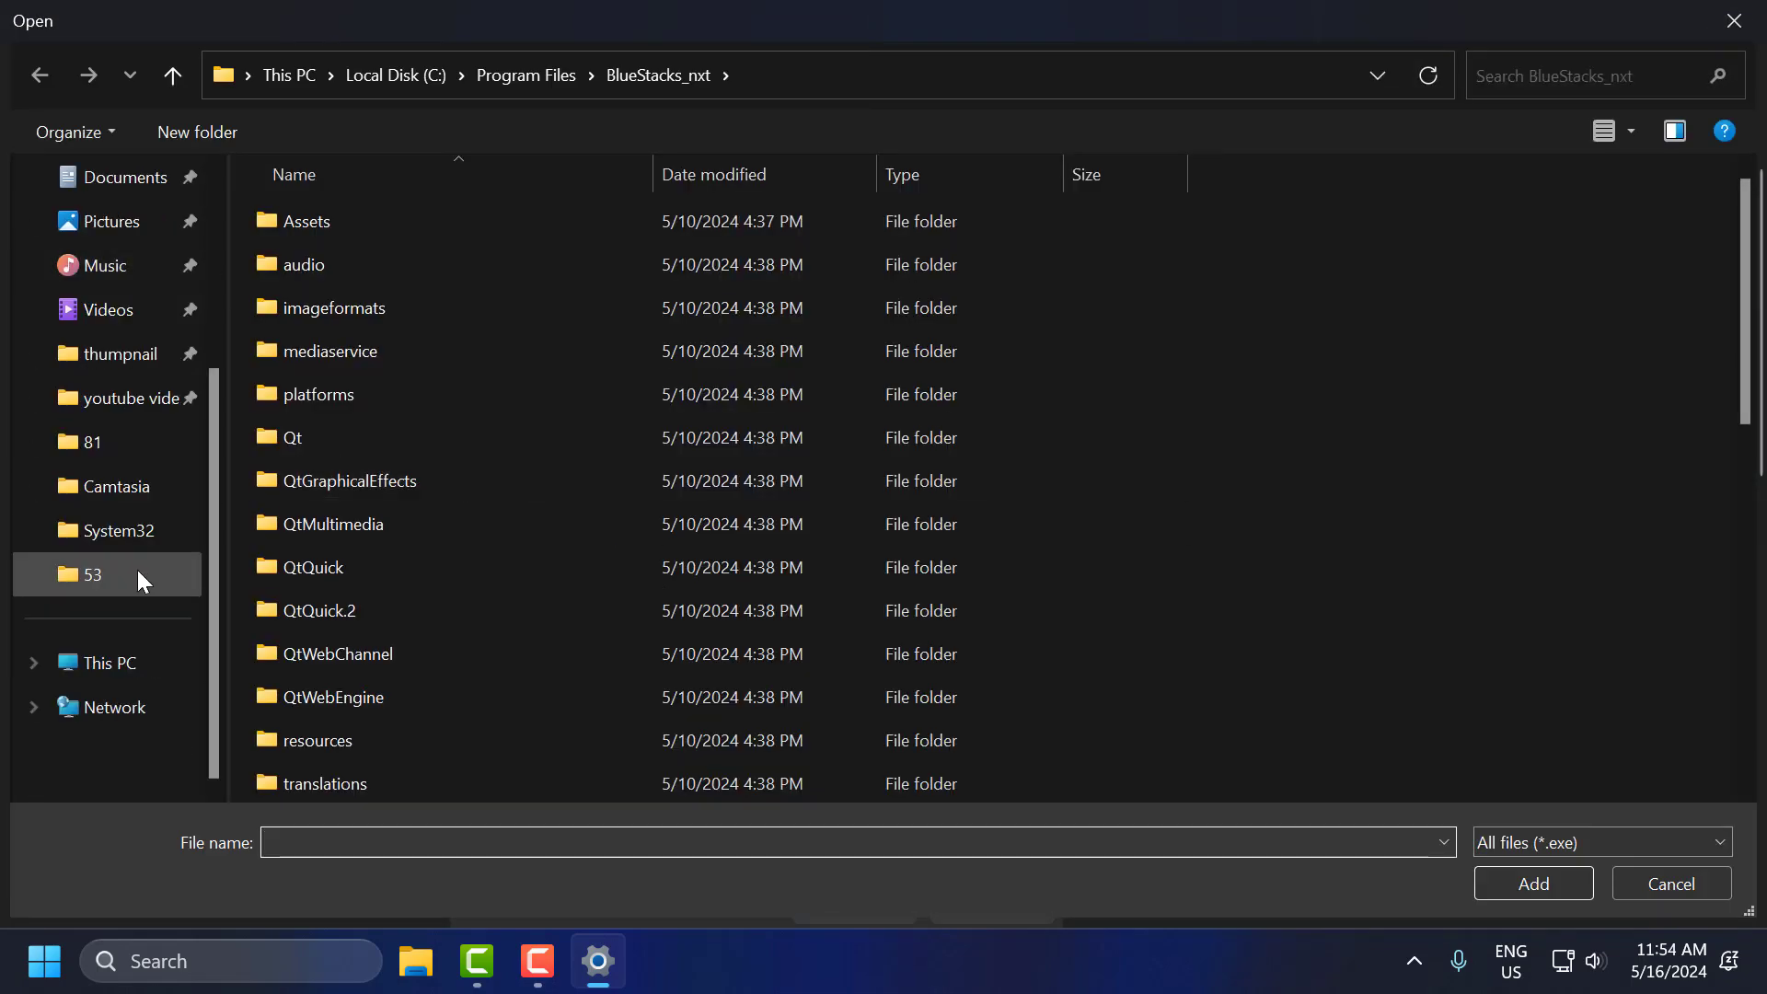
pyautogui.click(109, 663)
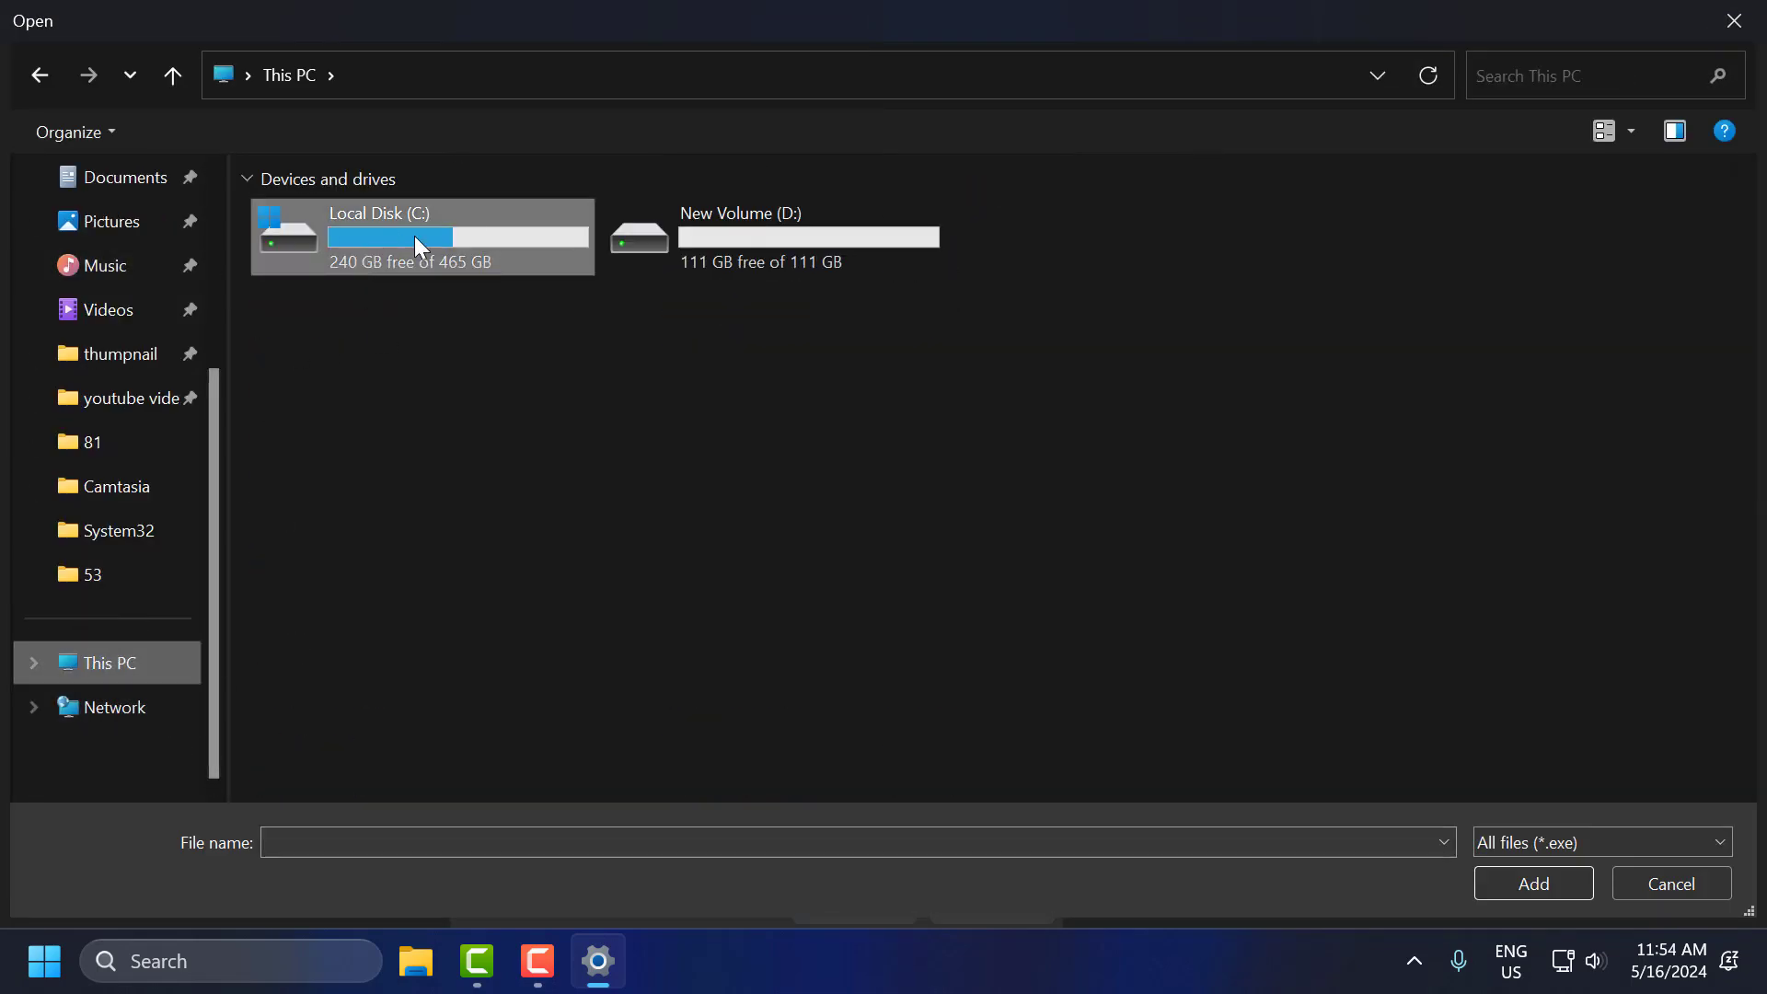
pyautogui.doubleClick(352, 254)
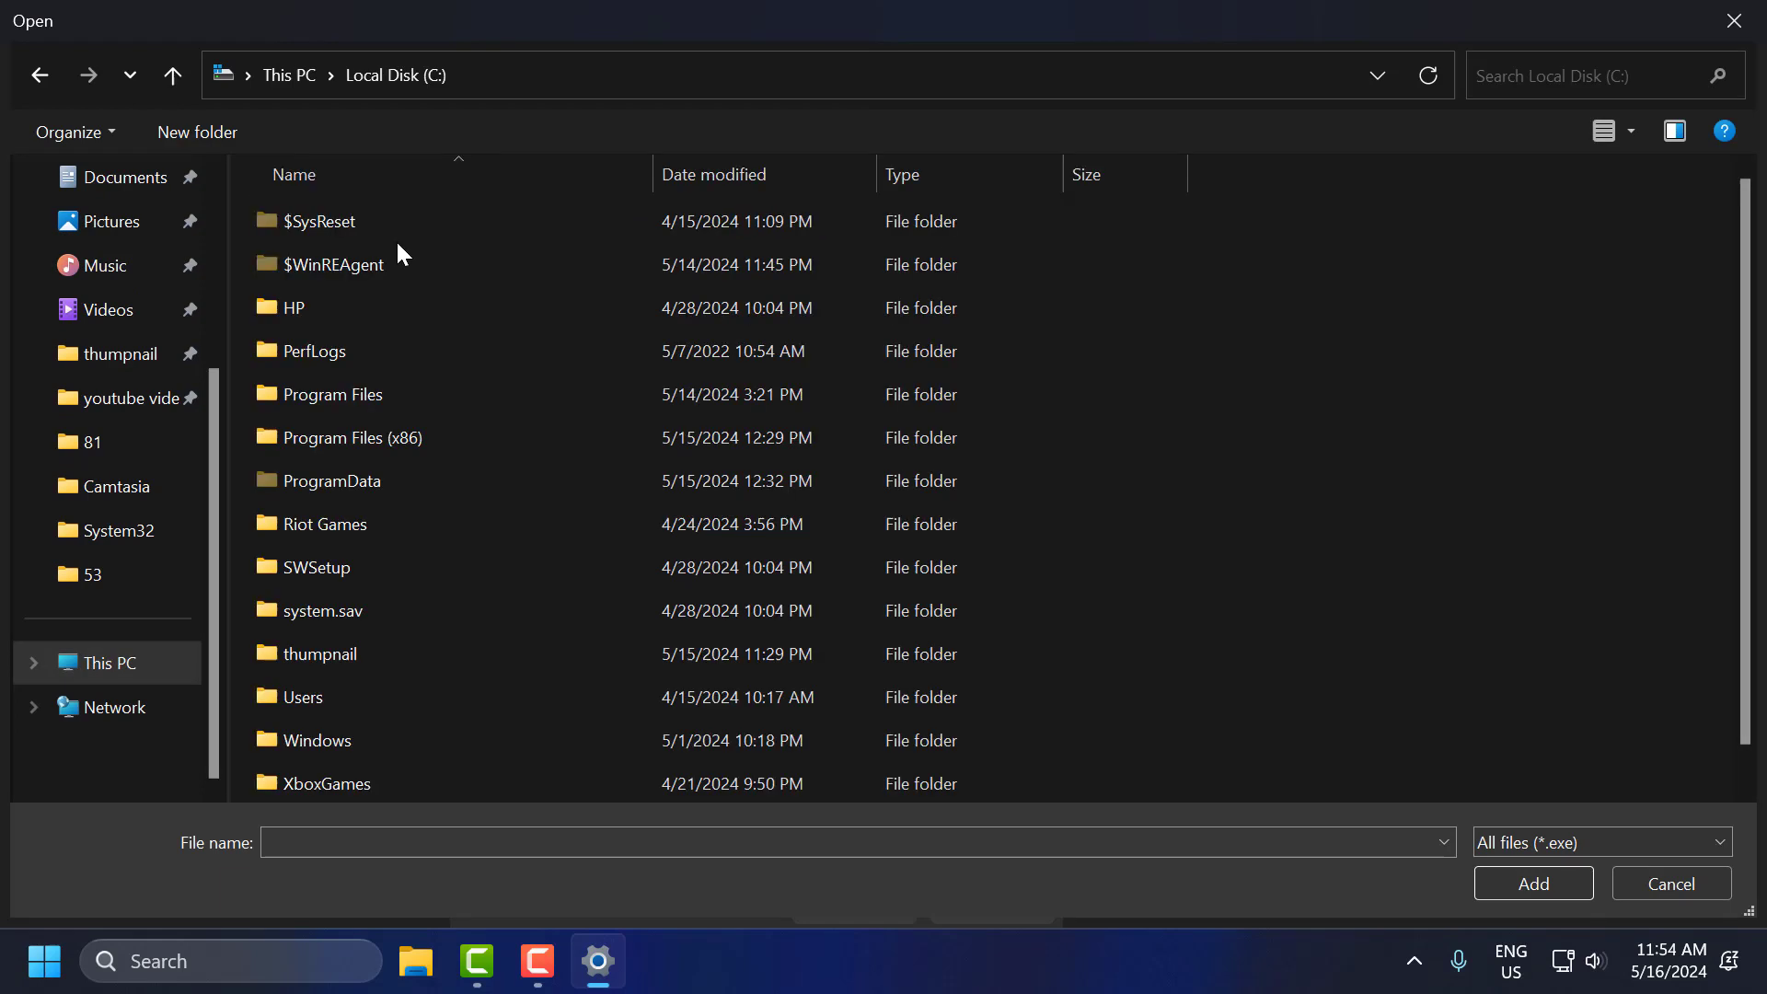
pyautogui.doubleClick(361, 403)
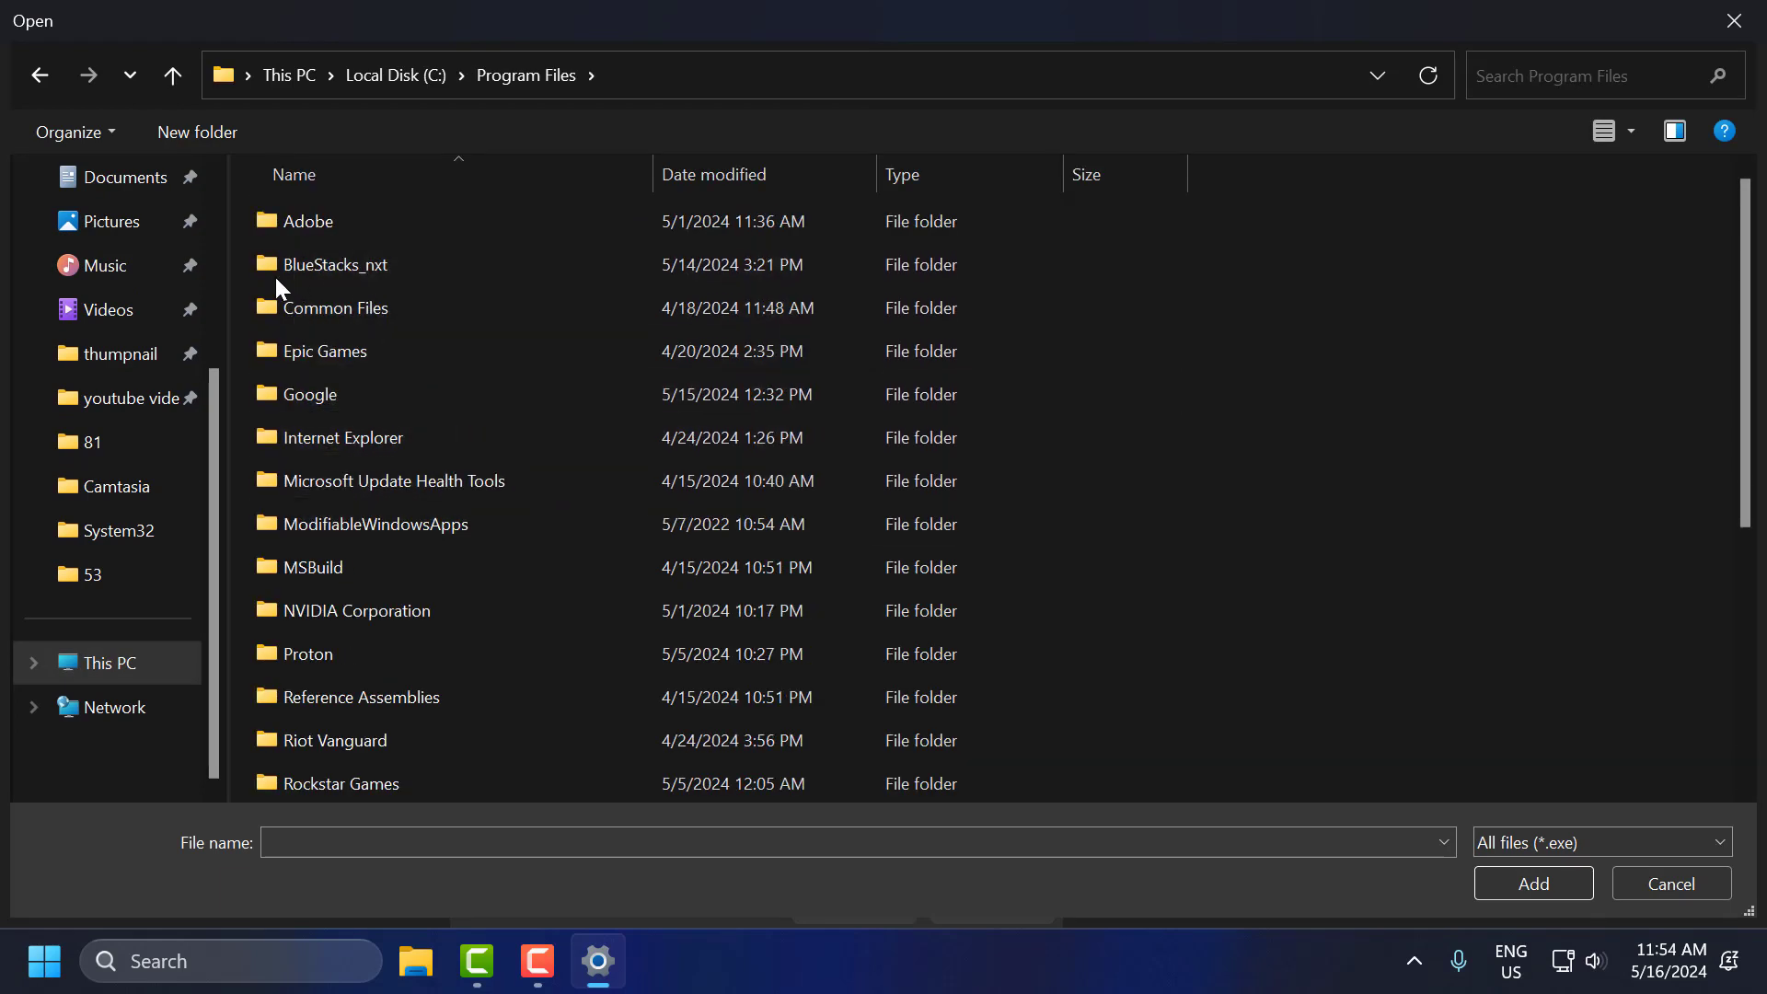
pyautogui.doubleClick(340, 271)
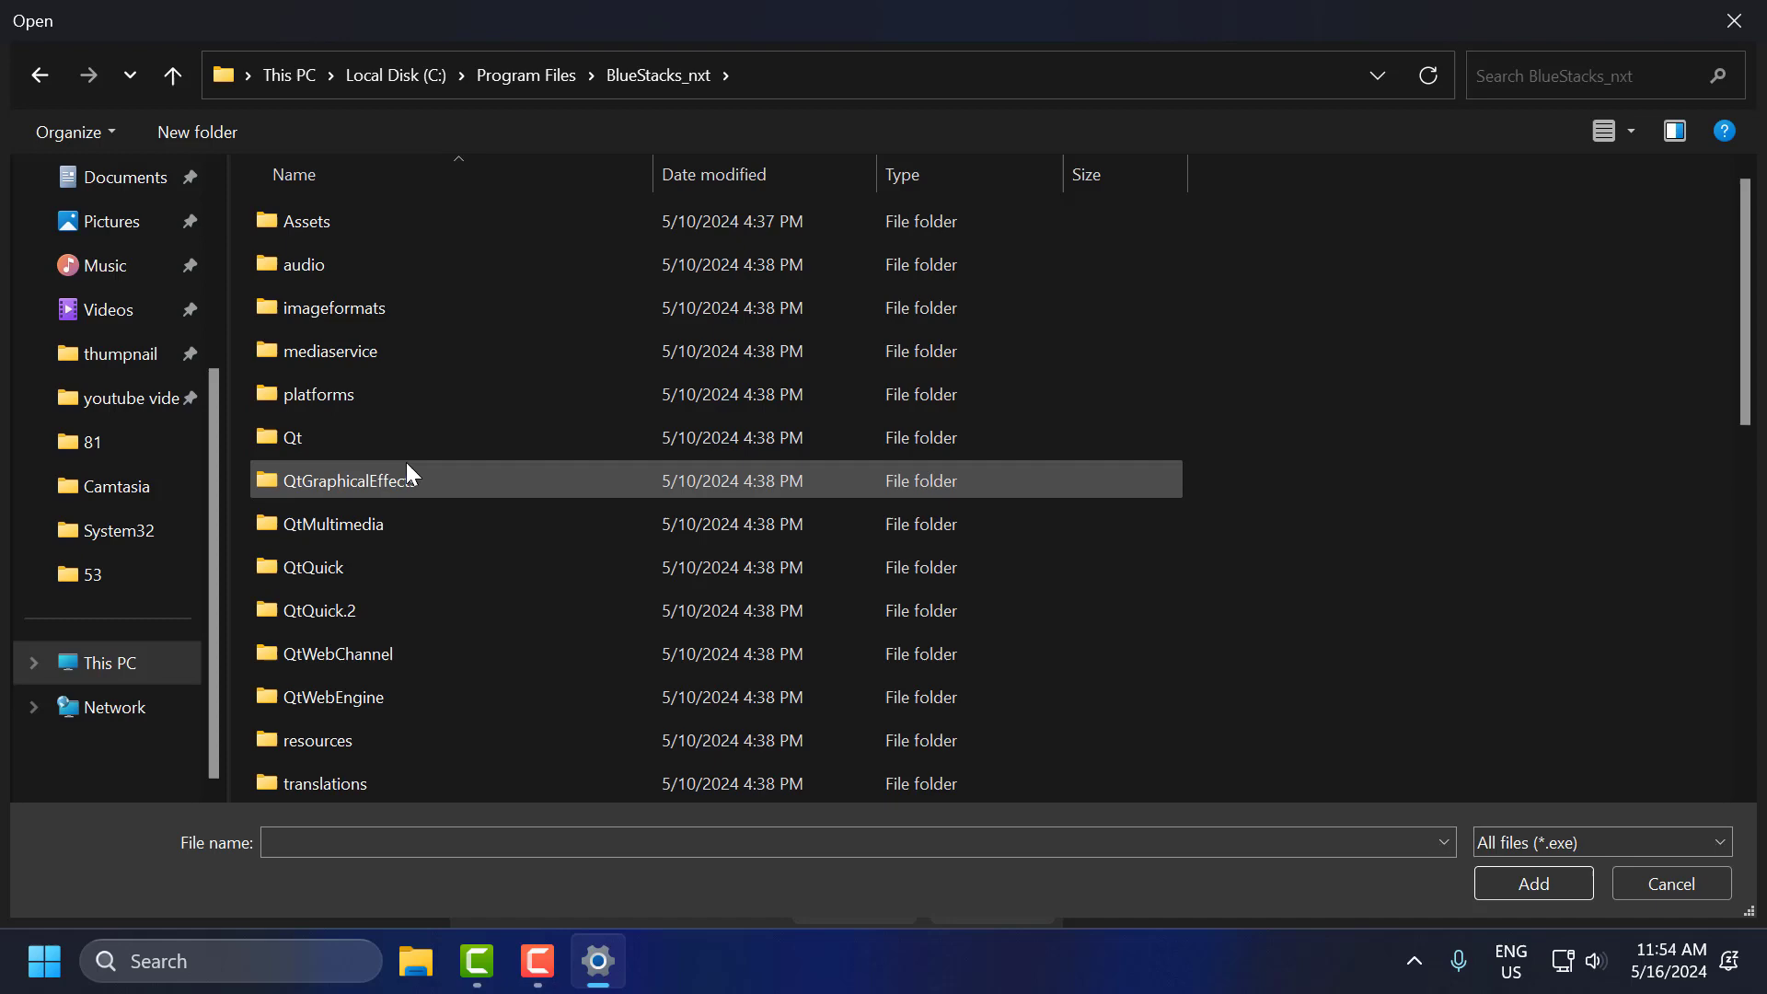
pyautogui.scroll(-7, 409, 474)
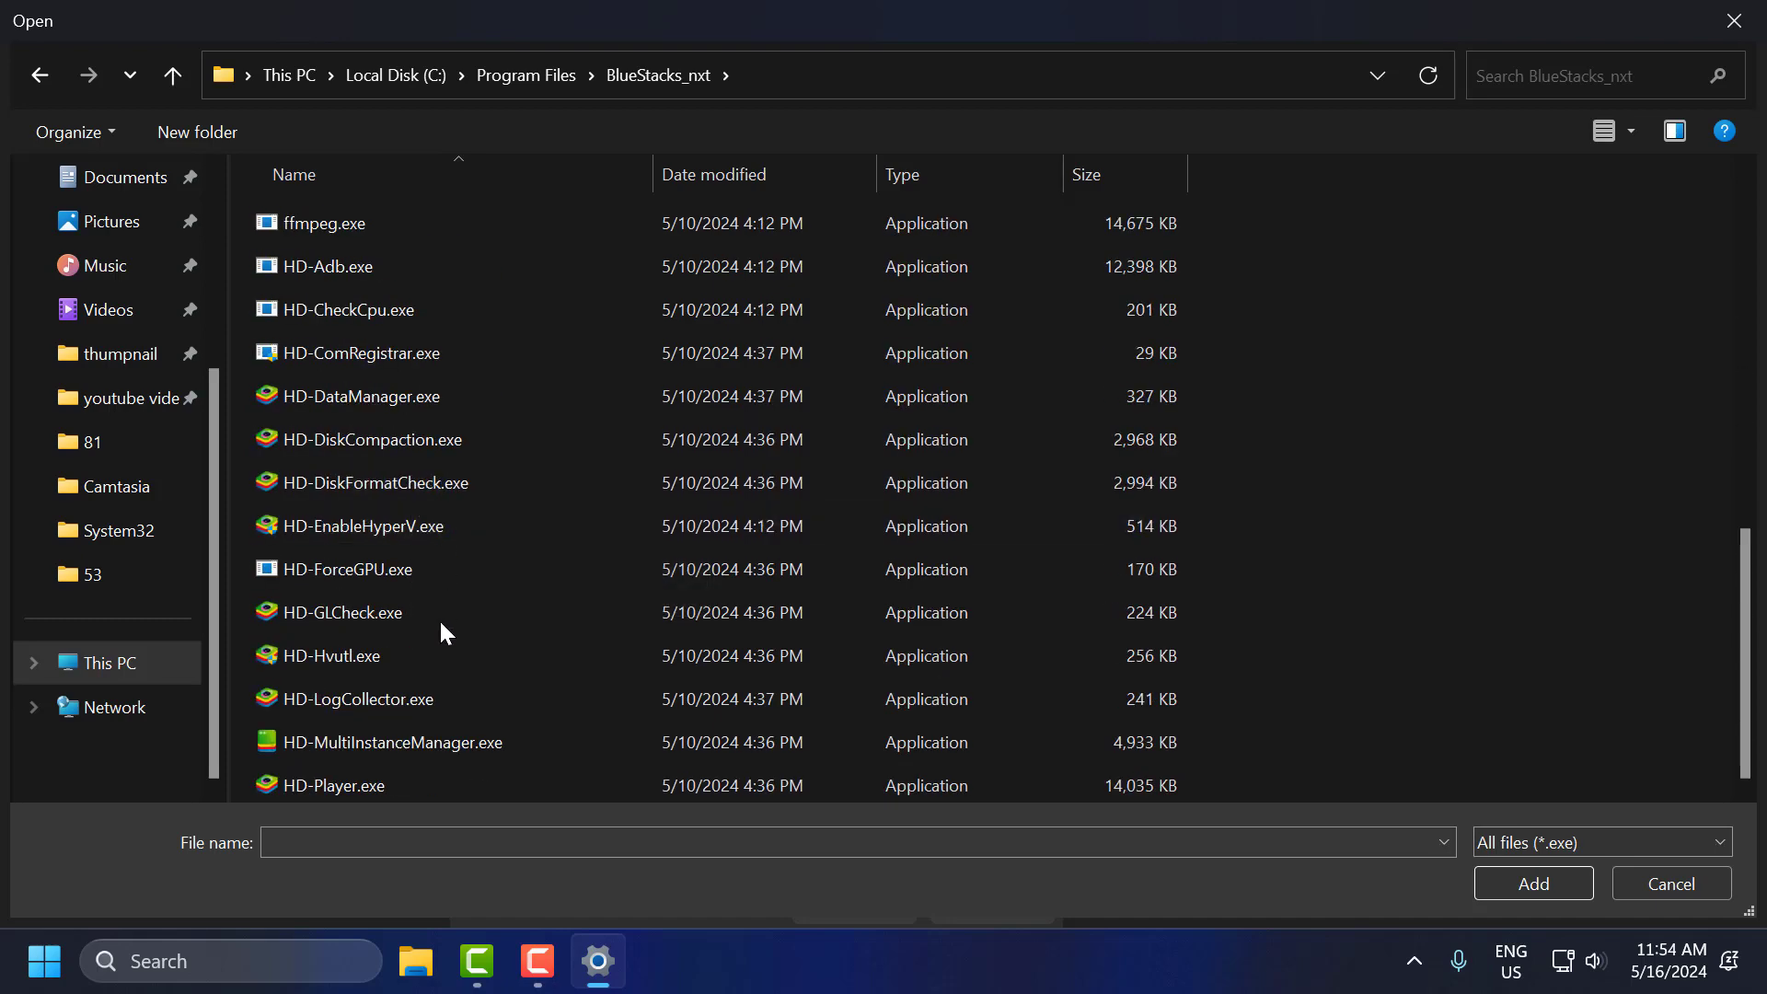
pyautogui.click(420, 785)
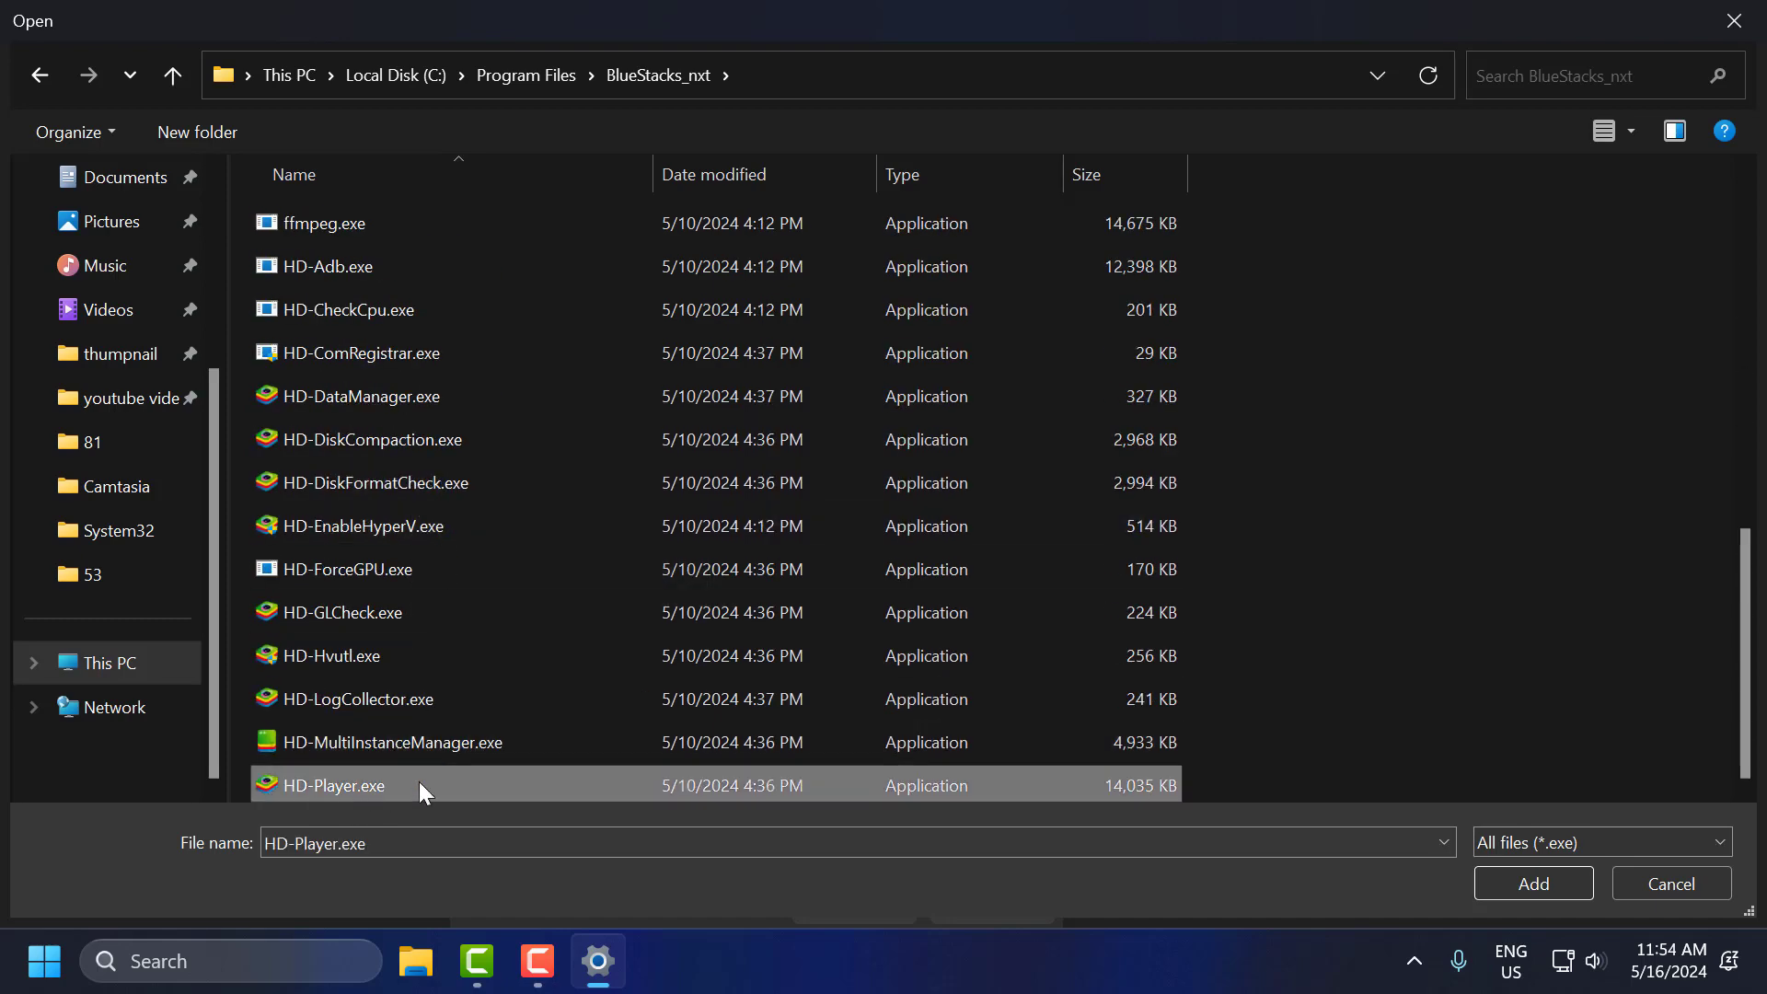
pyautogui.click(1491, 877)
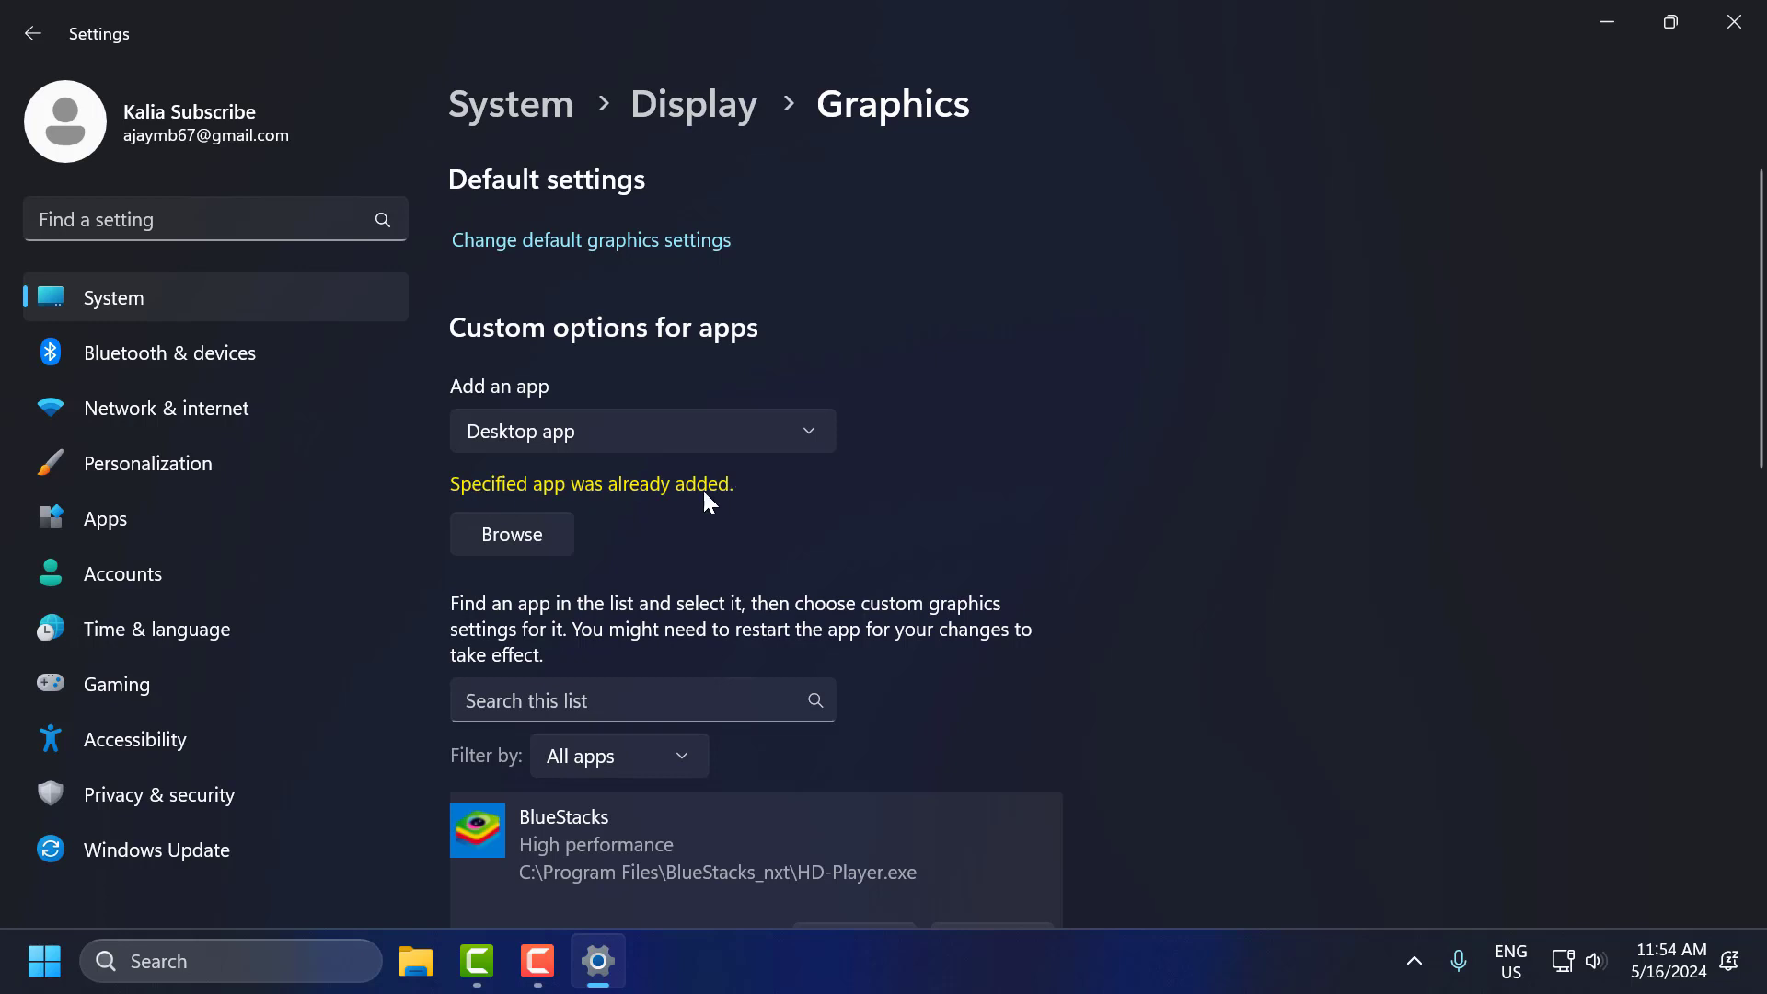
# Save the BlueStacks entry's graphics preference as High performance and close the Windows Settings
pyautogui.scroll(-5, 728, 553)
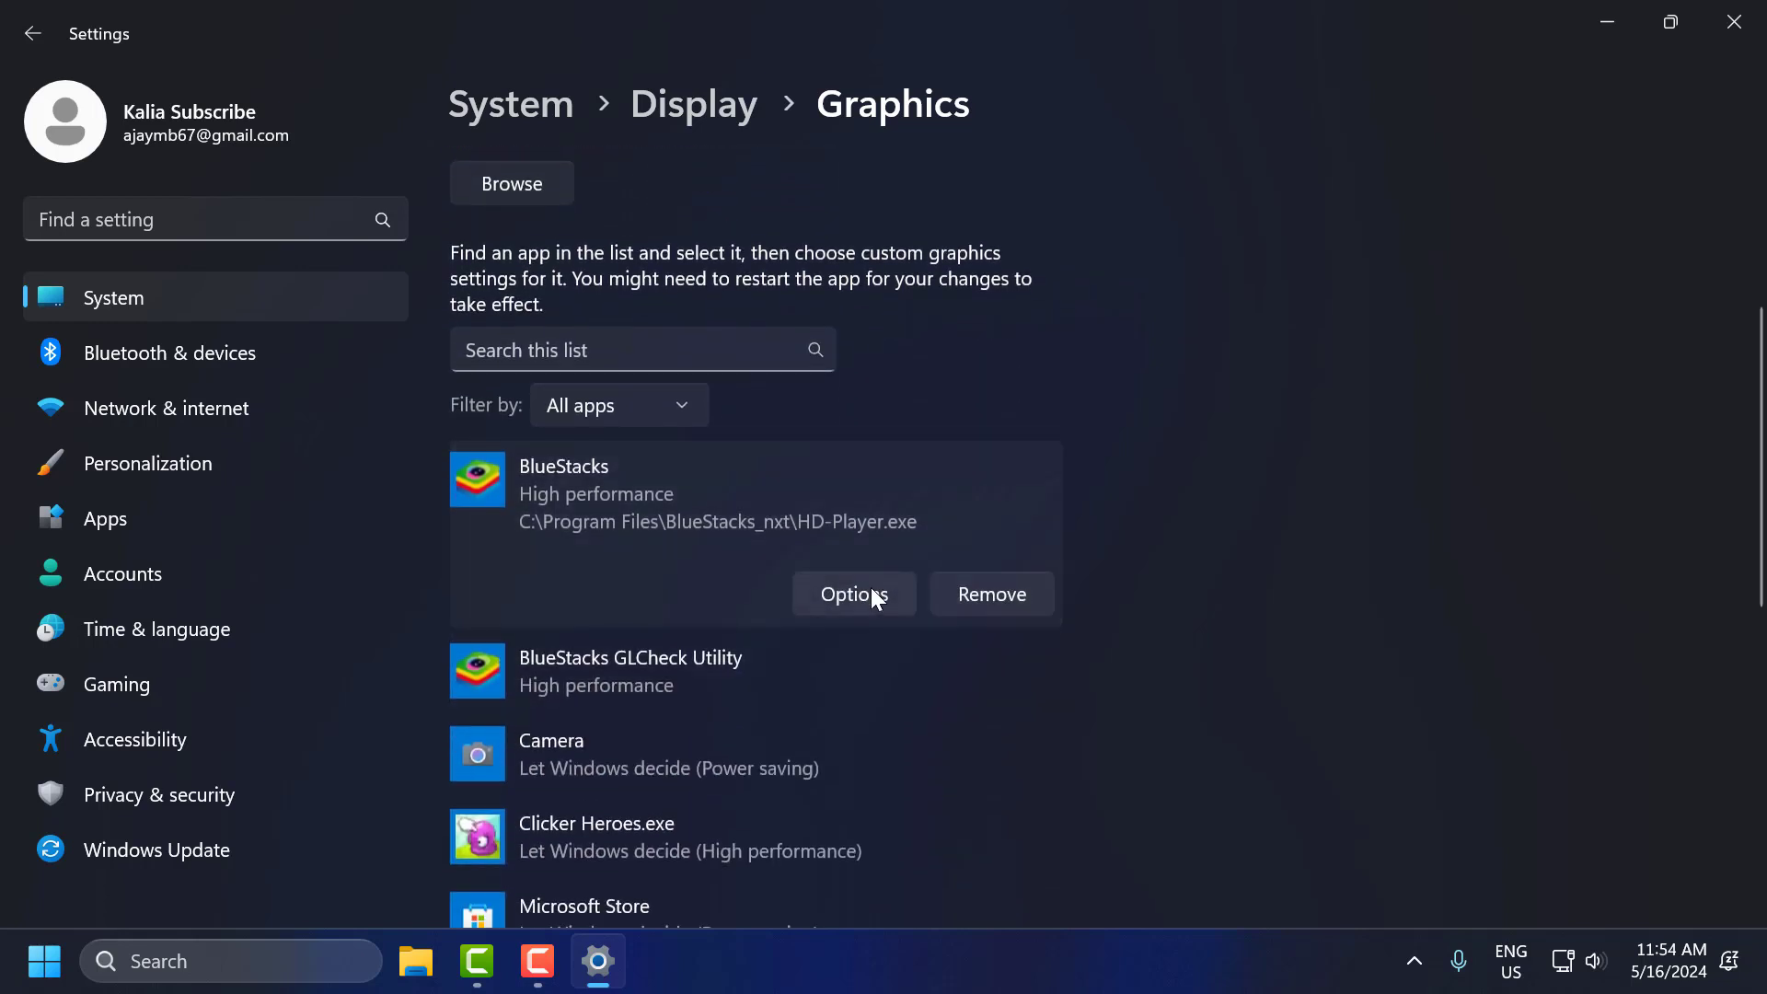
pyautogui.click(865, 594)
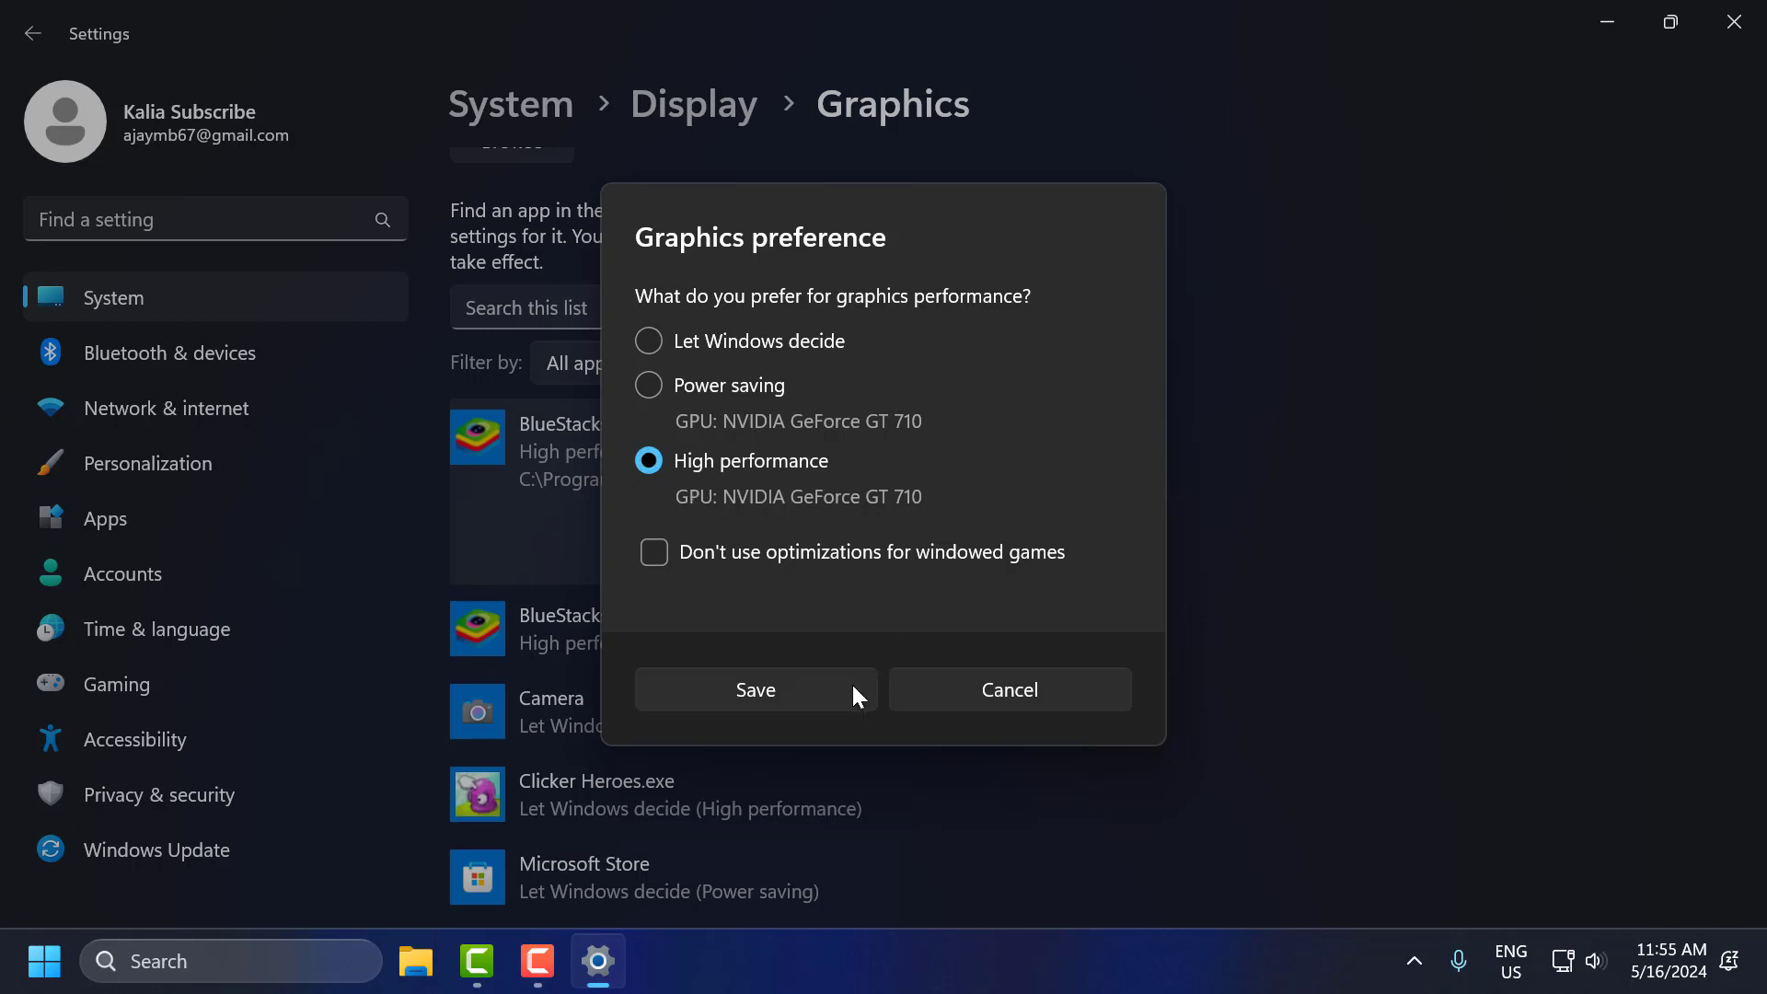
pyautogui.click(808, 693)
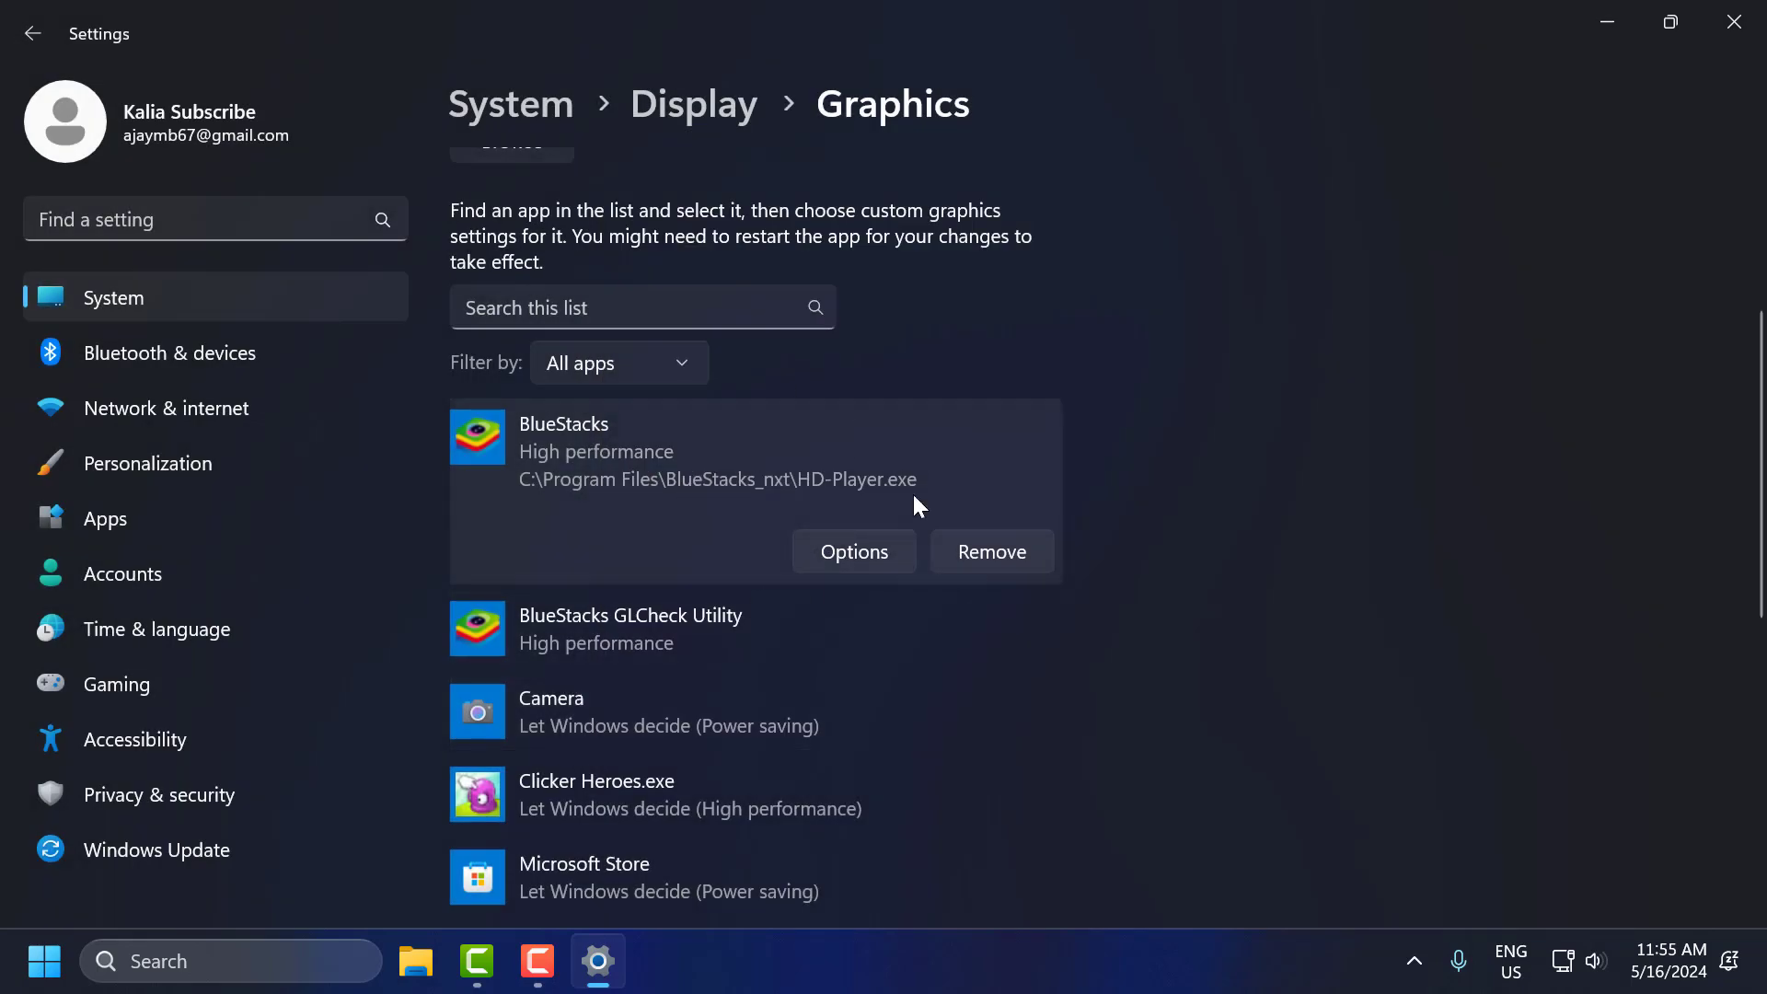
pyautogui.click(1732, 23)
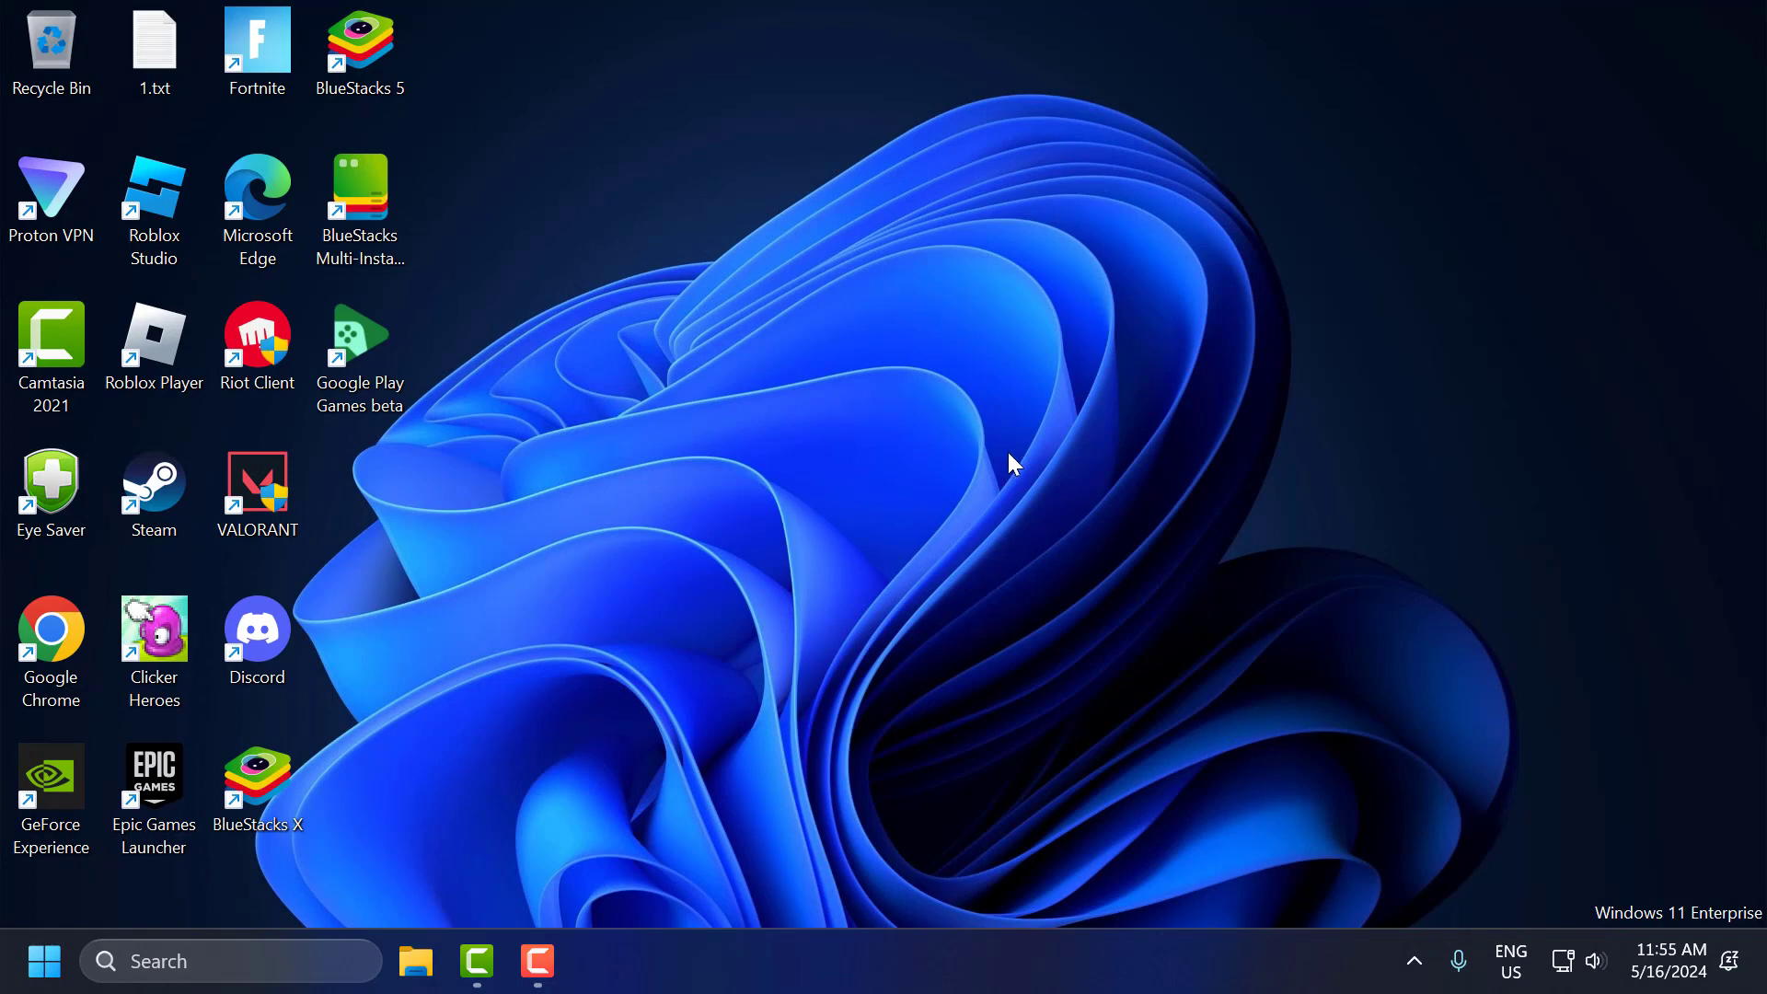
# Open the compatibility properties of the BlueStacks 5 desktop shortcut and keep it set to run as an administrator
pyautogui.rightClick(353, 71)
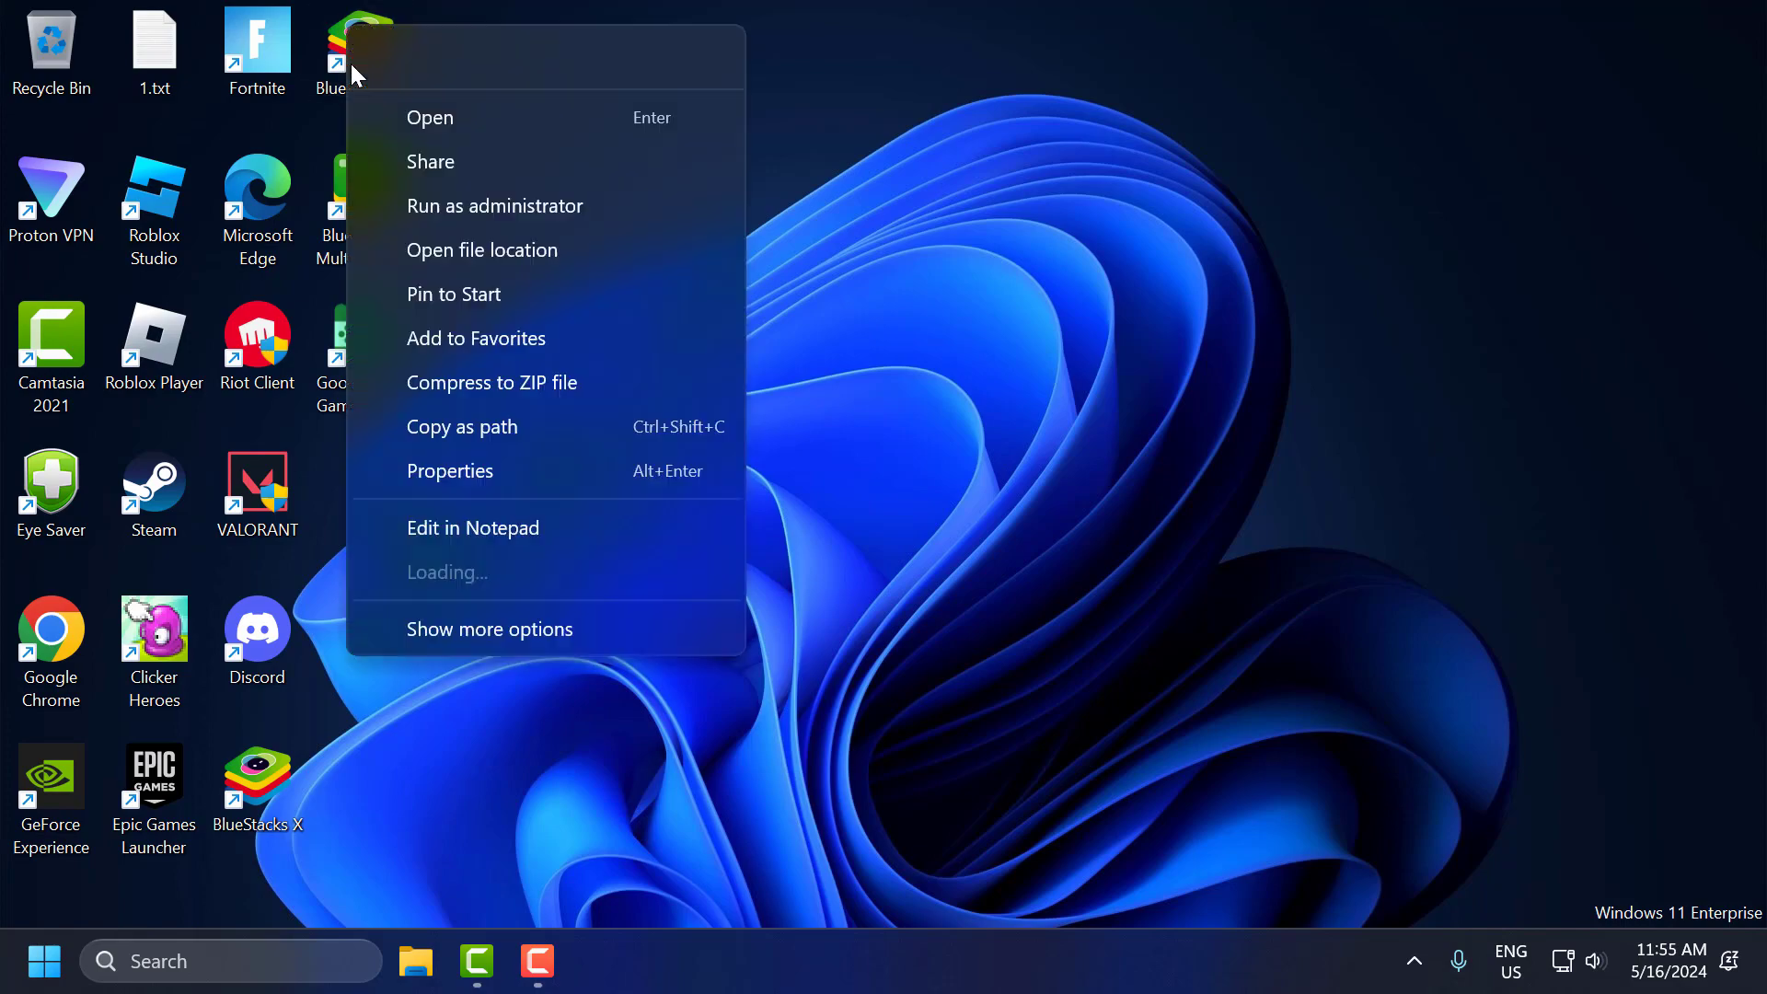
pyautogui.click(479, 474)
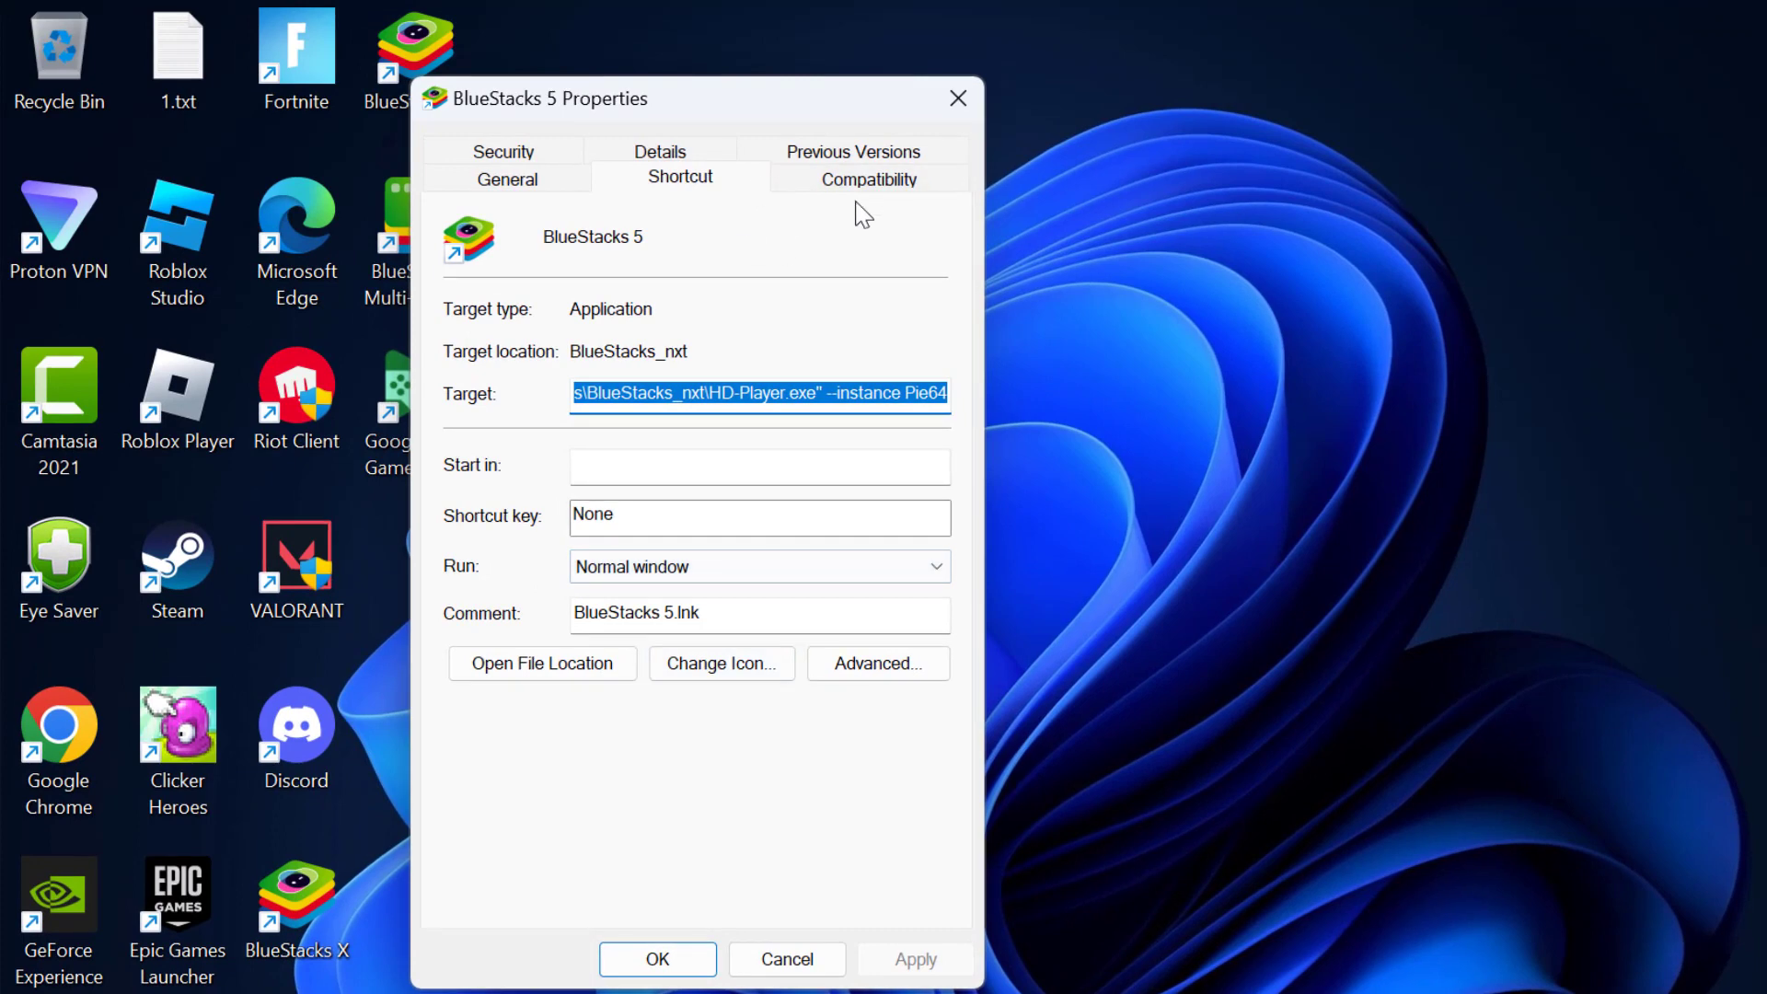
pyautogui.click(860, 189)
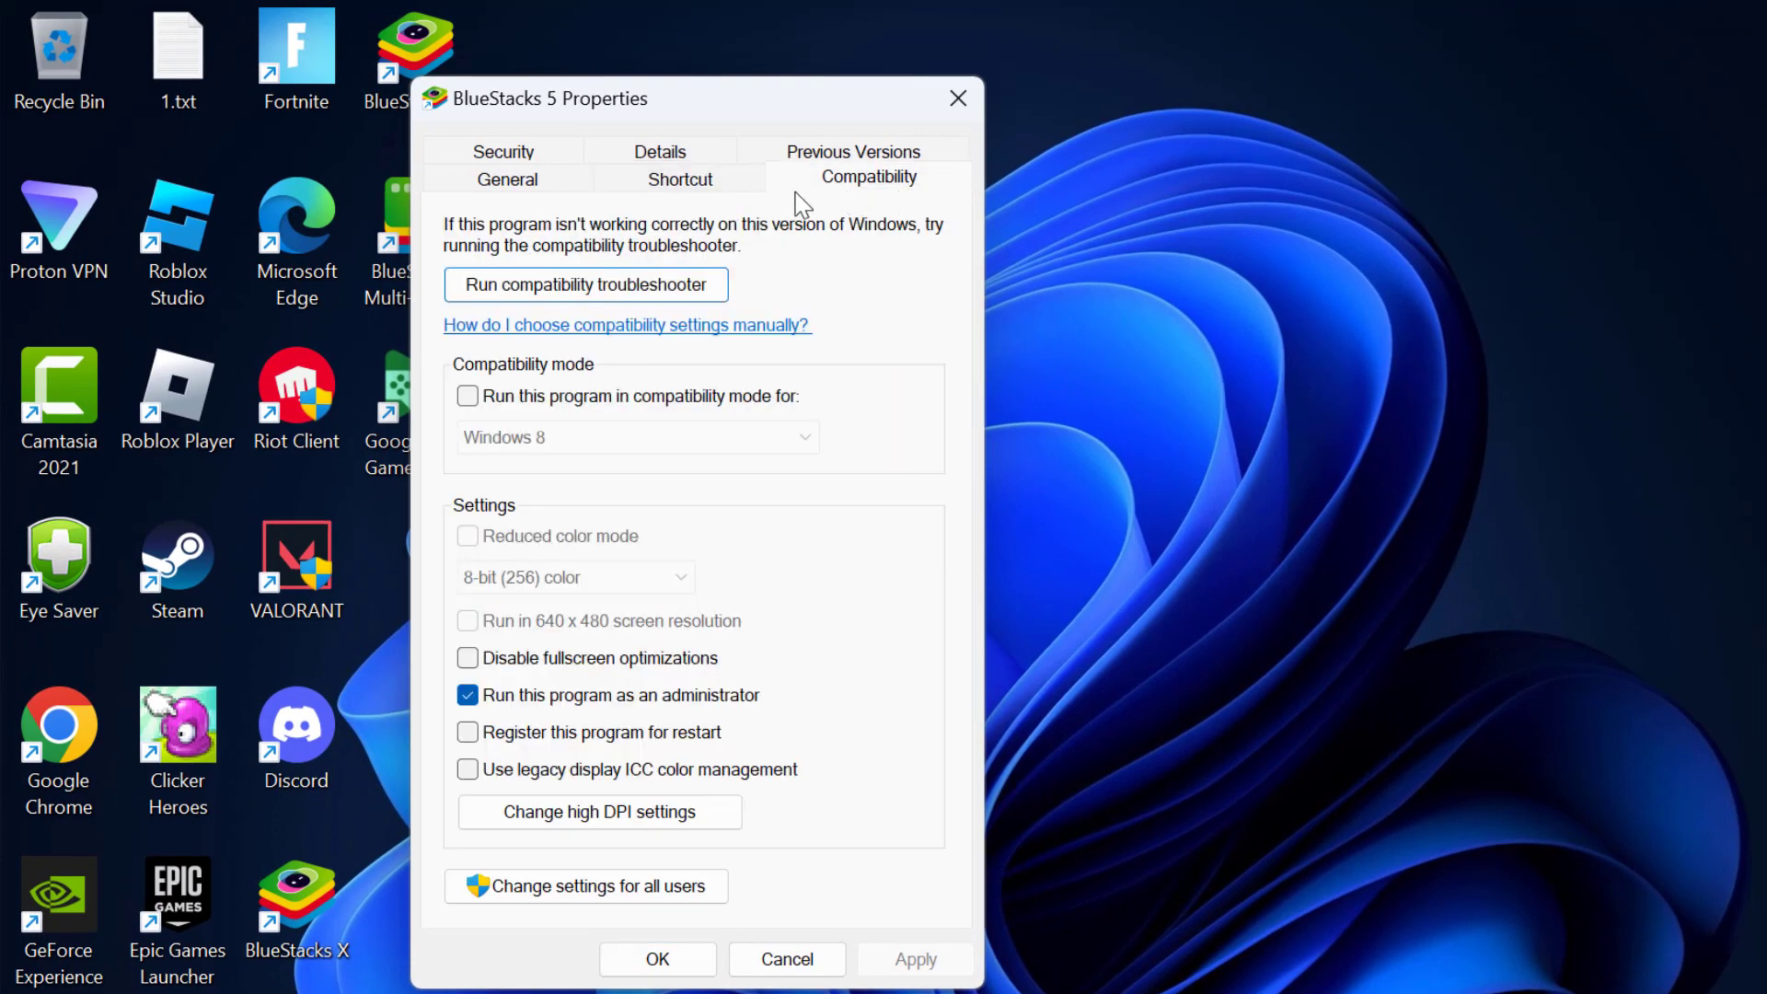
pyautogui.click(468, 699)
pyautogui.click(468, 699)
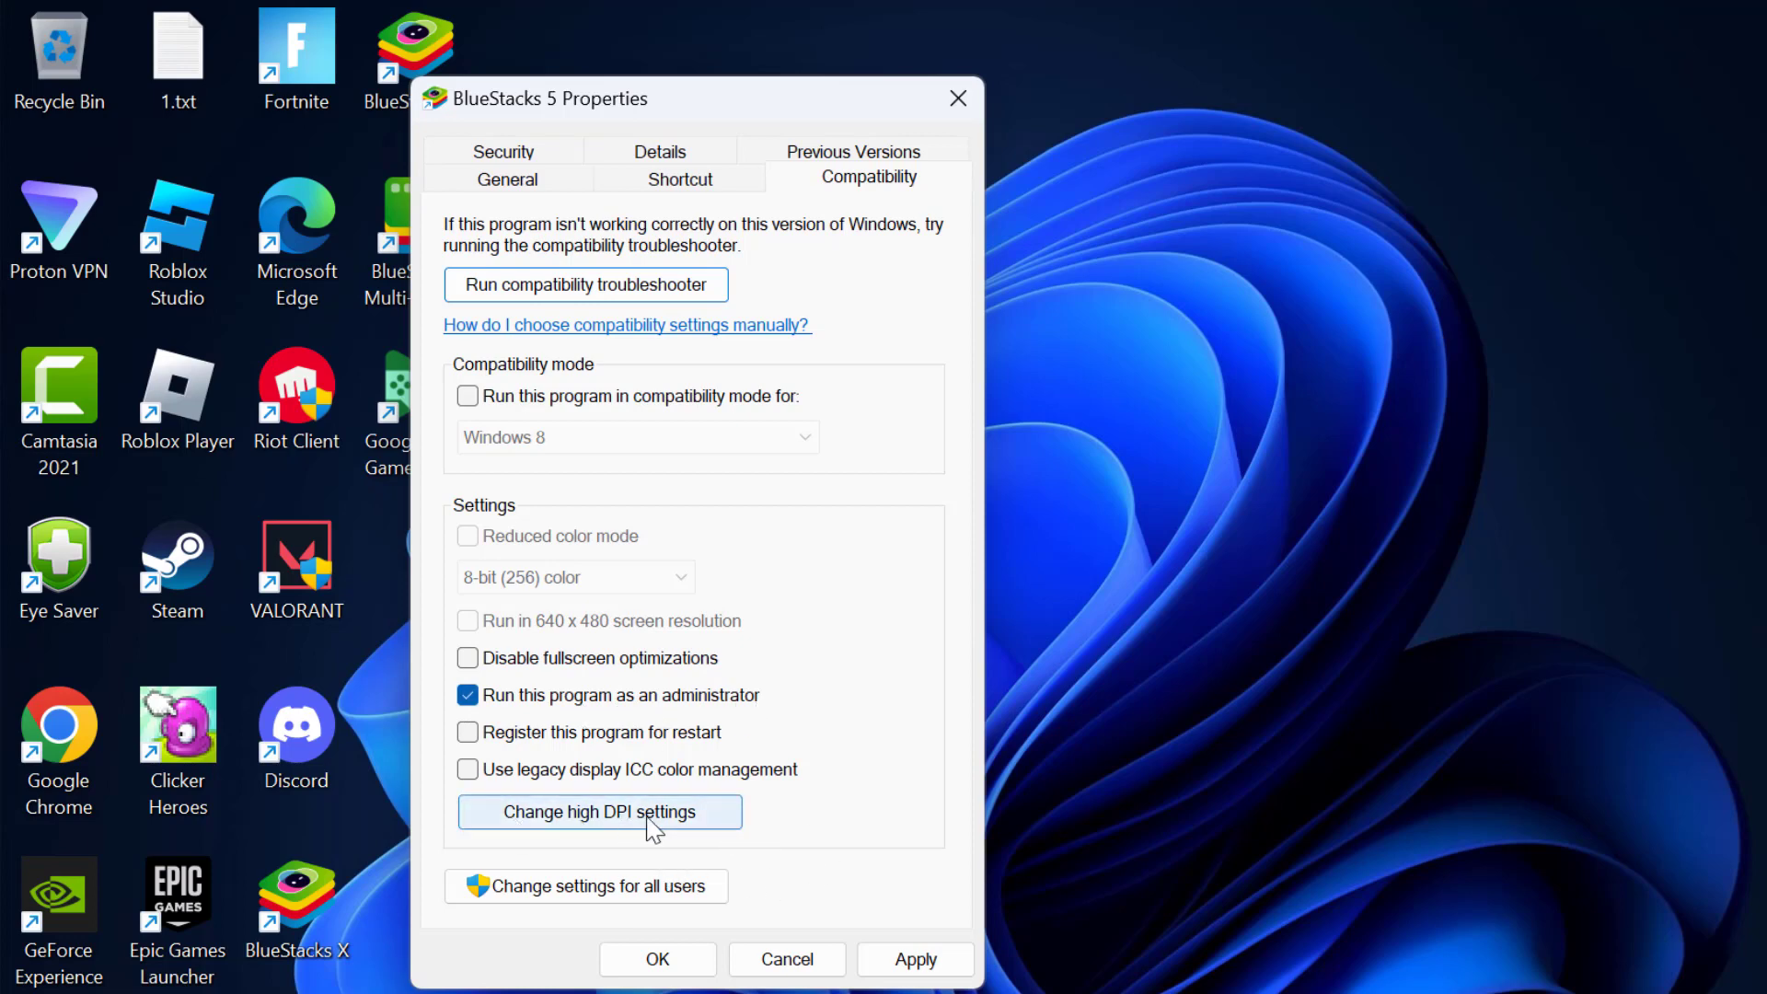
# Override the program's high DPI scaling behavior with scaling performed by System, then apply and close the shortcut properties
pyautogui.click(686, 826)
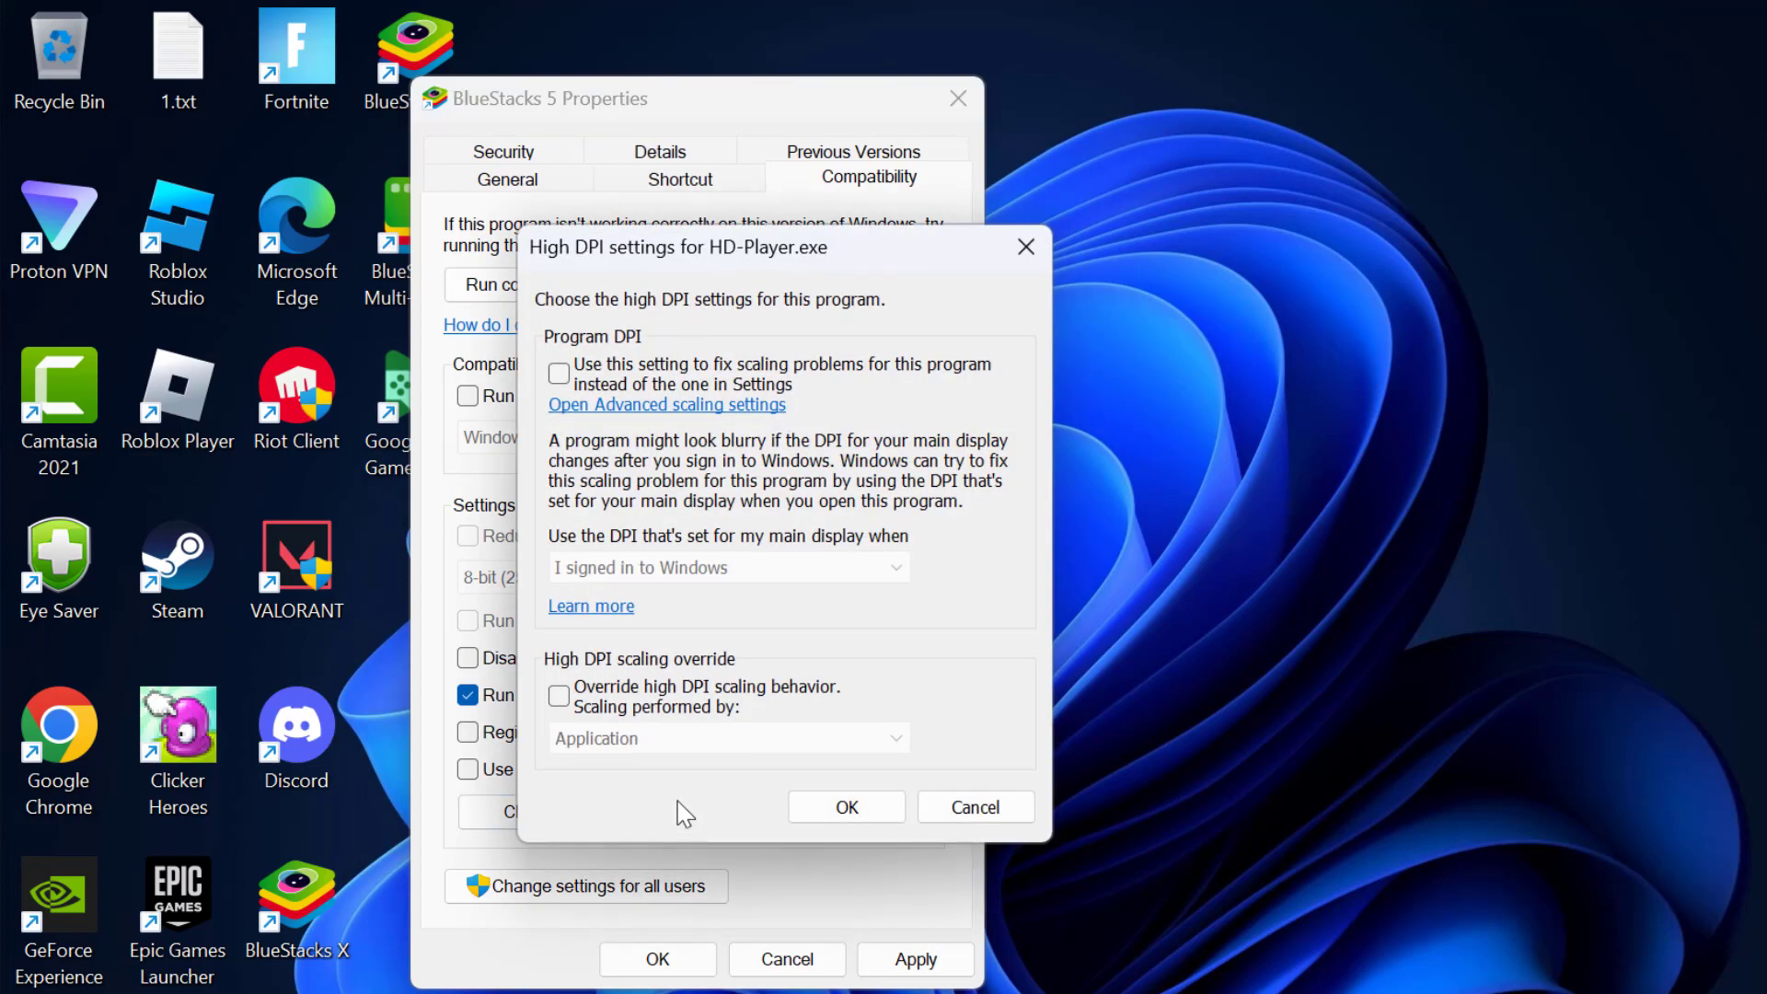
pyautogui.click(556, 698)
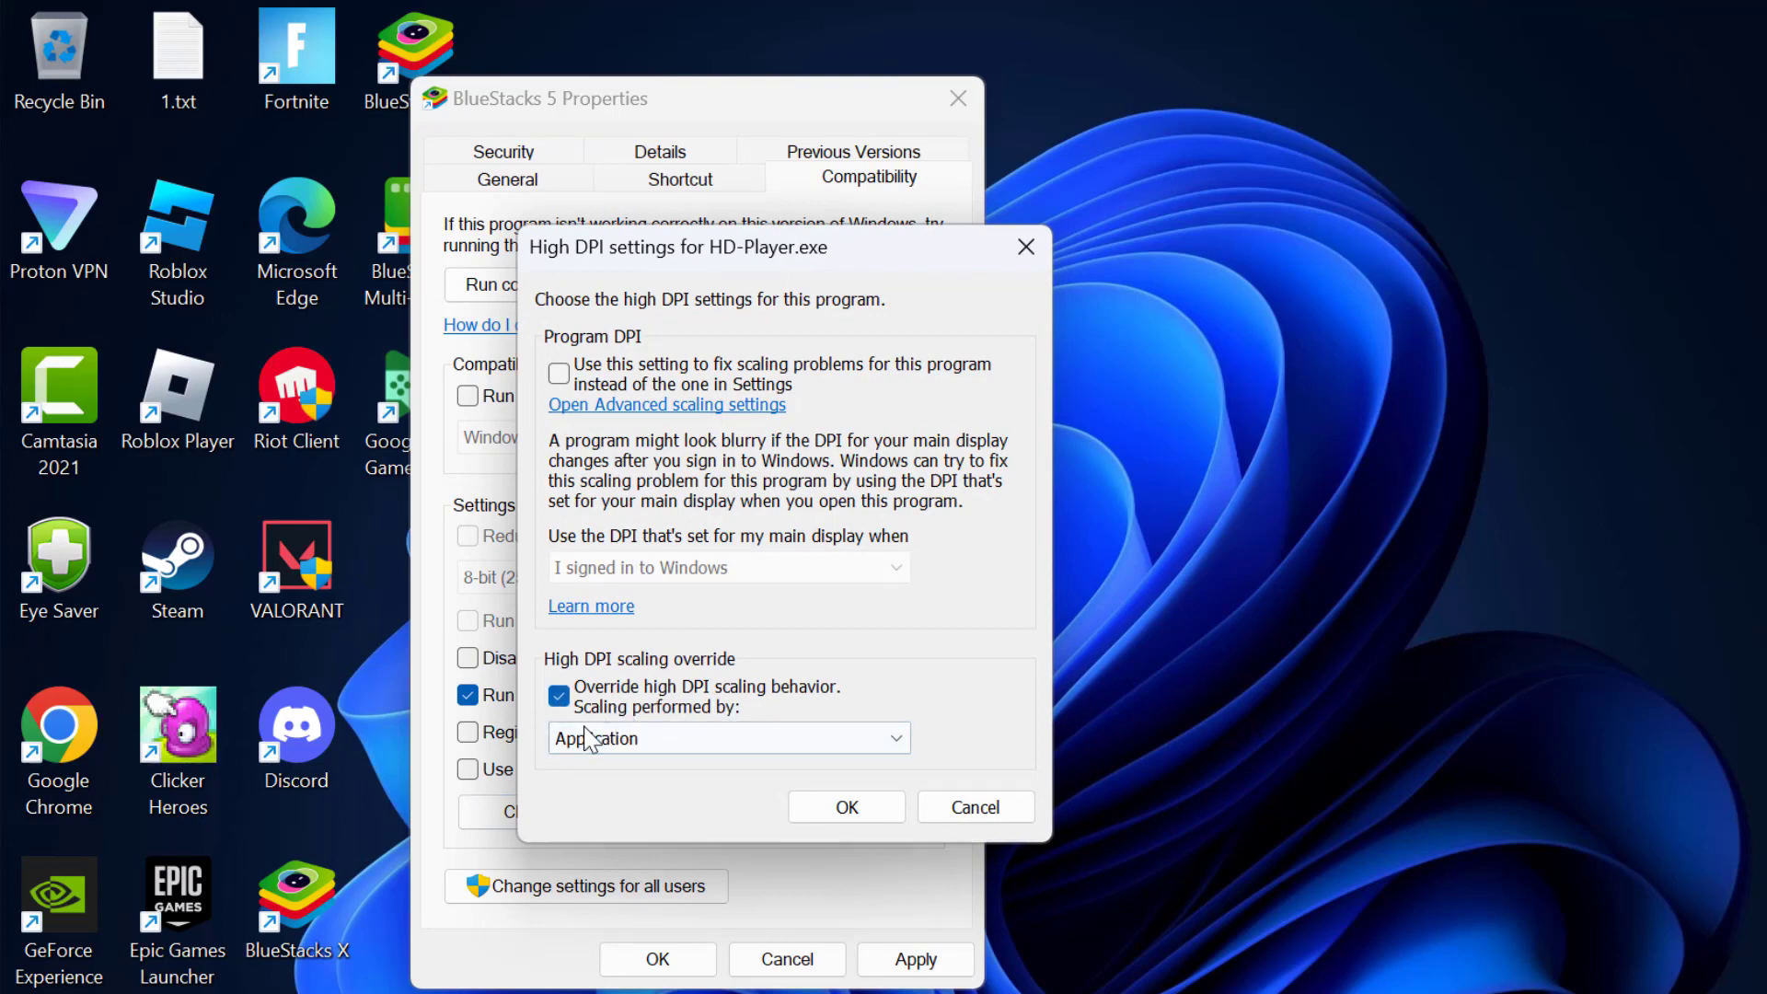
pyautogui.click(904, 742)
pyautogui.click(603, 785)
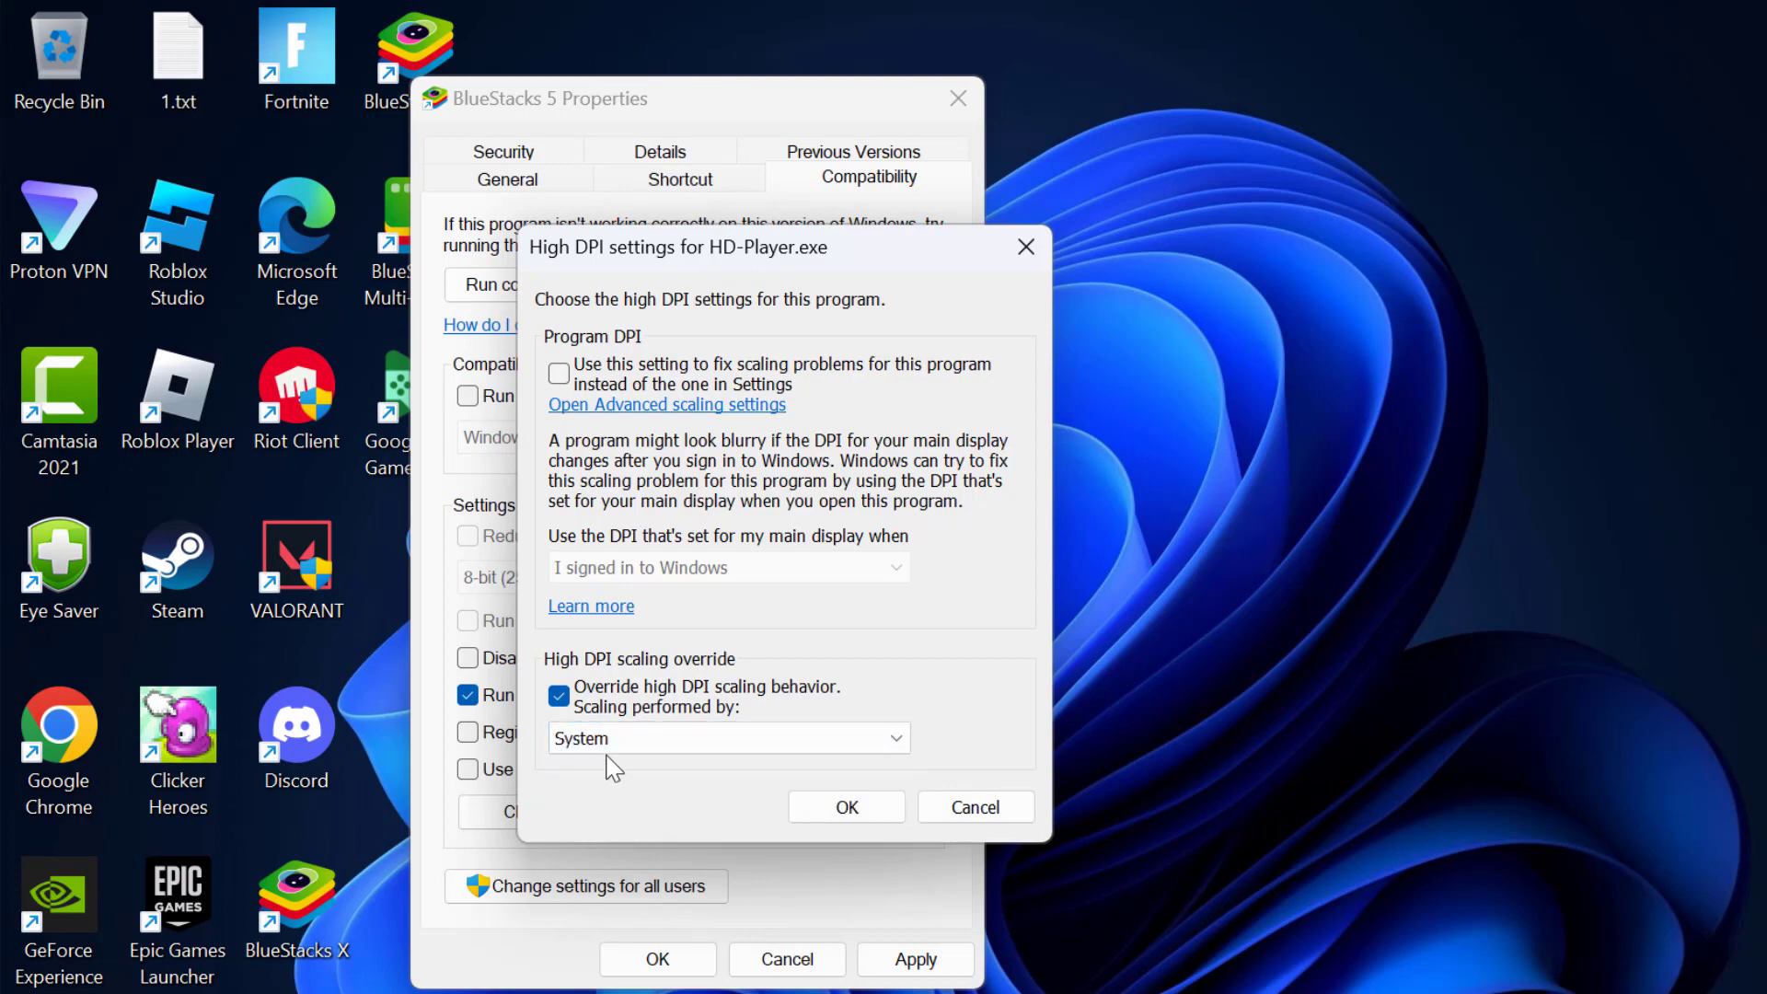
pyautogui.click(852, 812)
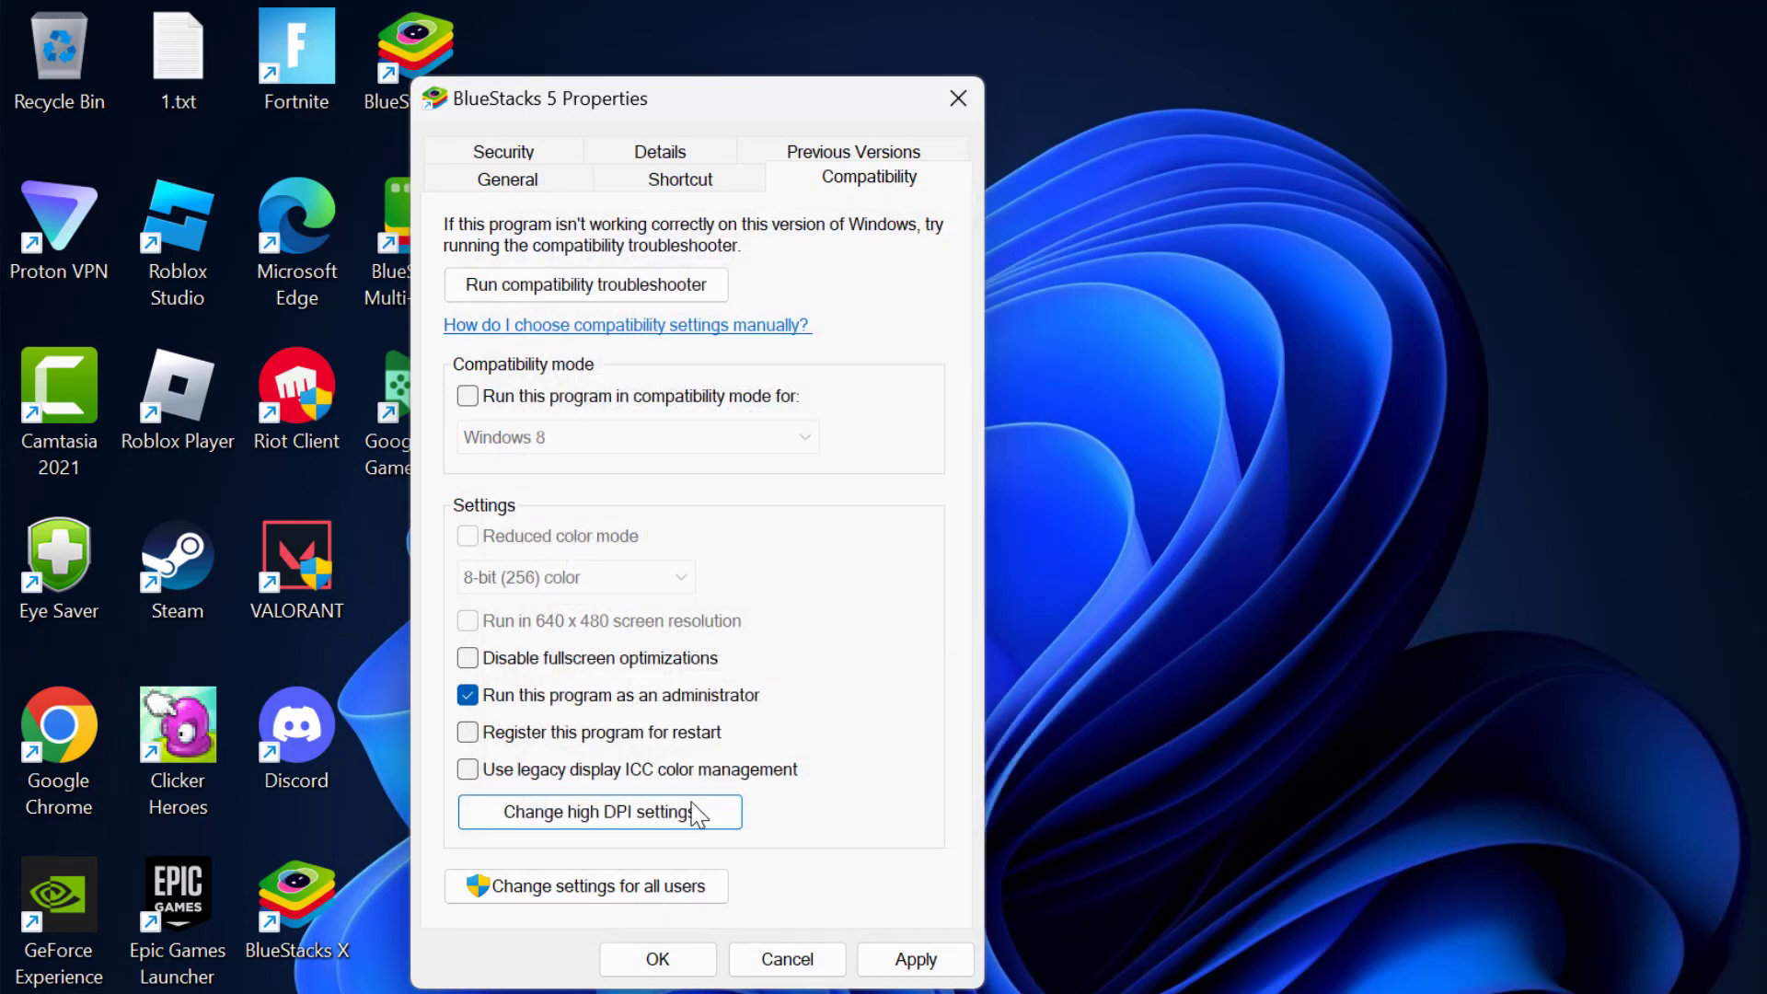
pyautogui.click(913, 960)
pyautogui.click(659, 960)
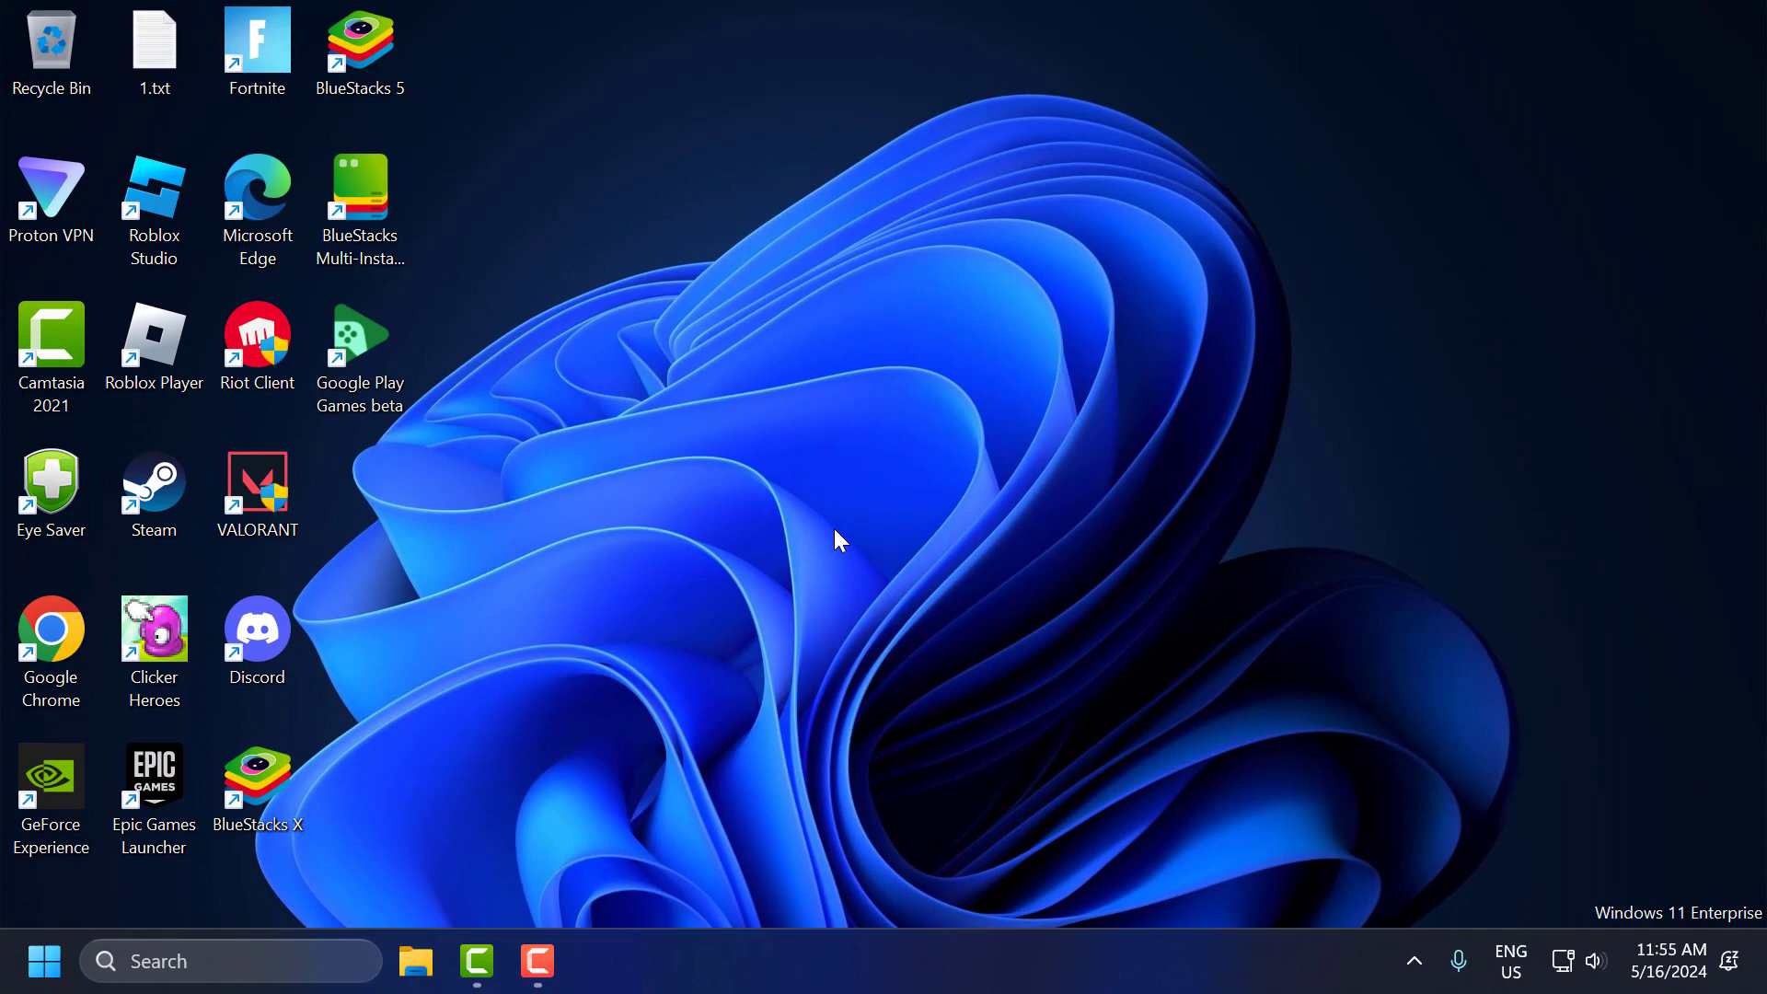
# Launch BlueStacks 5 from the desktop and minimize its window once it has loaded
pyautogui.doubleClick(372, 58)
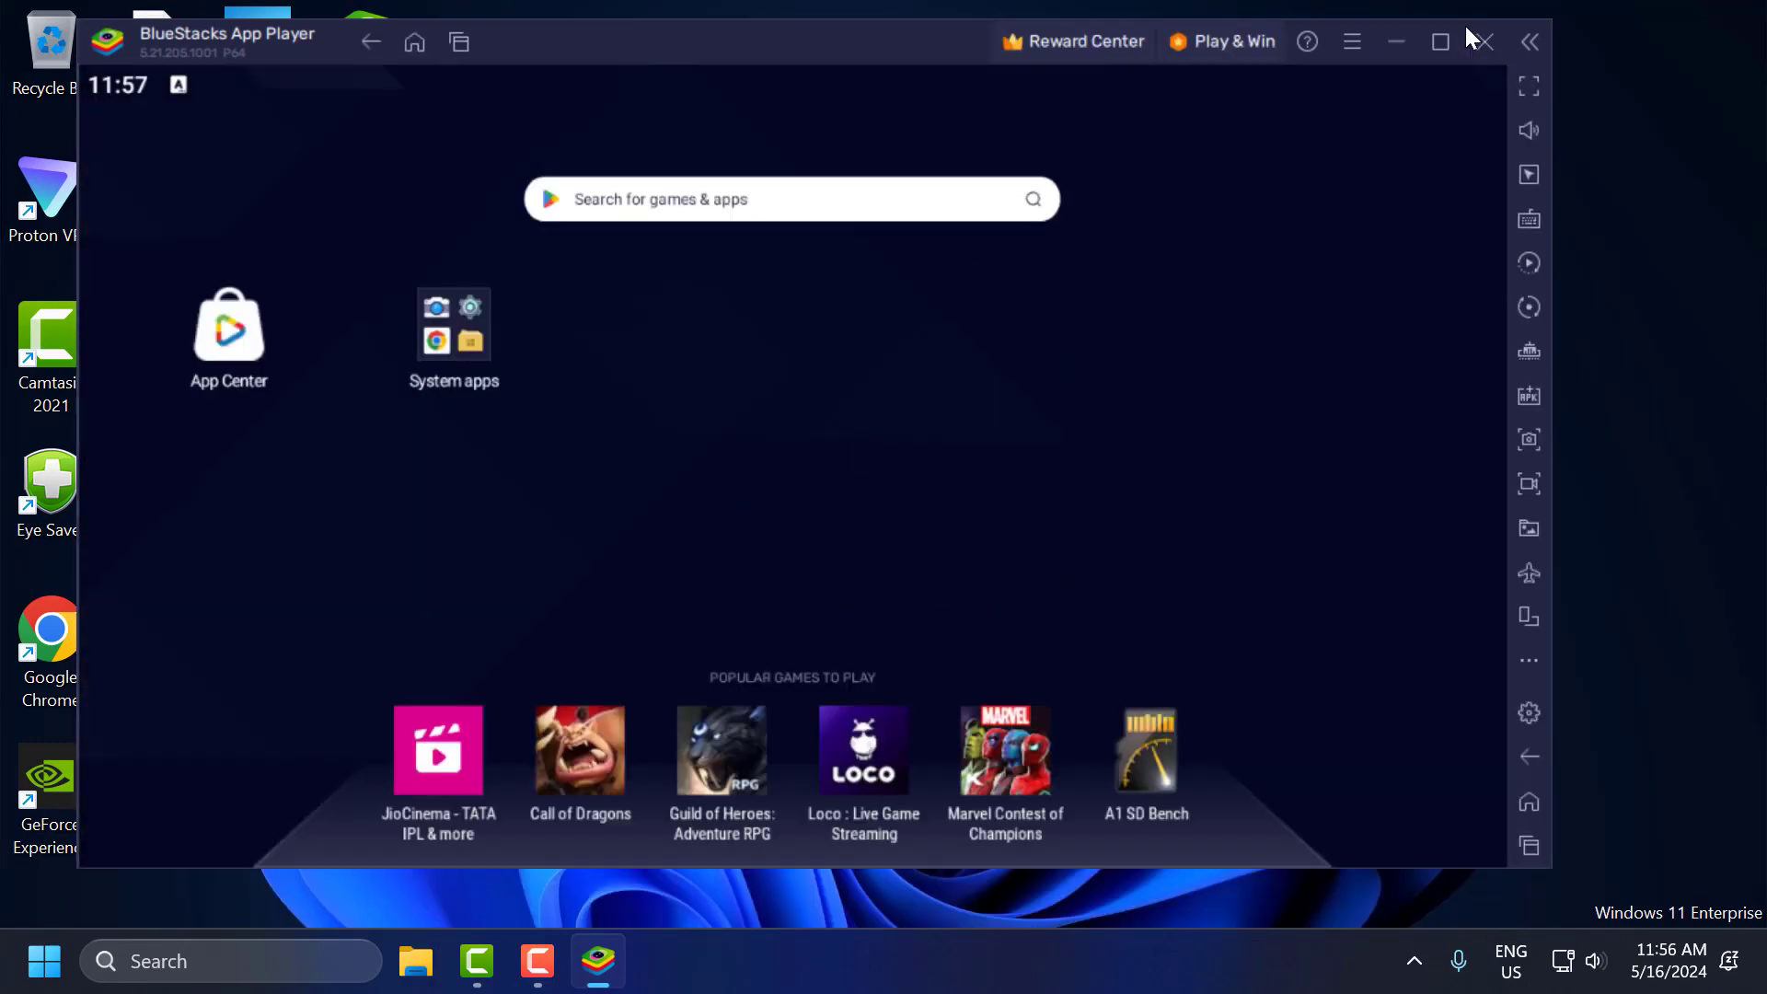
pyautogui.click(1399, 43)
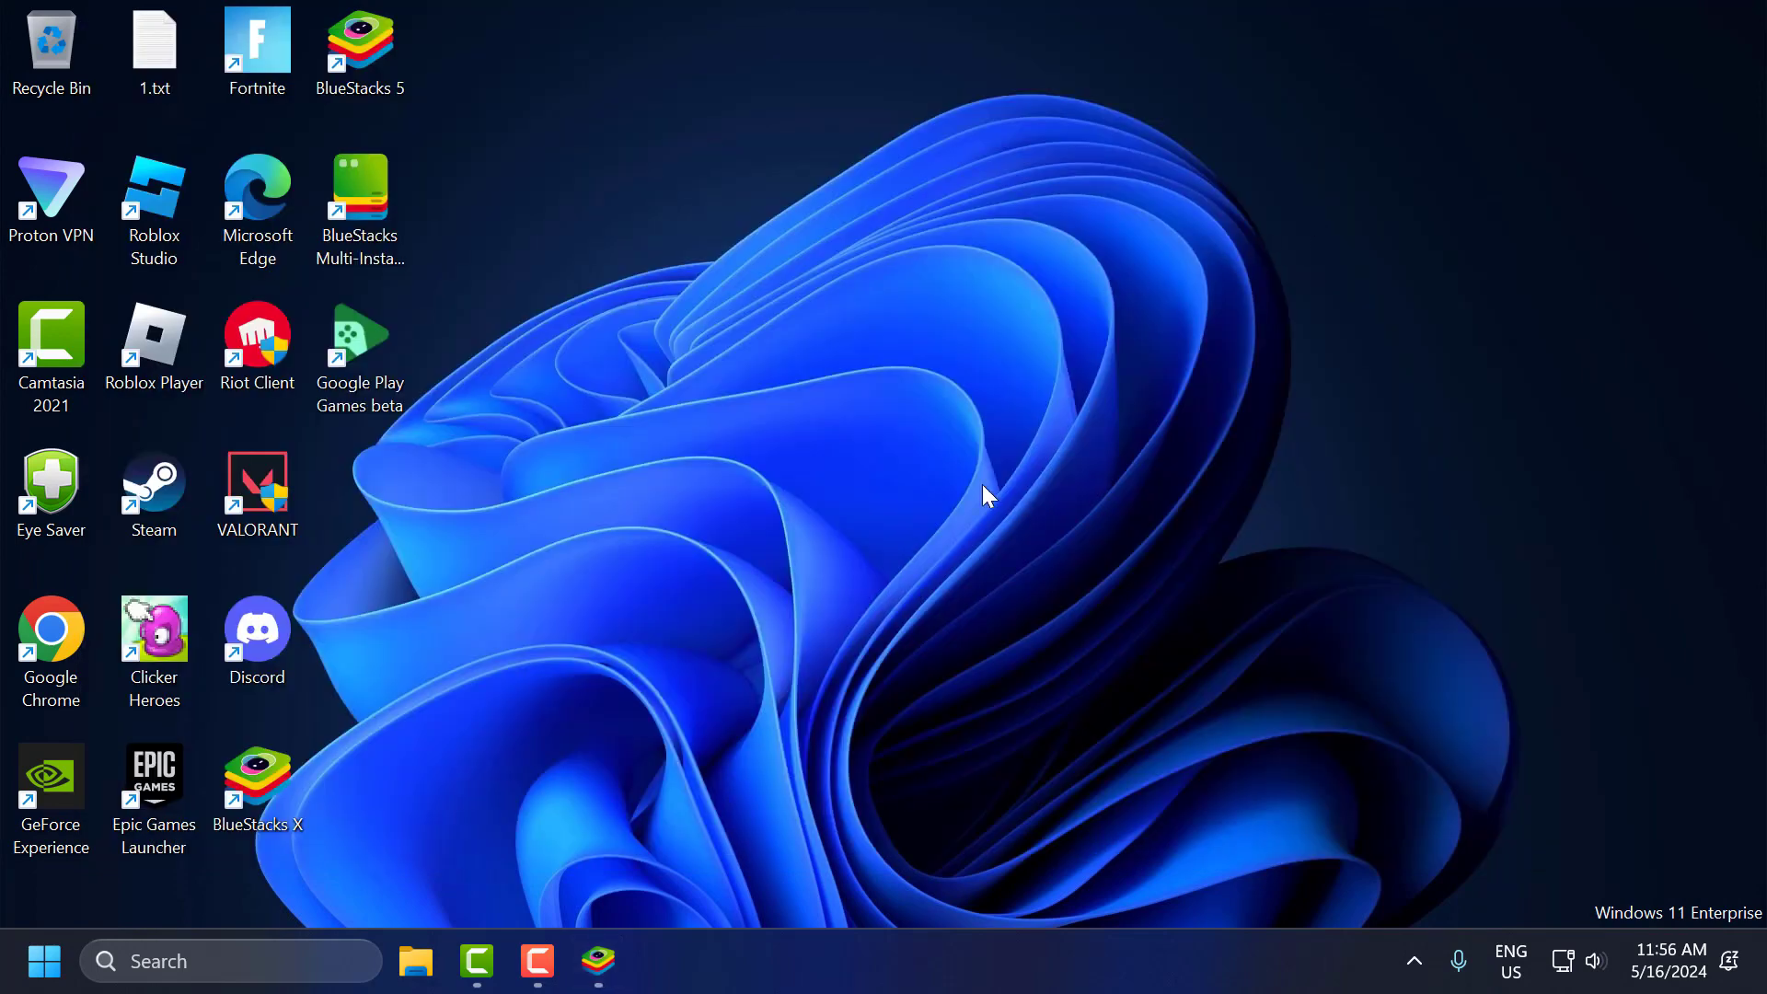